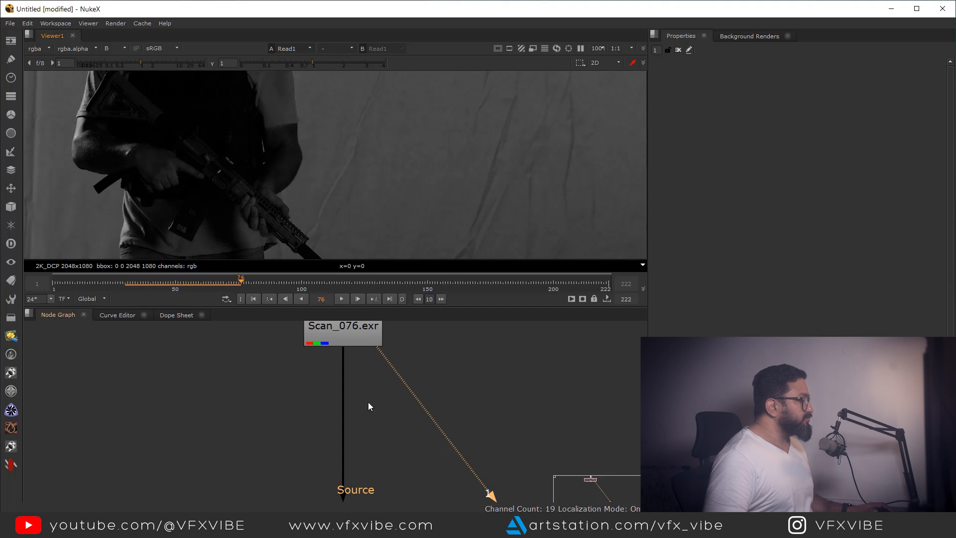
# View the Reduce Noise node's output and fit the whole frame in the viewer.
pyautogui.scroll(3, 344, 455)
pyautogui.click(343, 450)
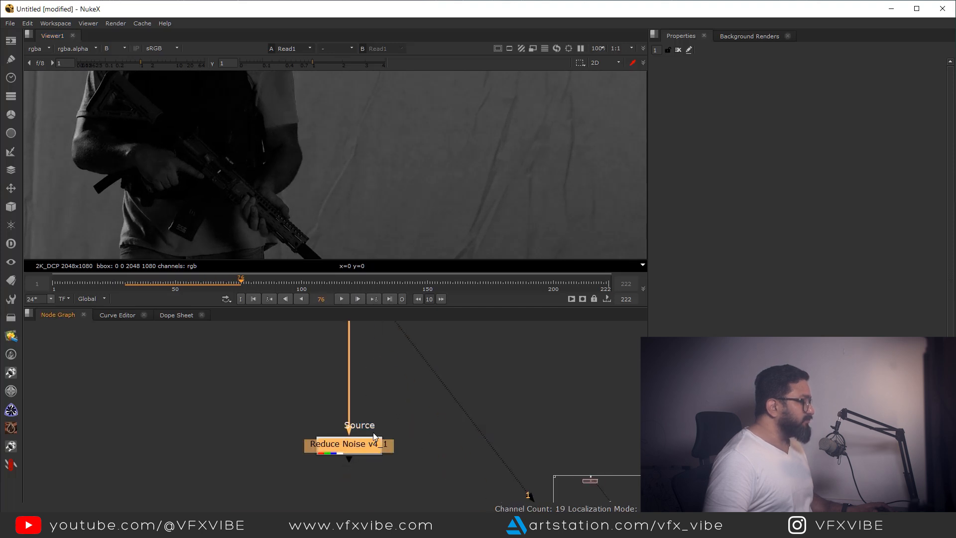
pyautogui.press('1')
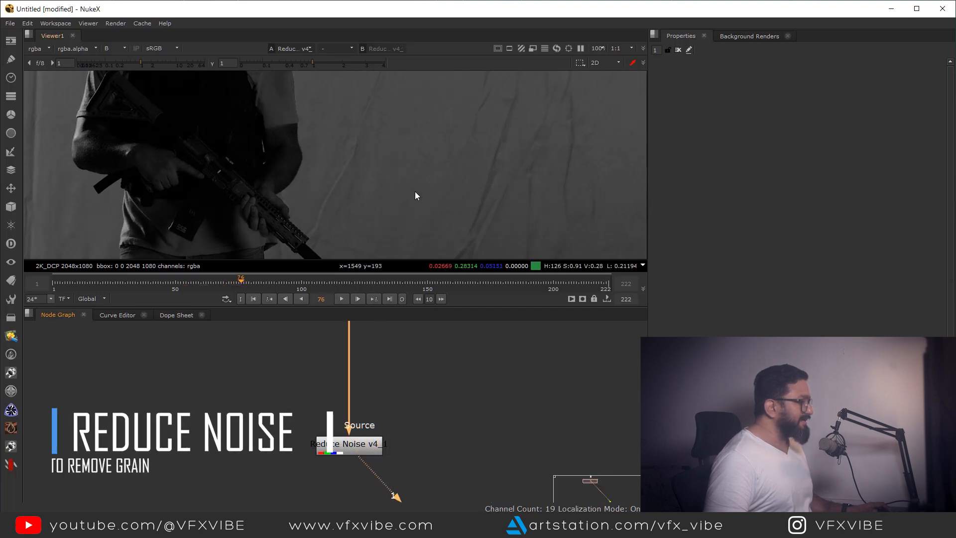
pyautogui.press('f')
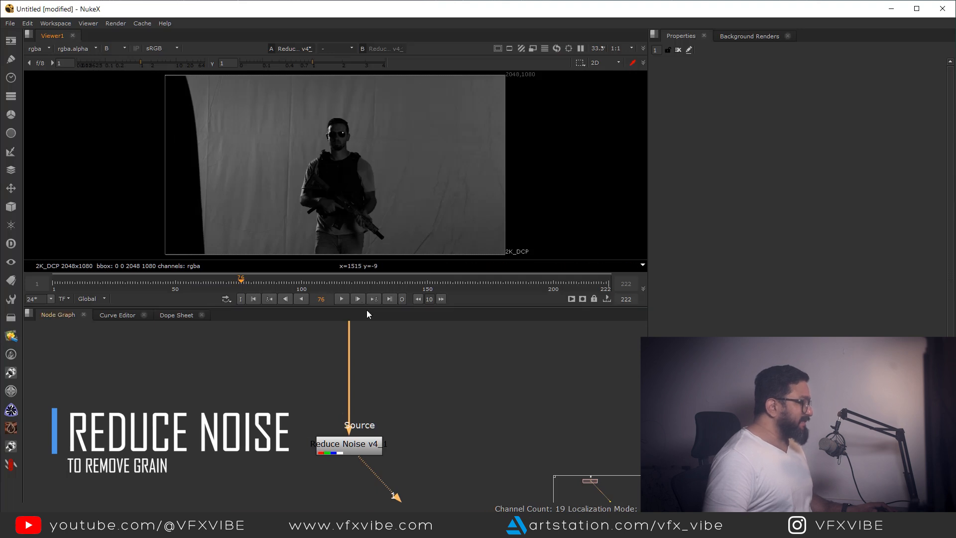
# Add a Keyer node to the node graph below the Reduce Noise node.
pyautogui.moveTo(390, 450); pyautogui.dragTo(390, 407)
pyautogui.scroll(-2, 390, 407)
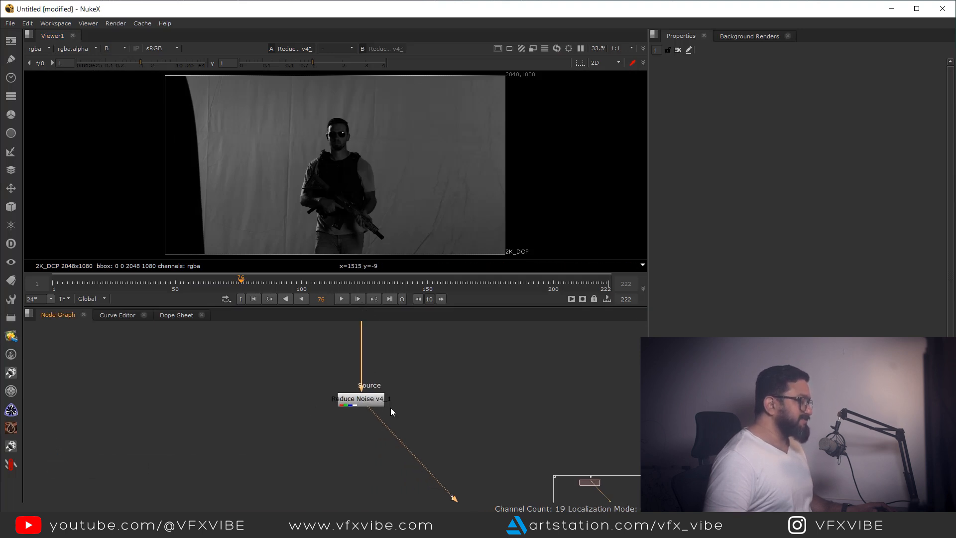
pyautogui.moveTo(356, 452); pyautogui.dragTo(370, 474)
pyautogui.scroll(-2, 383, 427)
pyautogui.moveTo(378, 429); pyautogui.dragTo(395, 398)
pyautogui.scroll(-2, 393, 399)
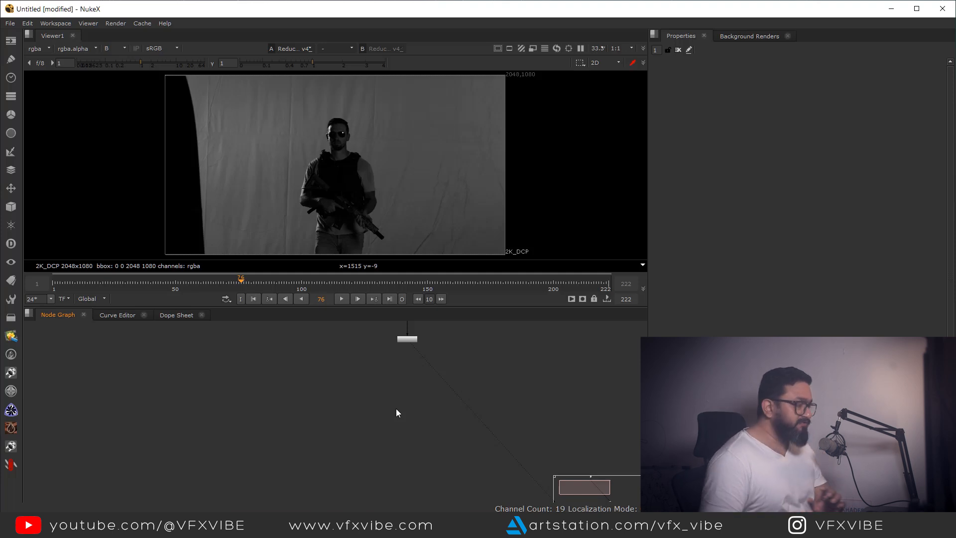
pyautogui.moveTo(419, 412); pyautogui.dragTo(428, 452)
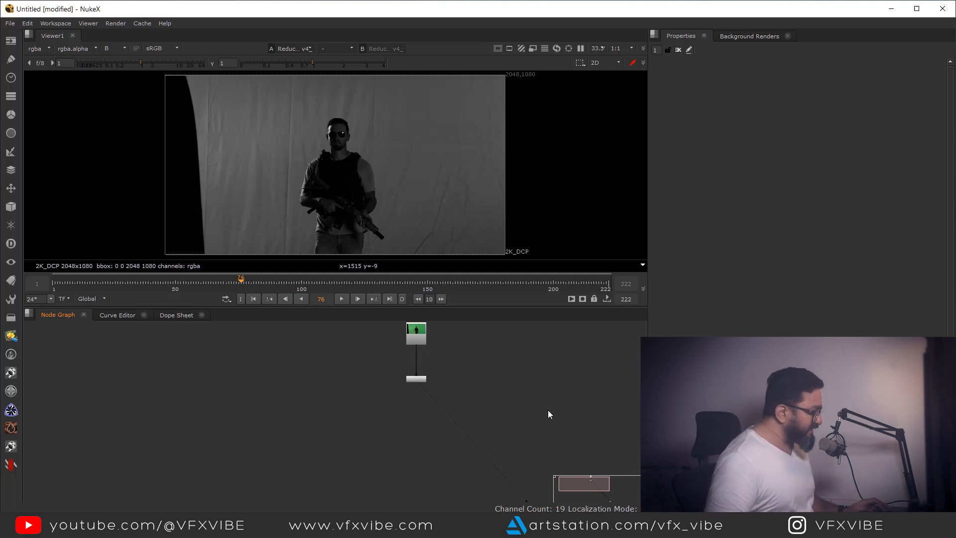
pyautogui.press('Tab')
pyautogui.write('k')
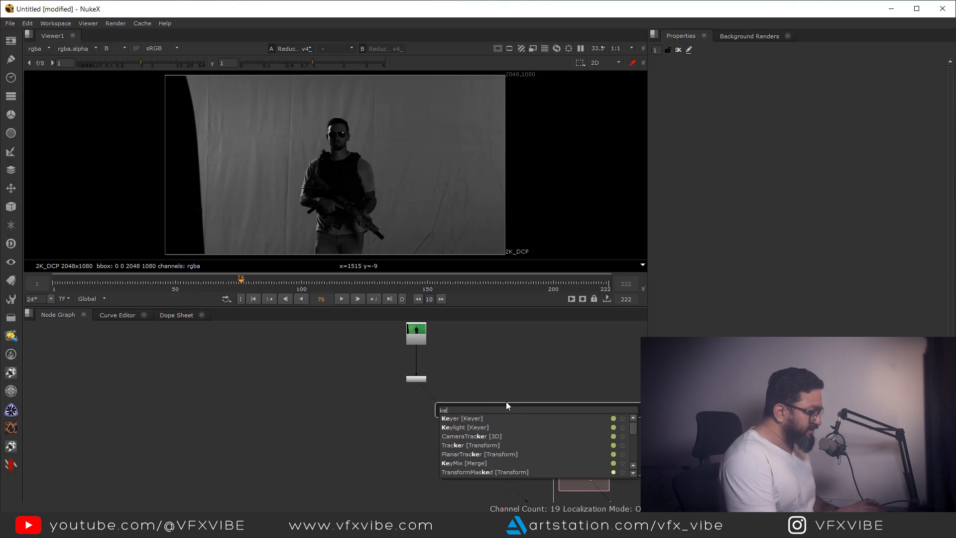
pyautogui.write('eye')
pyautogui.click(473, 420)
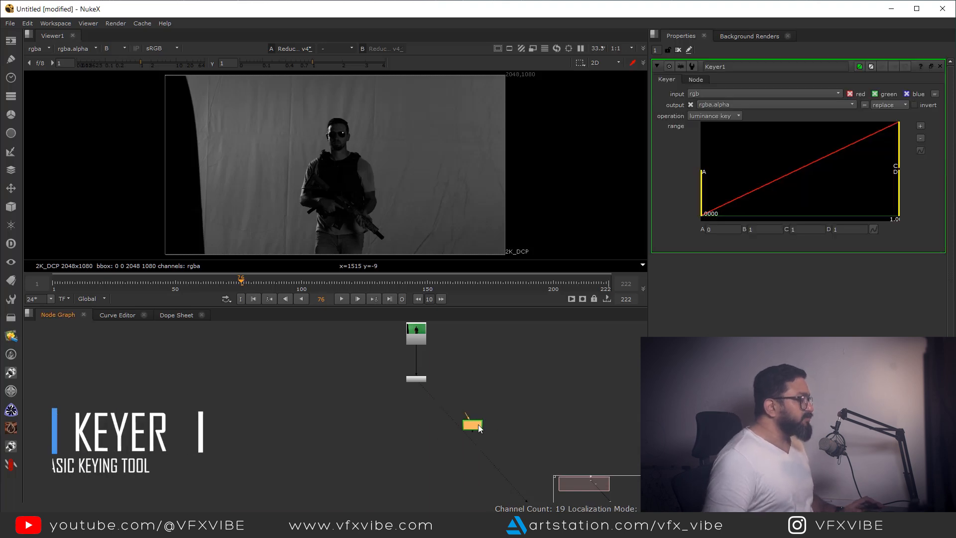
# Position the Keyer below the Reduce Noise node, connect its input to it, and return the viewer to full RGB colour.
pyautogui.scroll(3, 491, 424)
pyautogui.moveTo(475, 424); pyautogui.dragTo(331, 407)
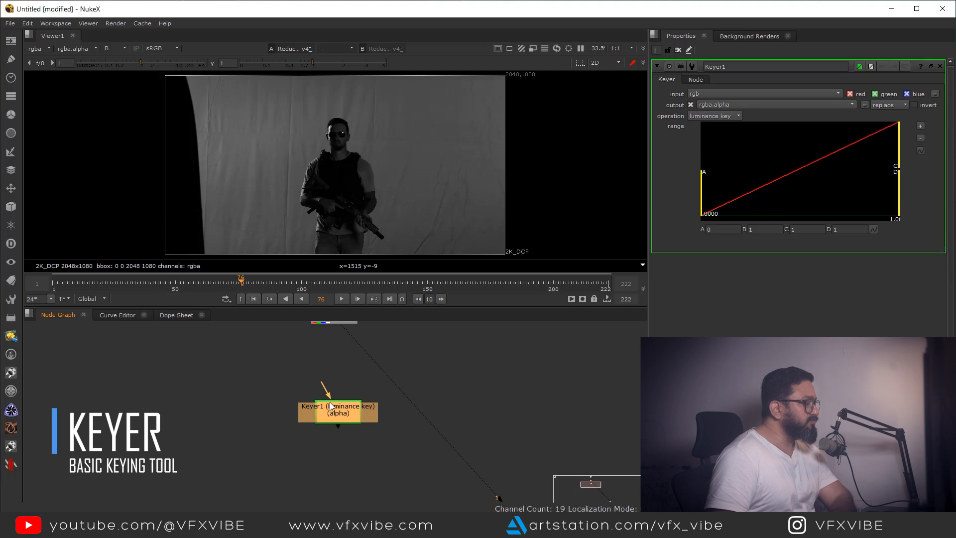
pyautogui.scroll(-2, 343, 422)
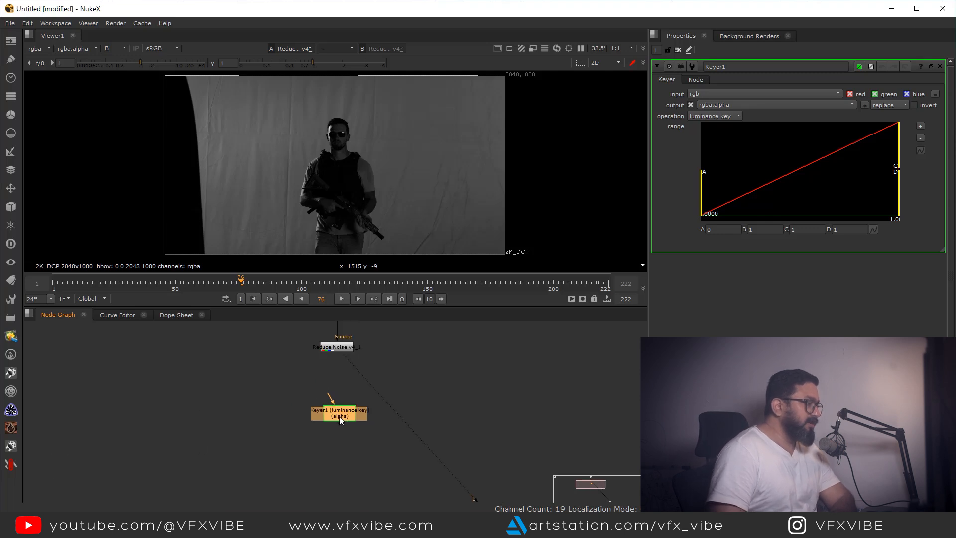
pyautogui.moveTo(339, 416); pyautogui.dragTo(347, 430)
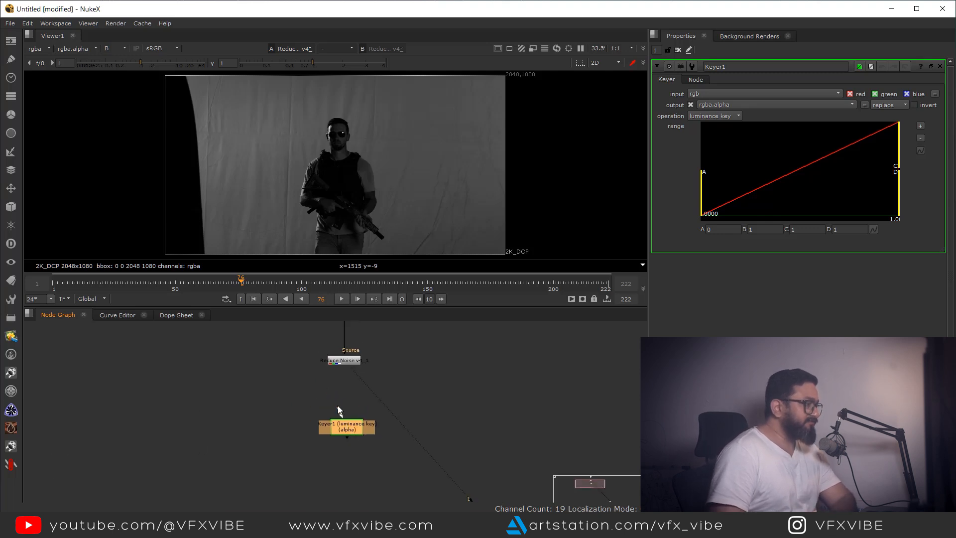
pyautogui.moveTo(349, 360); pyautogui.dragTo(348, 360)
pyautogui.moveTo(372, 187)
pyautogui.mouseDown()
pyautogui.moveTo(387, 205)
pyautogui.moveTo(390, 187)
pyautogui.mouseUp()
pyautogui.press('r')
pyautogui.press('r')
pyautogui.moveTo(353, 433); pyautogui.dragTo(376, 392)
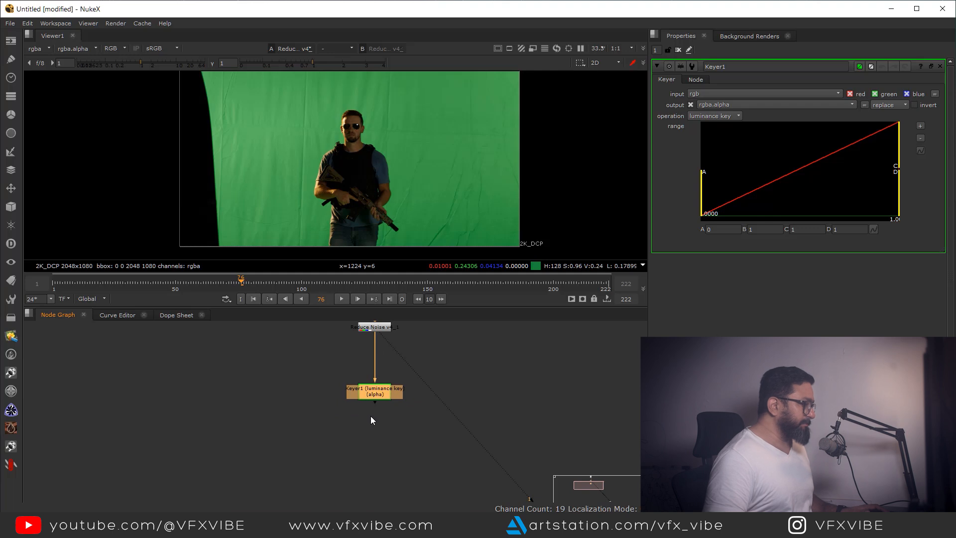
# View the Keyer node's output and set its operation to greenscreen.
pyautogui.scroll(4, 369, 418)
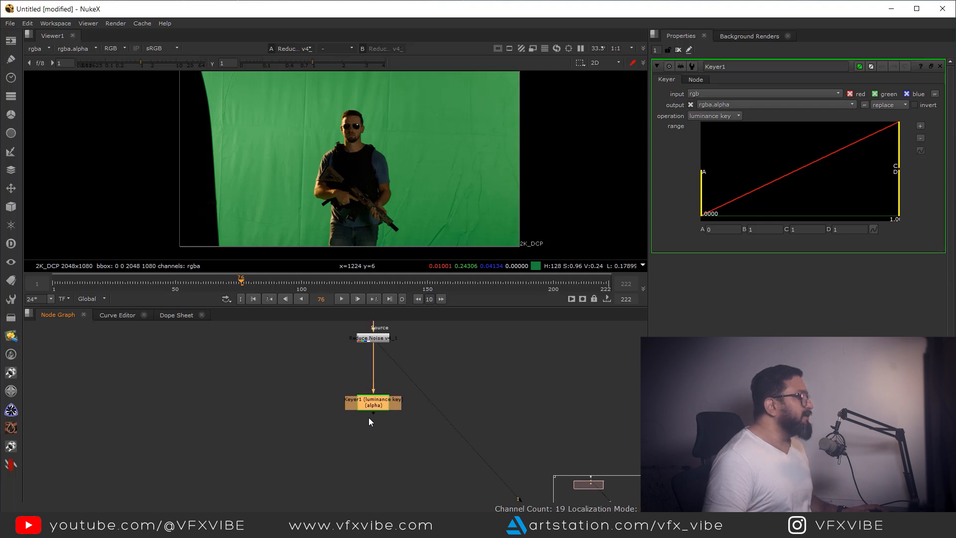
pyautogui.press('1')
pyautogui.click(381, 398)
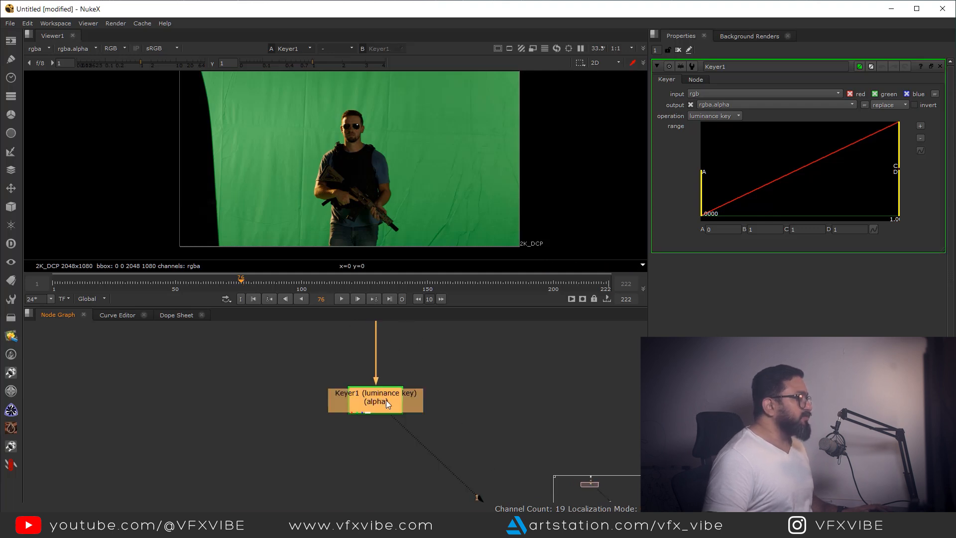
pyautogui.click(710, 115)
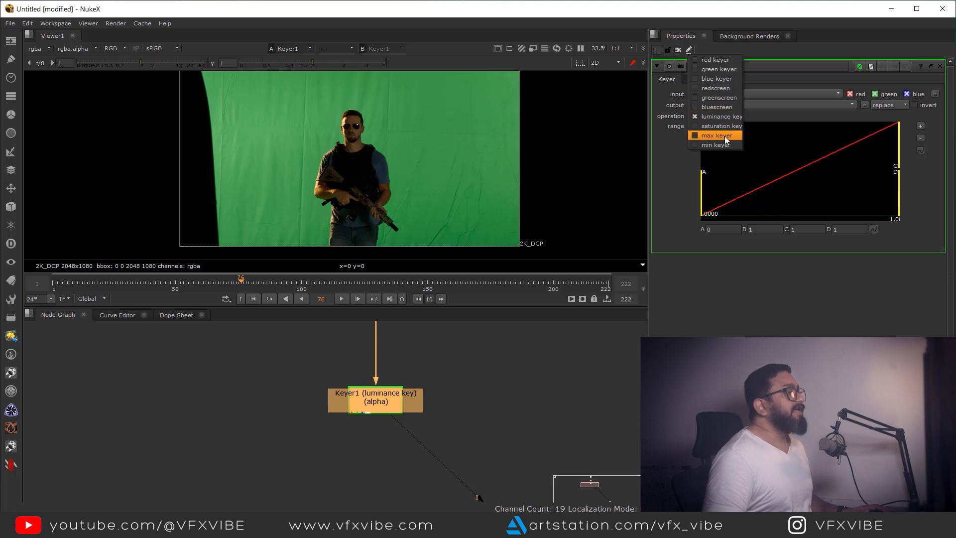
pyautogui.click(721, 96)
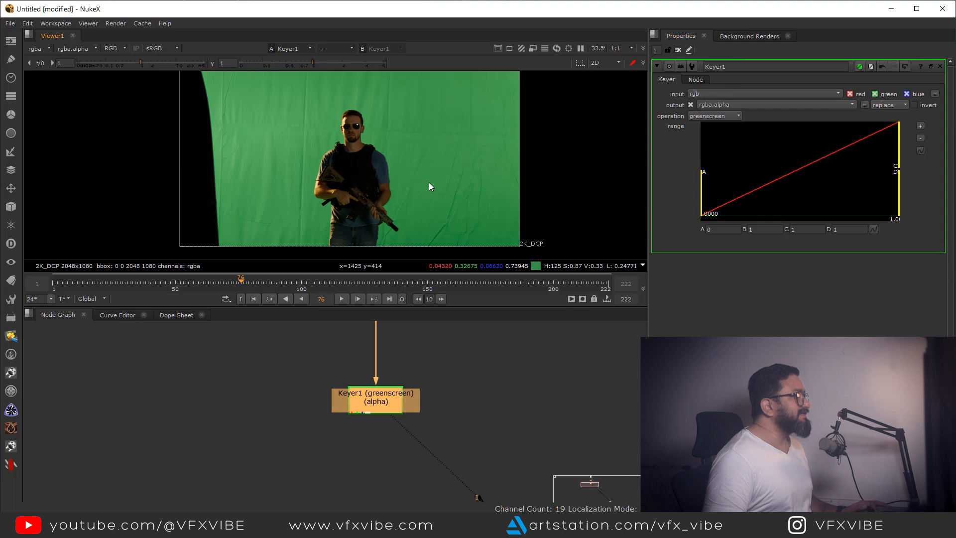
# Display the alpha channel and raise the Keyer's range point A to about 0.80.
pyautogui.press('a')
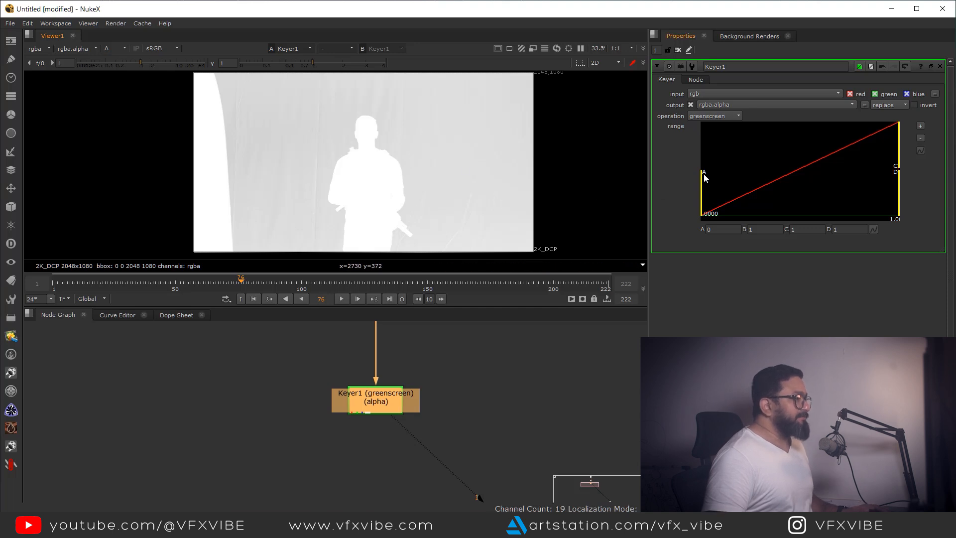
pyautogui.moveTo(705, 177); pyautogui.dragTo(882, 201)
pyautogui.scroll(4, 437, 201)
pyautogui.moveTo(434, 196); pyautogui.dragTo(478, 207)
# Go to frame 188, switch back to the colour image and sample areas of the green backdrop on both sides of the man.
pyautogui.moveTo(425, 285); pyautogui.dragTo(521, 291)
pyautogui.scroll(-3, 456, 202)
pyautogui.press('a')
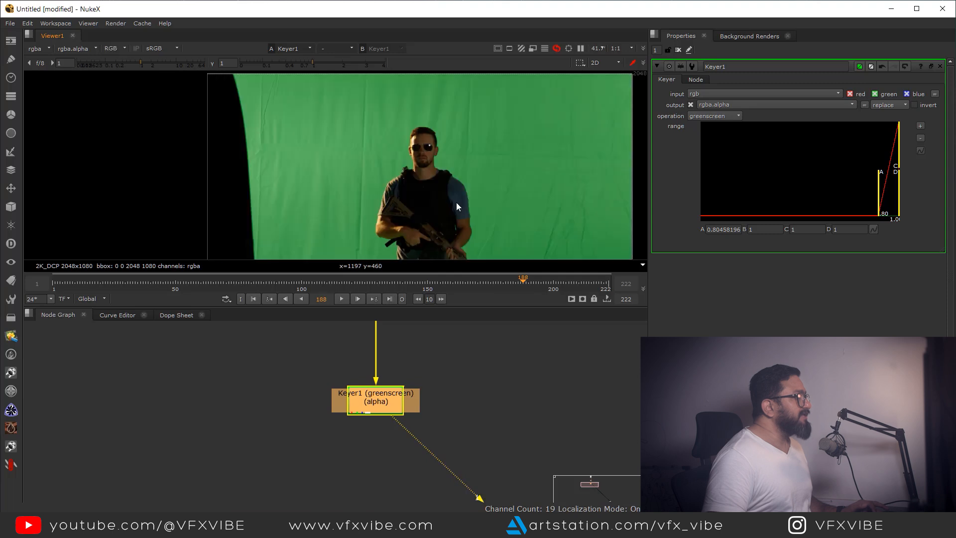
pyautogui.scroll(-2, 427, 175)
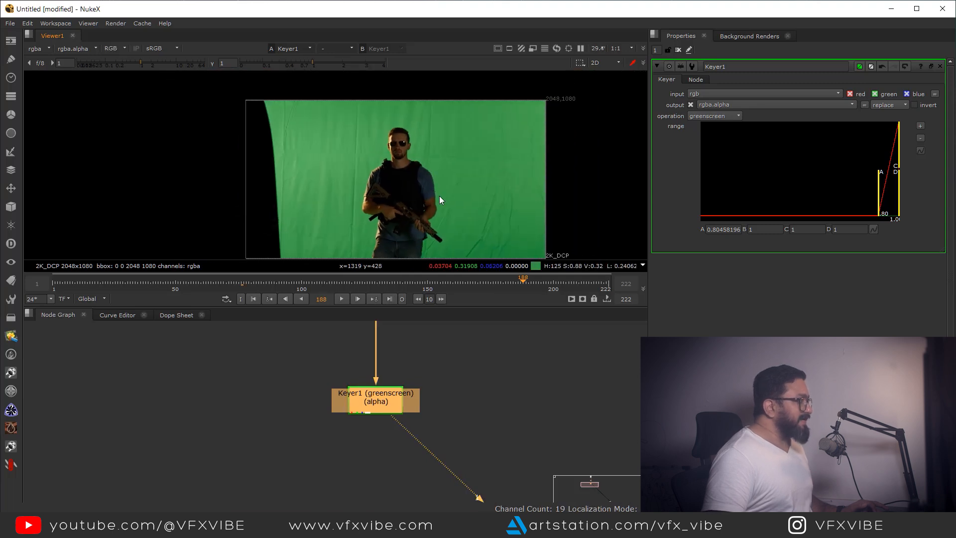
pyautogui.moveTo(401, 419); pyautogui.dragTo(397, 393)
pyautogui.moveTo(489, 141); pyautogui.dragTo(529, 214)
pyautogui.moveTo(309, 151); pyautogui.dragTo(315, 173)
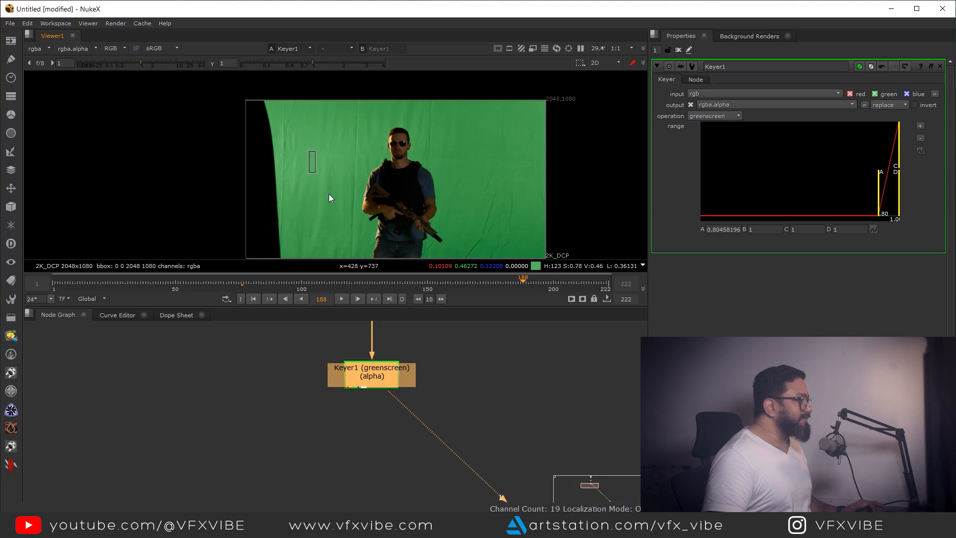
# Add a Premult node directly below the Keyer and view the premultiplied result.
pyautogui.moveTo(399, 425); pyautogui.dragTo(398, 396)
pyautogui.click(380, 400)
pyautogui.press('Tab')
pyautogui.write('pre')
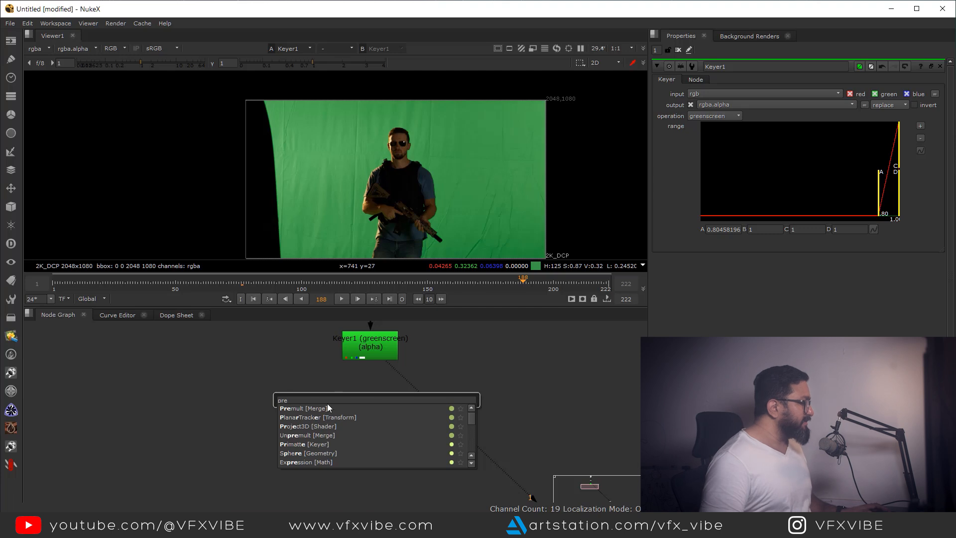
pyautogui.click(299, 408)
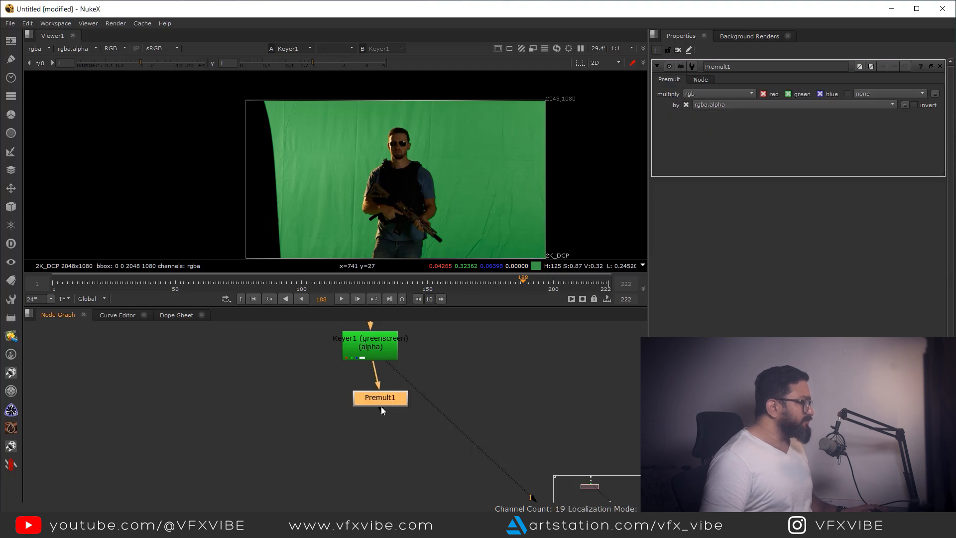
pyautogui.moveTo(380, 406); pyautogui.dragTo(372, 423)
pyautogui.press('1')
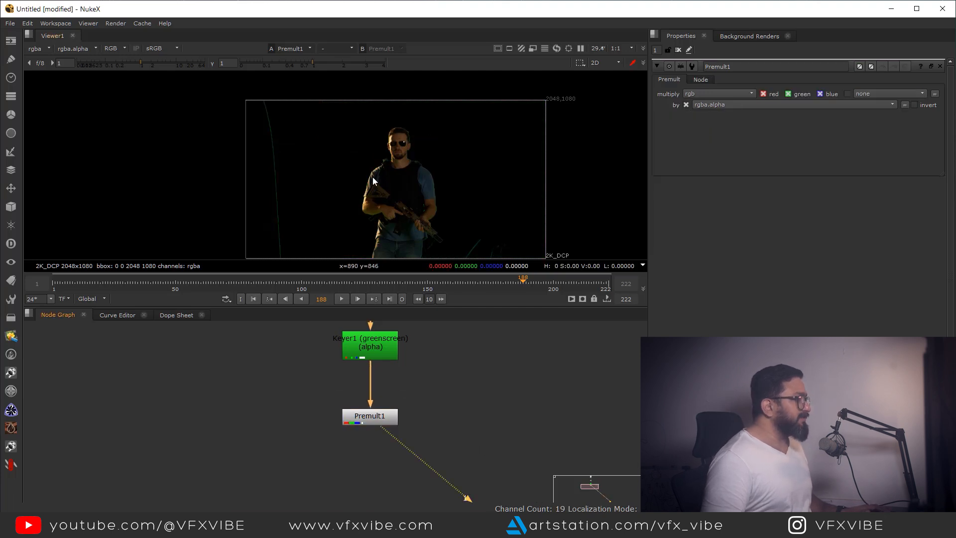
pyautogui.moveTo(318, 109); pyautogui.dragTo(466, 236)
# Detach the Premult node from the Keyer and set it aside in the node graph.
pyautogui.scroll(-2, 408, 388)
pyautogui.moveTo(395, 410); pyautogui.dragTo(623, 428)
pyautogui.scroll(-2, 403, 405)
pyautogui.moveTo(411, 424); pyautogui.dragTo(395, 413)
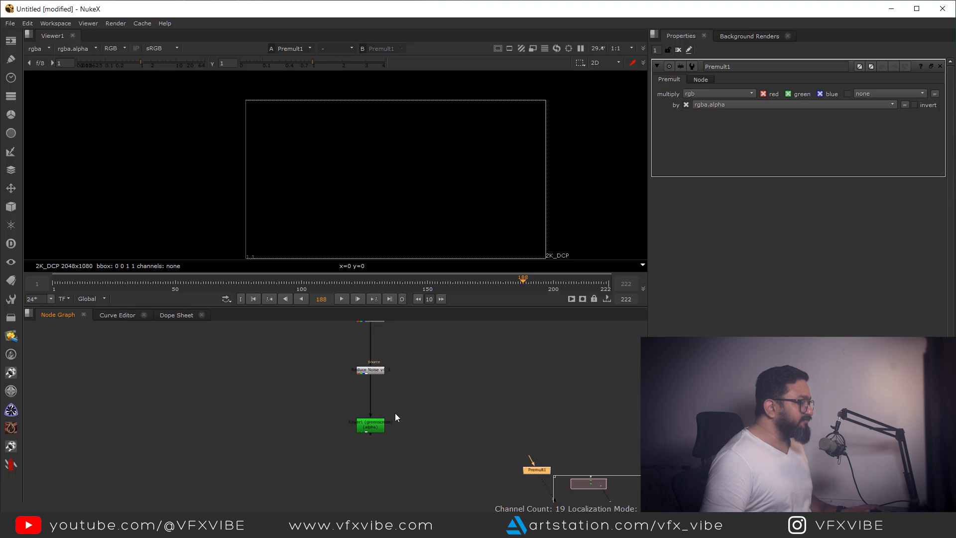
# Add a Copy node, feeding its A input from the Keyer through a dot and its B input from the footage upstream.
pyautogui.press('k')
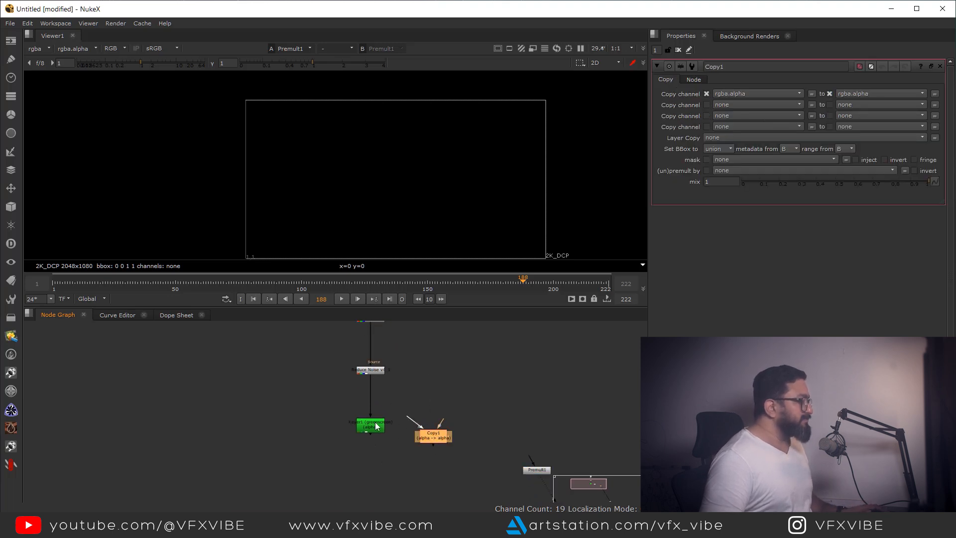
pyautogui.moveTo(323, 348); pyautogui.dragTo(372, 472)
pyautogui.moveTo(447, 464); pyautogui.dragTo(446, 476)
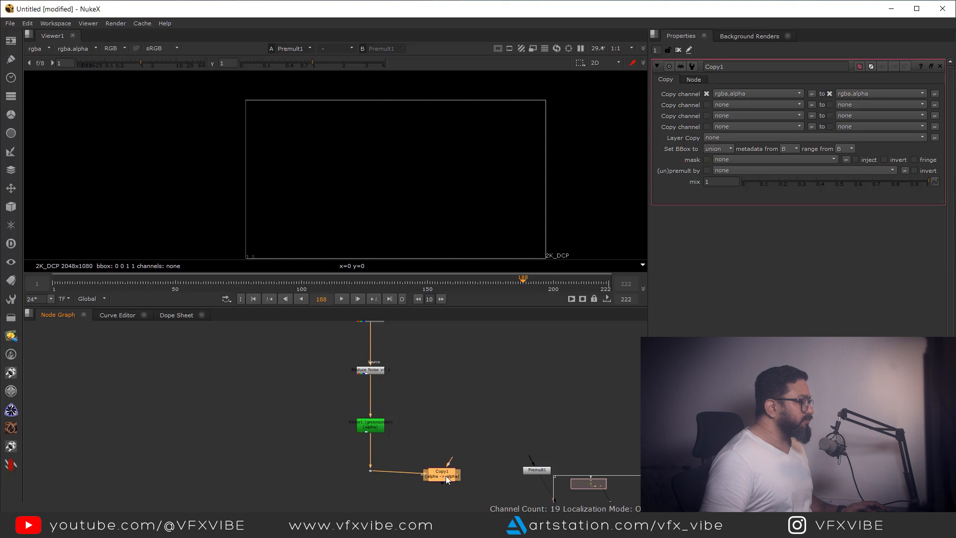
pyautogui.keyDown('ctrl'); pyautogui.moveTo(404, 416); pyautogui.dragTo(445, 372); pyautogui.keyUp('ctrl')
pyautogui.keyDown('alt'); pyautogui.moveTo(431, 443); pyautogui.dragTo(413, 468); pyautogui.keyUp('alt')
pyautogui.keyDown('alt'); pyautogui.moveTo(444, 463); pyautogui.dragTo(427, 422); pyautogui.keyUp('alt')
# Connect the Premult node below the Copy node, viewing the Copy output and the Premult output in turn.
pyautogui.moveTo(516, 393); pyautogui.dragTo(485, 431)
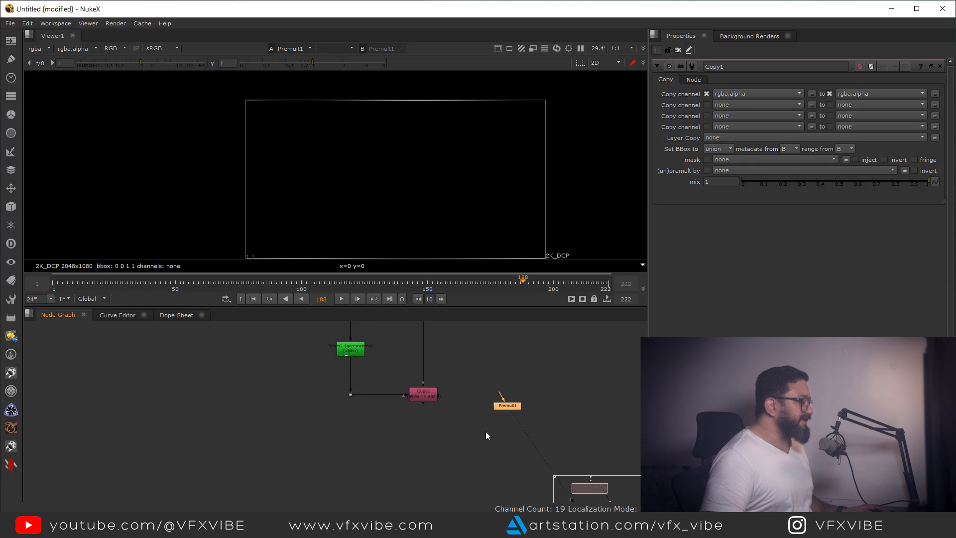
pyautogui.click(422, 393)
pyautogui.press('1')
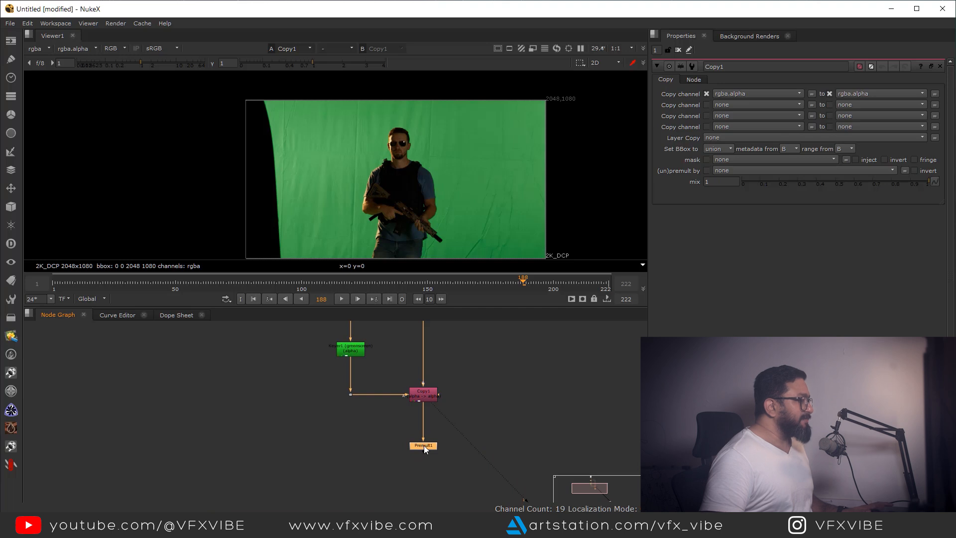
pyautogui.press('1')
# Examine the keyed man's edges up close around the shoulders, head, arms and rifle.
pyautogui.keyDown('alt'); pyautogui.moveTo(404, 201); pyautogui.dragTo(418, 234); pyautogui.keyUp('alt')
pyautogui.scroll(10, 441, 210)
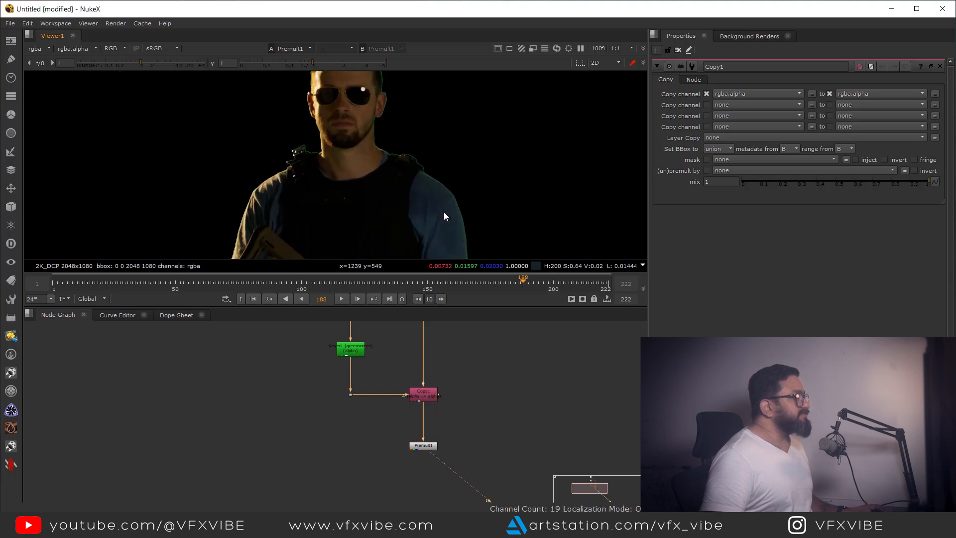
pyautogui.keyDown('ctrl'); pyautogui.keyDown('shift'); pyautogui.moveTo(378, 152); pyautogui.dragTo(437, 231); pyautogui.keyUp('shift'); pyautogui.keyUp('ctrl')
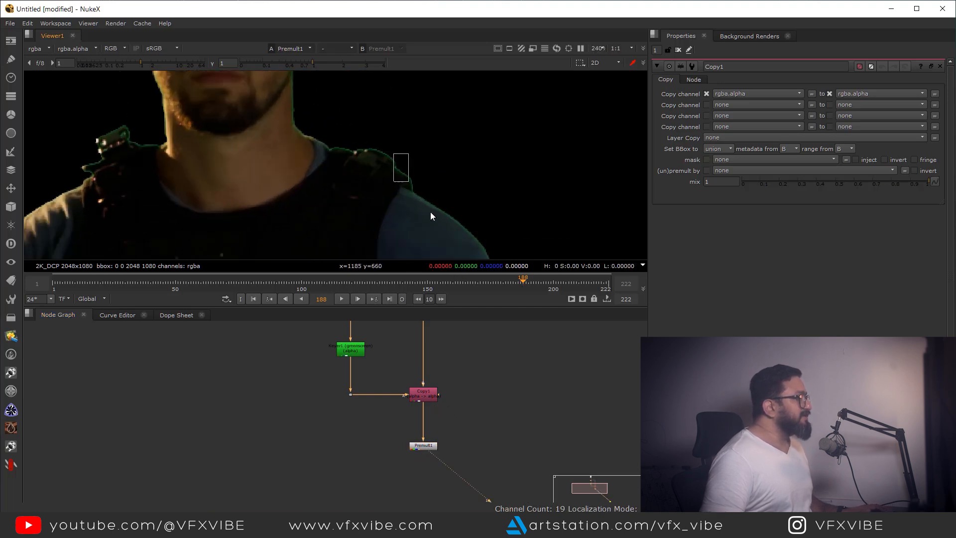
pyautogui.scroll(-5, 430, 211)
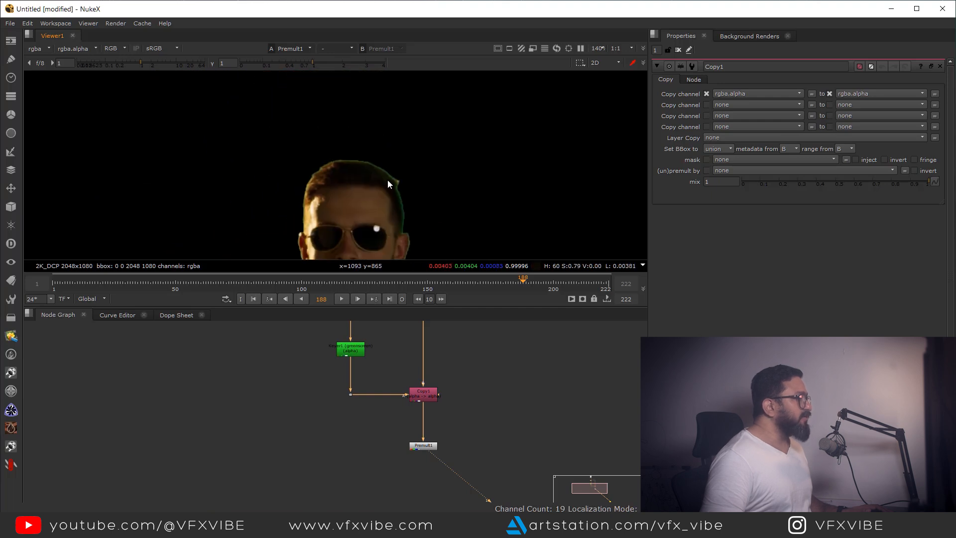
pyautogui.scroll(5, 405, 170)
pyautogui.keyDown('alt'); pyautogui.moveTo(333, 217); pyautogui.dragTo(399, 109); pyautogui.keyUp('alt')
pyautogui.scroll(-5, 348, 153)
pyautogui.keyDown('alt'); pyautogui.moveTo(354, 254); pyautogui.dragTo(396, 147); pyautogui.keyUp('alt')
pyautogui.keyDown('alt'); pyautogui.moveTo(348, 213); pyautogui.dragTo(352, 97); pyautogui.keyUp('alt')
pyautogui.scroll(-8, 355, 191)
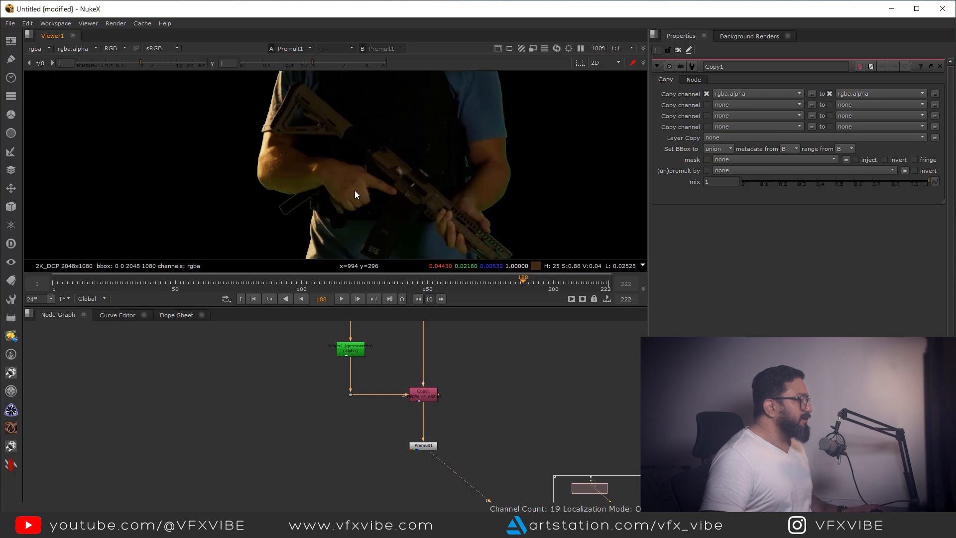
# Display the alpha channel of the Premult output and maximize the viewer to inspect the matte.
pyautogui.press('a')
pyautogui.press('a')
pyautogui.press('a')
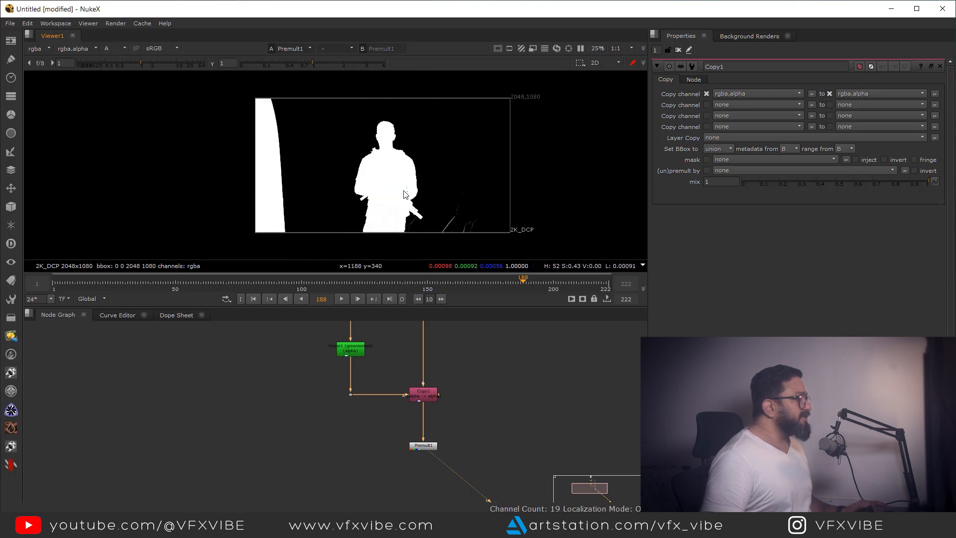
pyautogui.scroll(3, 384, 154)
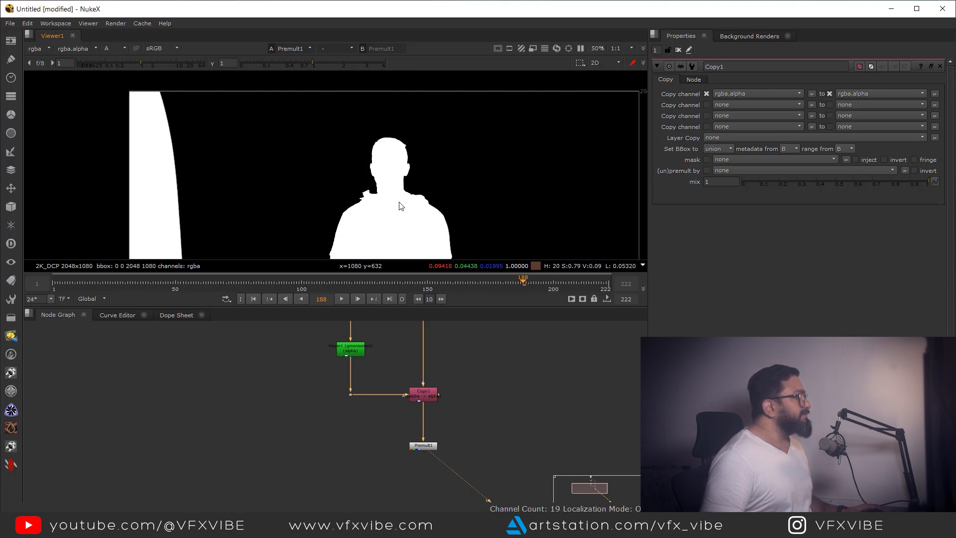
pyautogui.press('space')
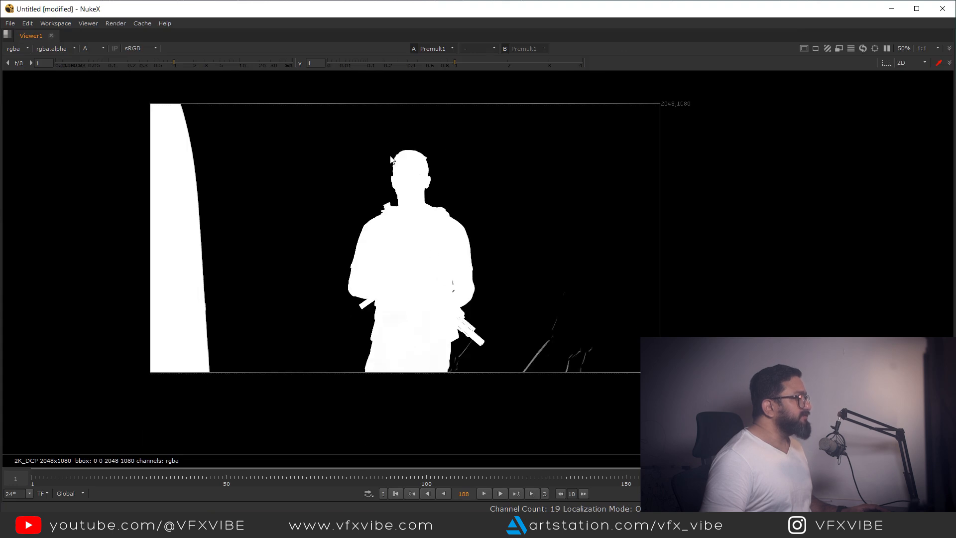
# Lower the viewer gamma to 0.09 and inspect the man's matte, especially the torso and trousers, for semi-transparent areas.
pyautogui.moveTo(453, 62); pyautogui.dragTo(365, 78)
pyautogui.moveTo(413, 325); pyautogui.dragTo(415, 251)
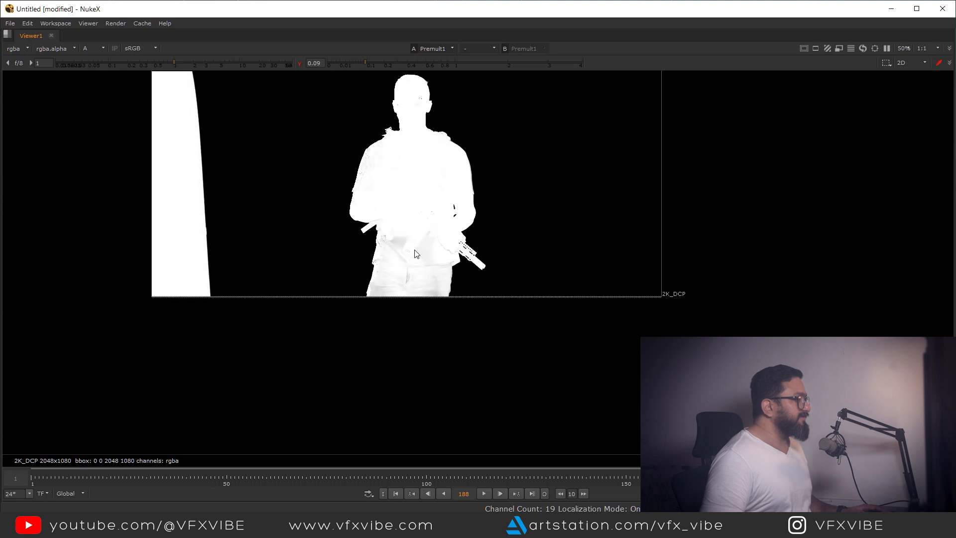
pyautogui.scroll(5, 415, 252)
pyautogui.moveTo(348, 193); pyautogui.dragTo(469, 375)
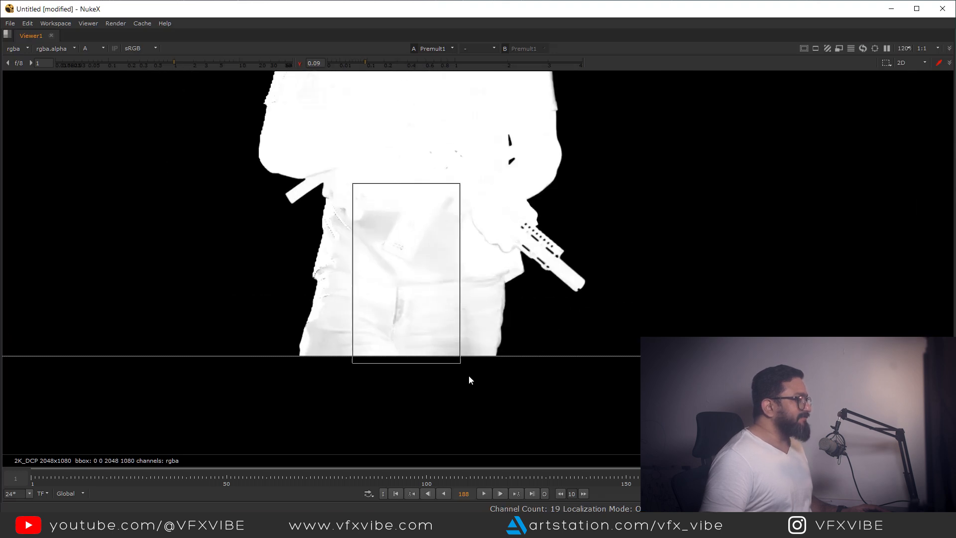
pyautogui.moveTo(337, 185); pyautogui.dragTo(459, 375)
pyautogui.scroll(-4, 410, 262)
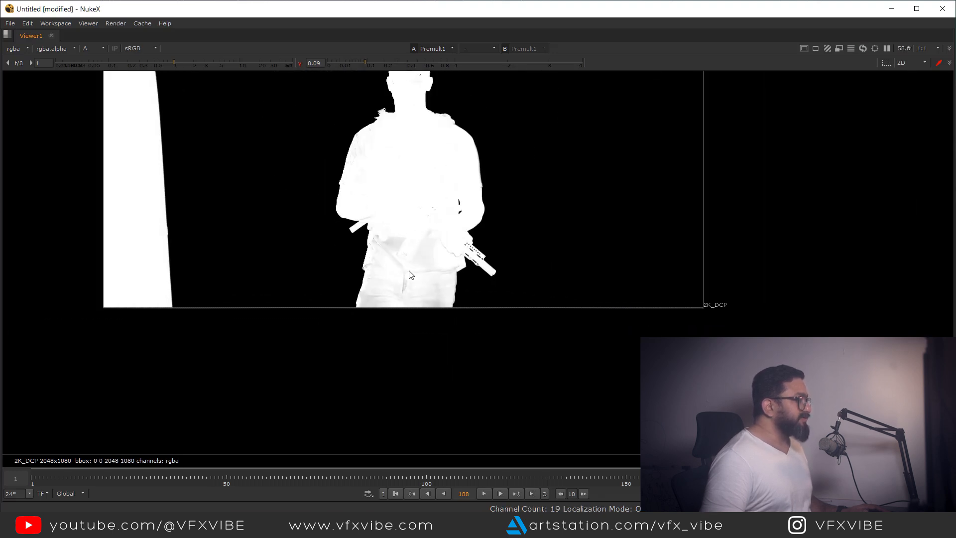
pyautogui.moveTo(409, 271); pyautogui.dragTo(425, 393)
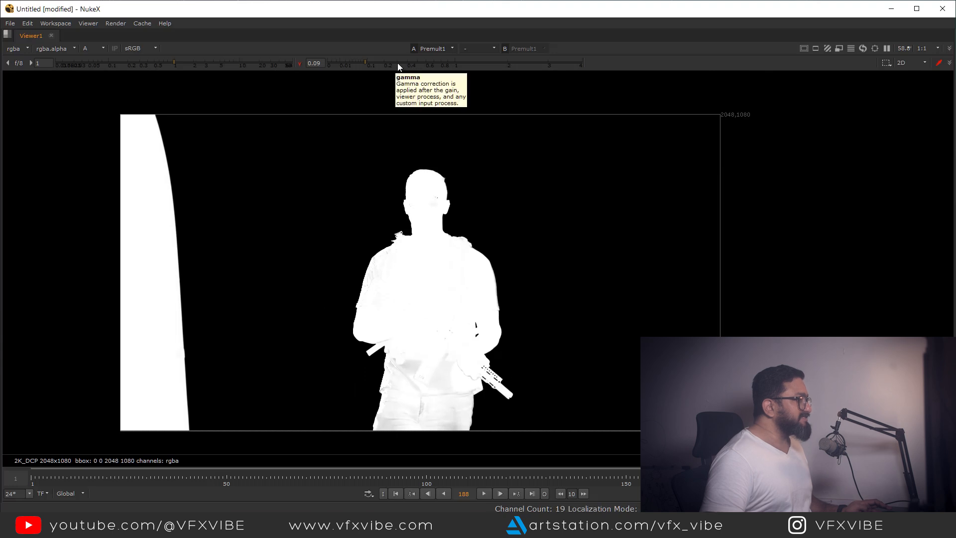
# Reset the viewer gamma to 1, restore the full workspace, and look at the unwanted white strip beside the green screen.
pyautogui.scroll(-5, 418, 212)
pyautogui.press('space')
pyautogui.press('a')
pyautogui.press('a')
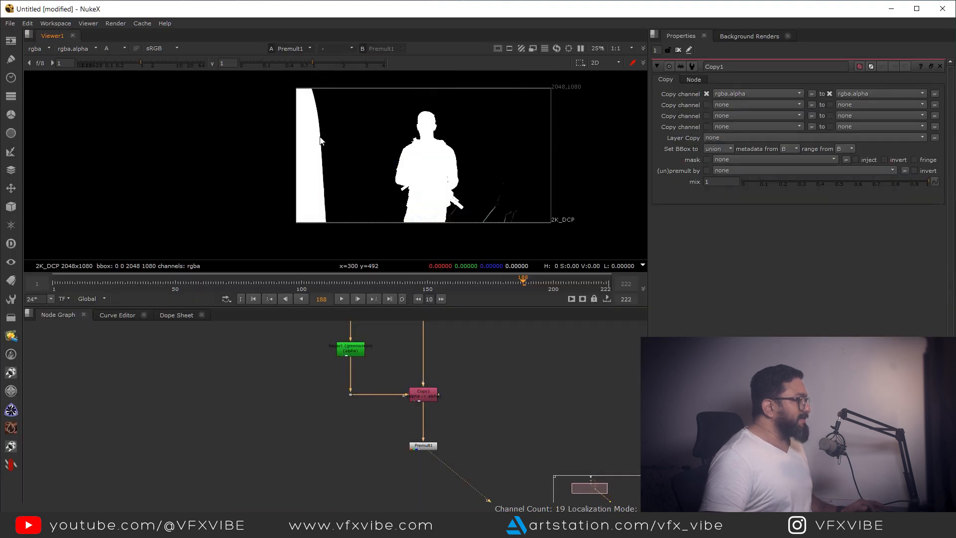
pyautogui.scroll(-1, 318, 130)
pyautogui.moveTo(254, 80); pyautogui.dragTo(348, 229)
# Add an unconnected Roto node in the empty space beside the Keyer branch.
pyautogui.moveTo(430, 406); pyautogui.dragTo(445, 434)
pyautogui.scroll(-3, 388, 378)
pyautogui.moveTo(414, 402); pyautogui.dragTo(409, 388)
pyautogui.click(340, 411)
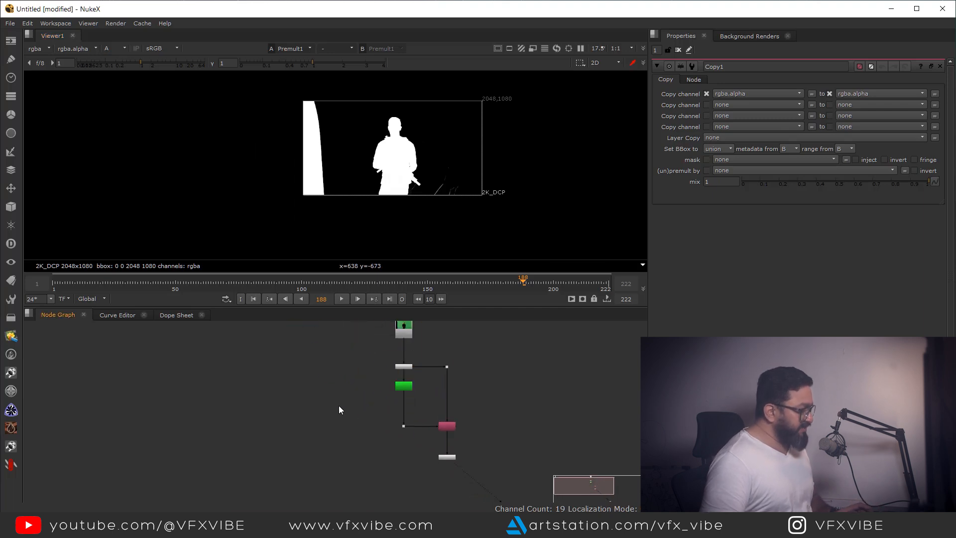
pyautogui.press('o')
pyautogui.scroll(3, 336, 405)
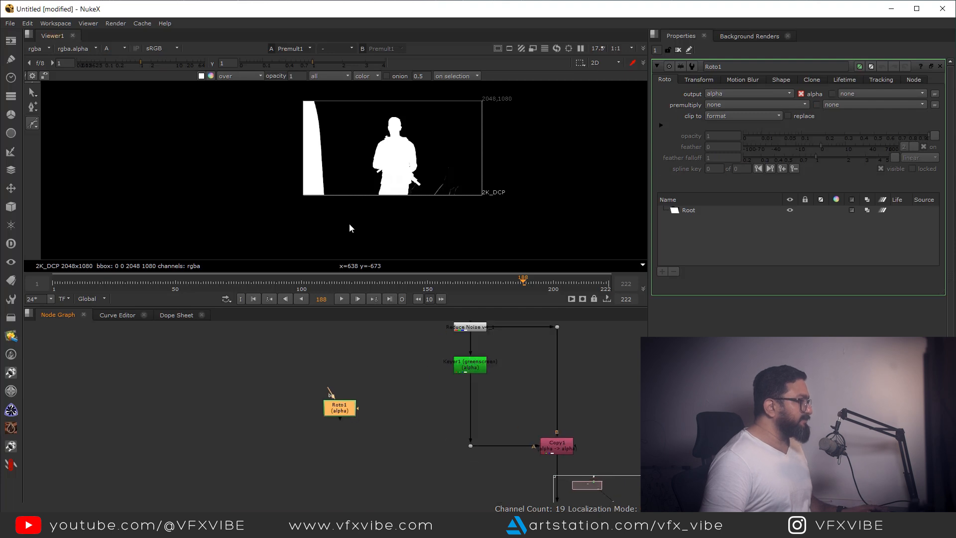
# Draw a closed six-point Bezier garbage-matte shape around the white strip at the edge of the frame.
pyautogui.moveTo(338, 180); pyautogui.dragTo(349, 198)
pyautogui.click(336, 106)
pyautogui.click(362, 177)
pyautogui.moveTo(354, 233); pyautogui.dragTo(359, 232)
pyautogui.click(295, 121)
pyautogui.click(336, 106)
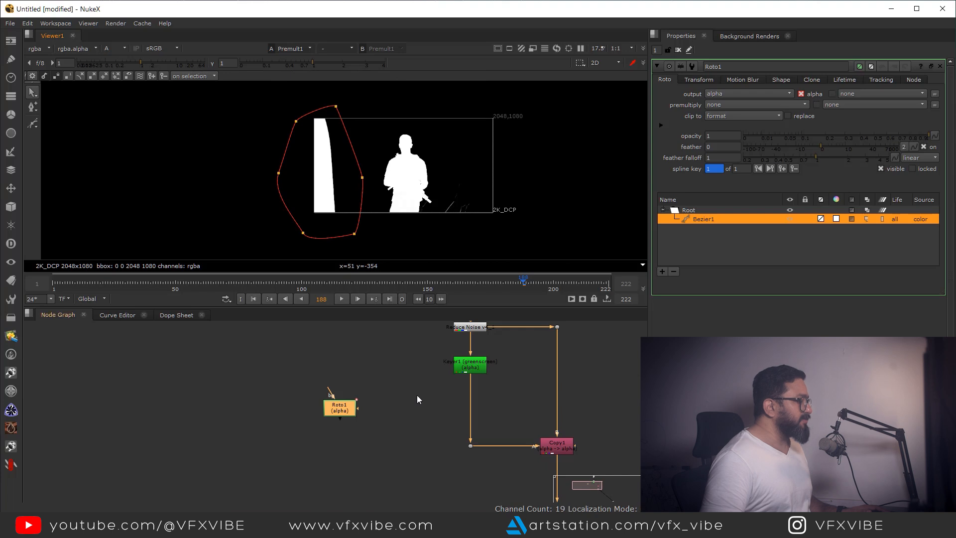
# Add a Merge node and insert it between the Keyer and the dot feeding the Copy node.
pyautogui.moveTo(492, 409); pyautogui.dragTo(464, 392)
pyautogui.click(468, 386)
pyautogui.press('m')
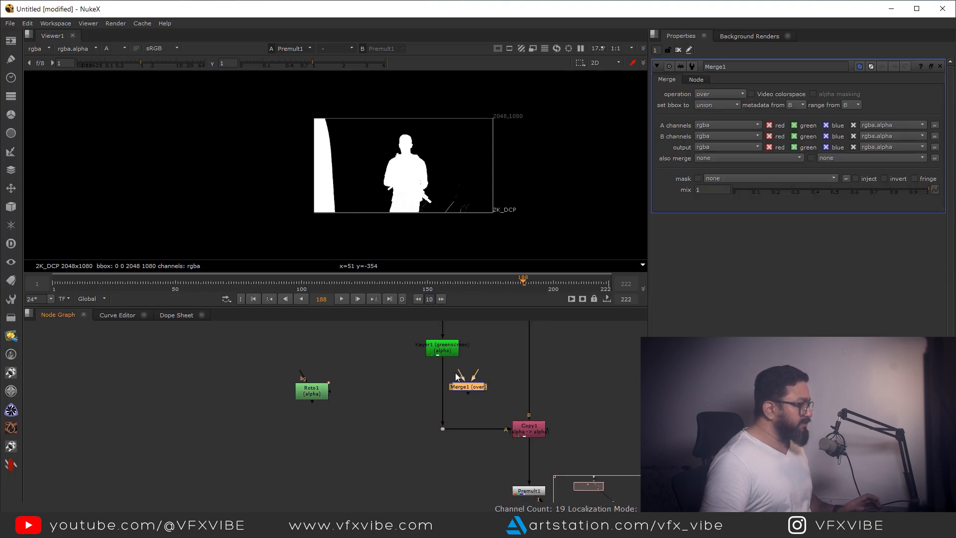
pyautogui.moveTo(463, 393)
pyautogui.mouseDown()
pyautogui.moveTo(437, 390)
pyautogui.moveTo(446, 400)
pyautogui.mouseUp()
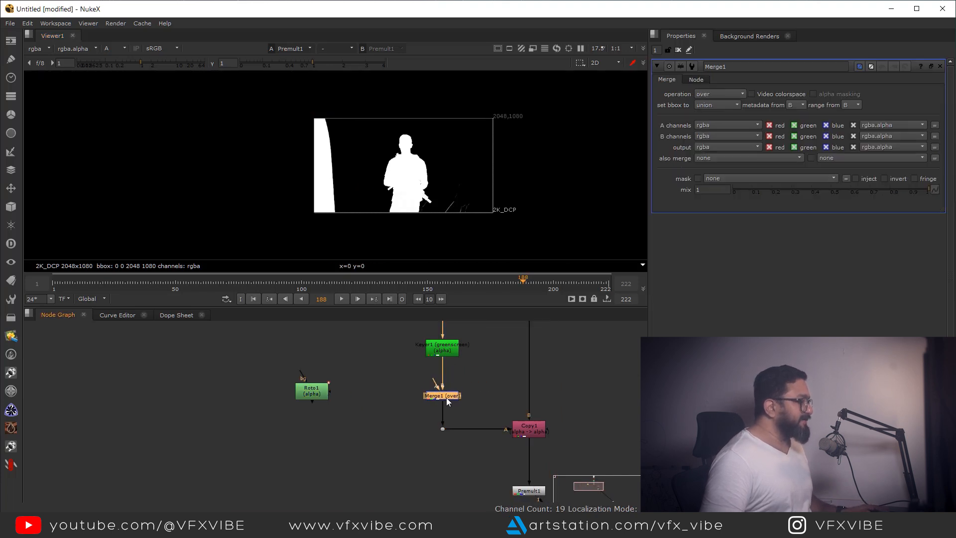
# Connect the Roto to the Merge's A input through a dot, view the Merge, and set its operation to stencil.
pyautogui.moveTo(308, 397); pyautogui.dragTo(326, 346)
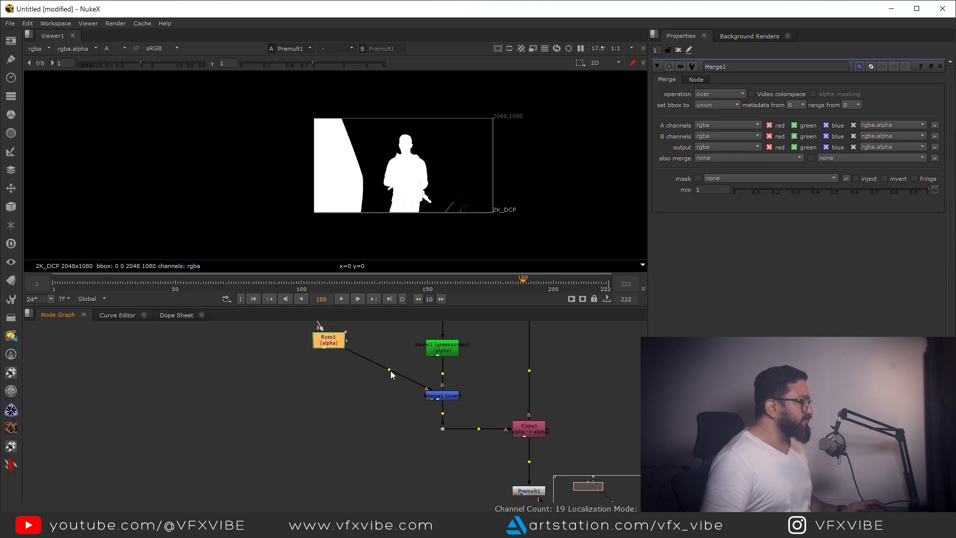
pyautogui.moveTo(389, 369); pyautogui.dragTo(329, 395)
pyautogui.click(442, 396)
pyautogui.press('1')
pyautogui.click(716, 94)
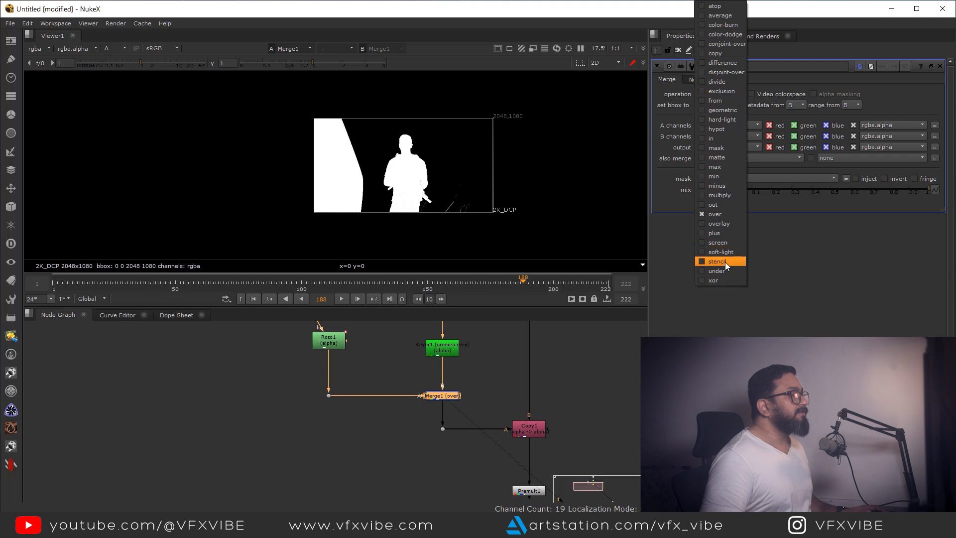
pyautogui.click(717, 261)
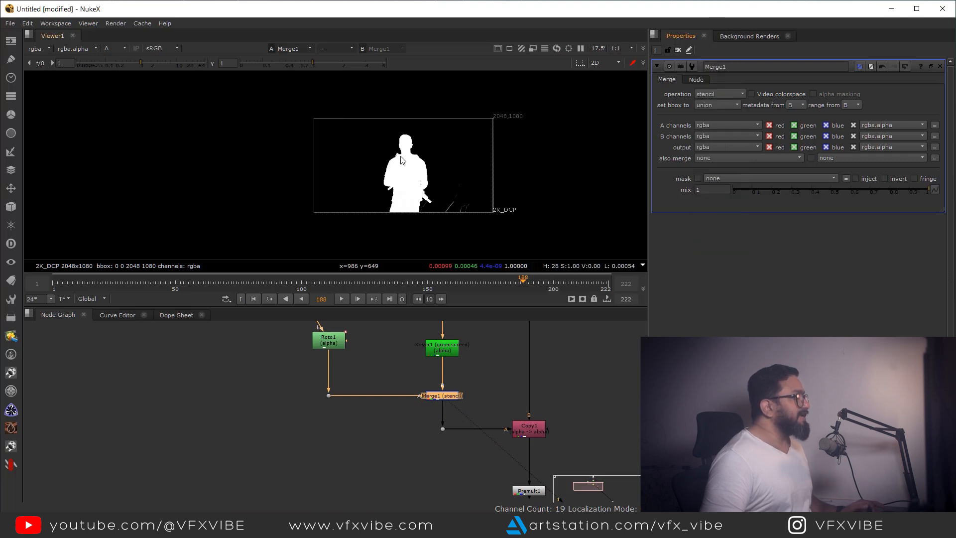
# Inspect the man's matte and the leftover streaks beside the rifle, then view the Premult output in RGB.
pyautogui.scroll(3, 400, 159)
pyautogui.scroll(-3, 379, 192)
pyautogui.scroll(5, 444, 239)
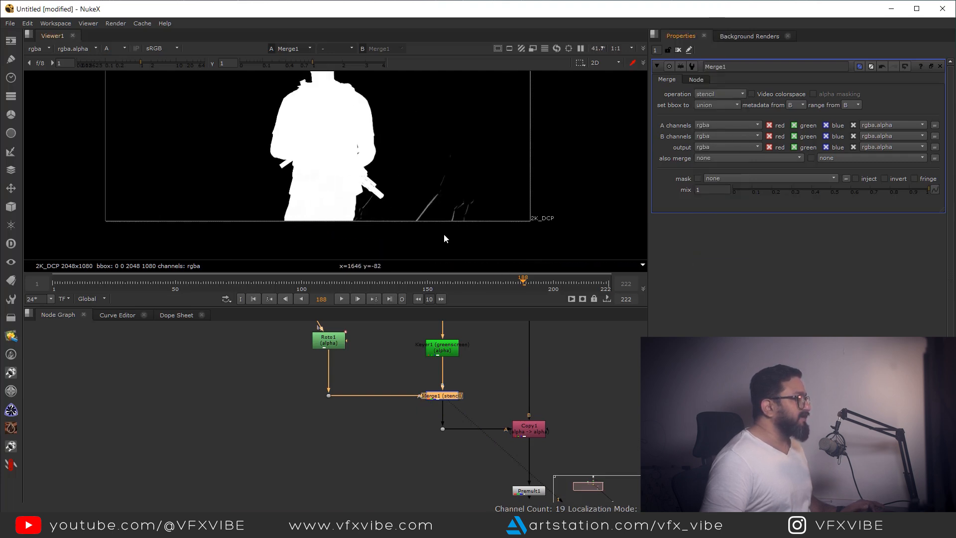
pyautogui.moveTo(399, 152)
pyautogui.mouseDown()
pyautogui.moveTo(497, 256)
pyautogui.moveTo(467, 226)
pyautogui.mouseUp()
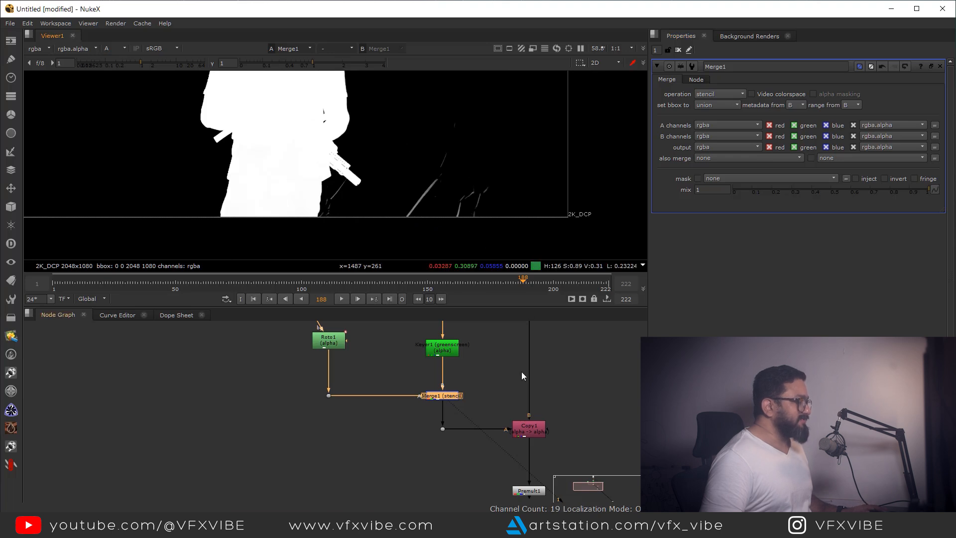
pyautogui.scroll(-3, 521, 374)
pyautogui.moveTo(540, 437); pyautogui.dragTo(526, 435)
pyautogui.press('a')
# Group the Roto, Keyer, Merge, Copy and Premult nodes in a Backdrop labelled Keyer.
pyautogui.scroll(-5, 467, 380)
pyautogui.moveTo(477, 405); pyautogui.dragTo(420, 443)
pyautogui.scroll(3, 418, 394)
pyautogui.moveTo(412, 381); pyautogui.dragTo(411, 354)
pyautogui.moveTo(414, 399); pyautogui.dragTo(408, 363)
pyautogui.moveTo(299, 448); pyautogui.dragTo(472, 358)
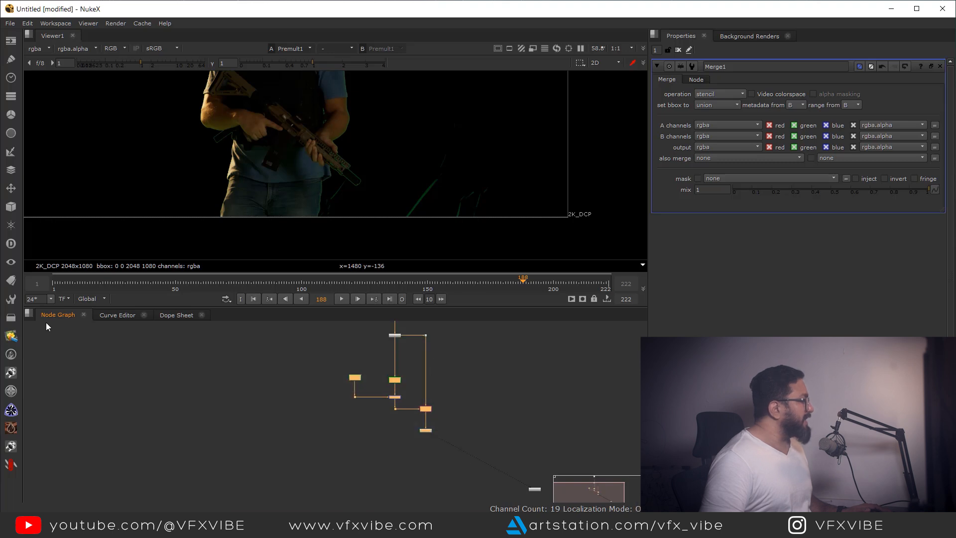
pyautogui.click(13, 321)
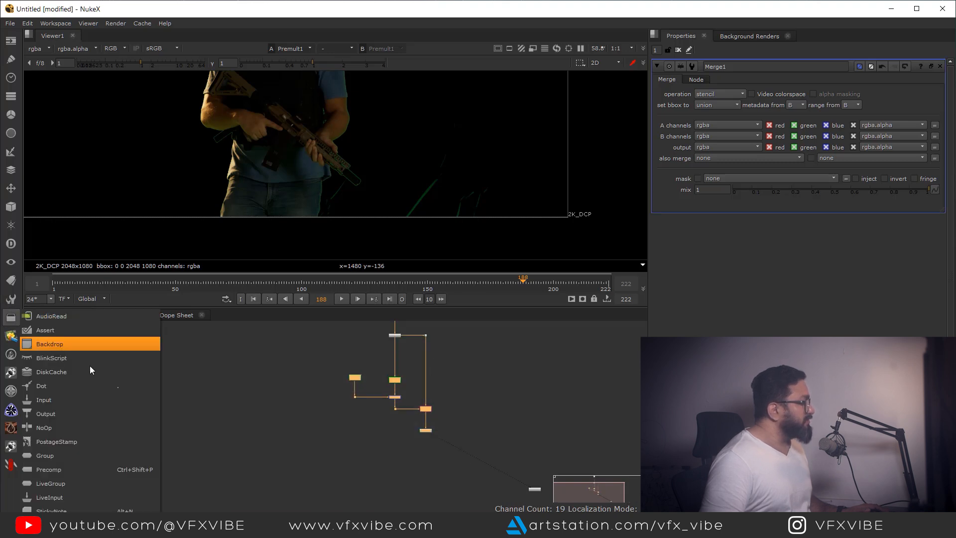
pyautogui.click(49, 344)
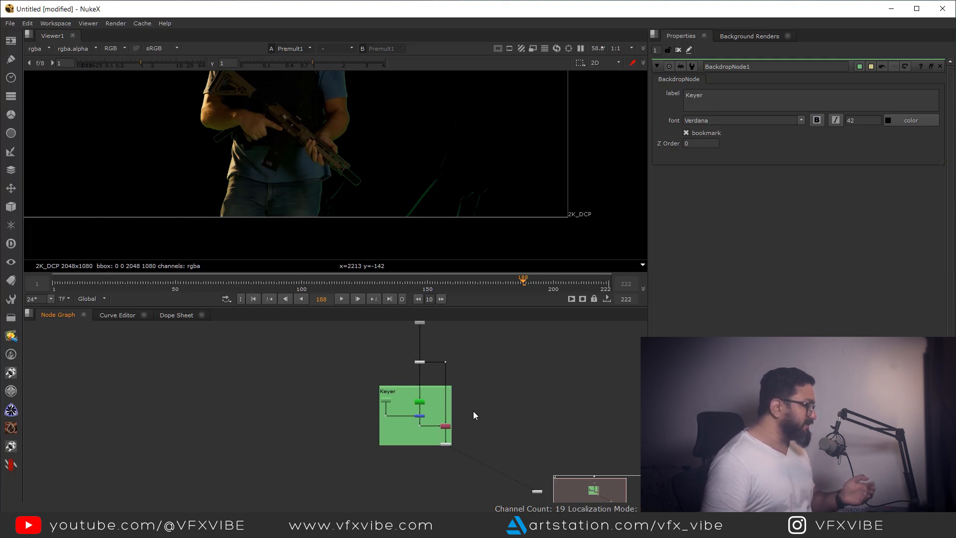
# Add a Keylight node in the empty space beside the Keyer backdrop.
pyautogui.scroll(4, 406, 398)
pyautogui.moveTo(526, 367); pyautogui.dragTo(425, 414)
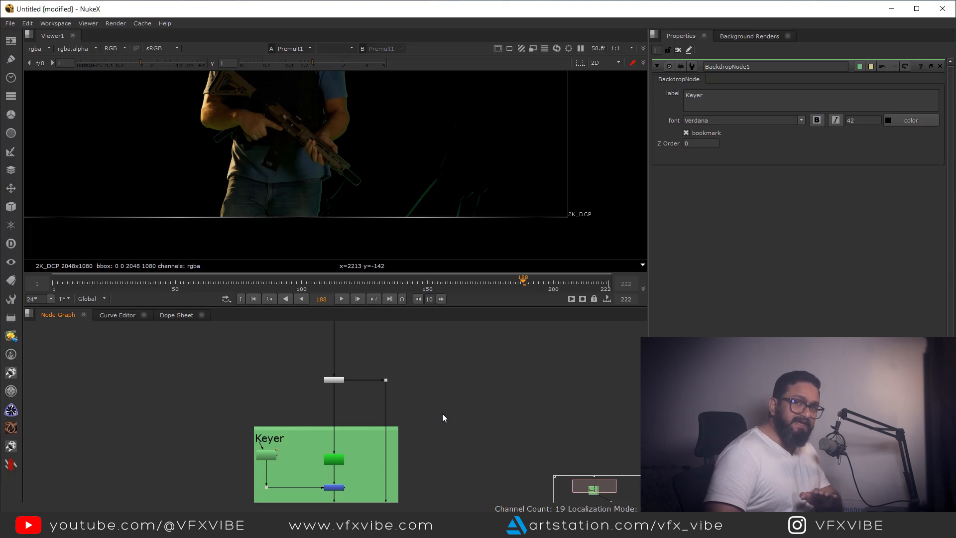
pyautogui.moveTo(442, 413); pyautogui.dragTo(462, 383)
pyautogui.press('Tab')
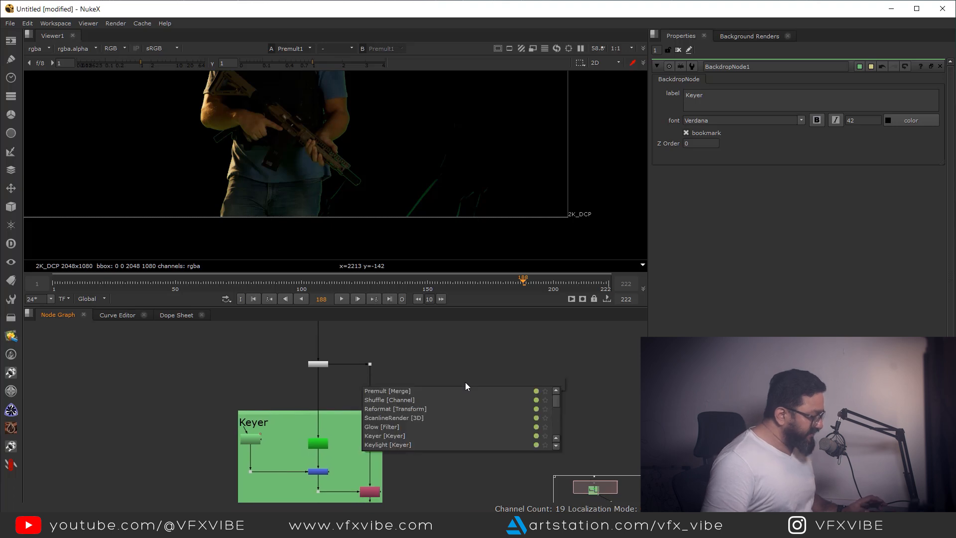
pyautogui.write('keye')
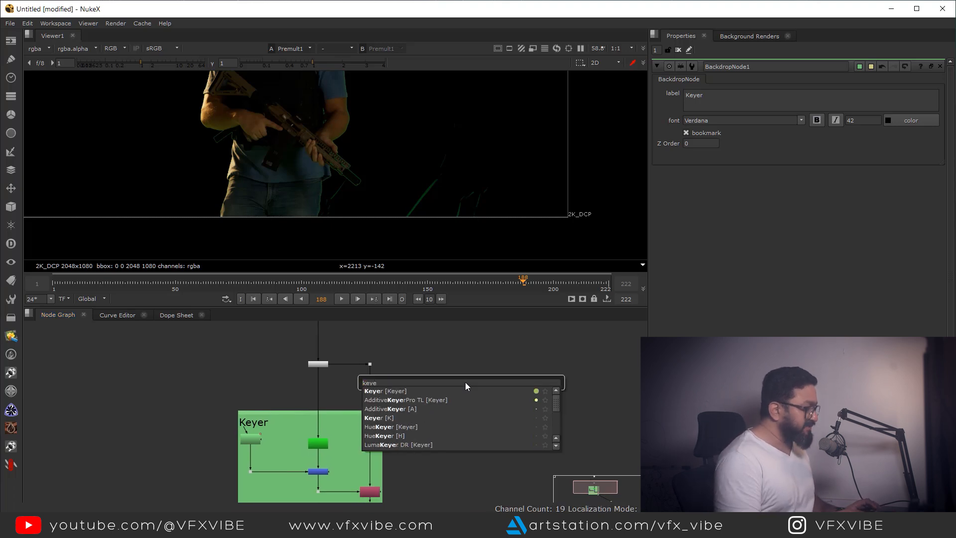
pyautogui.press('BackSpace')
pyautogui.click(387, 400)
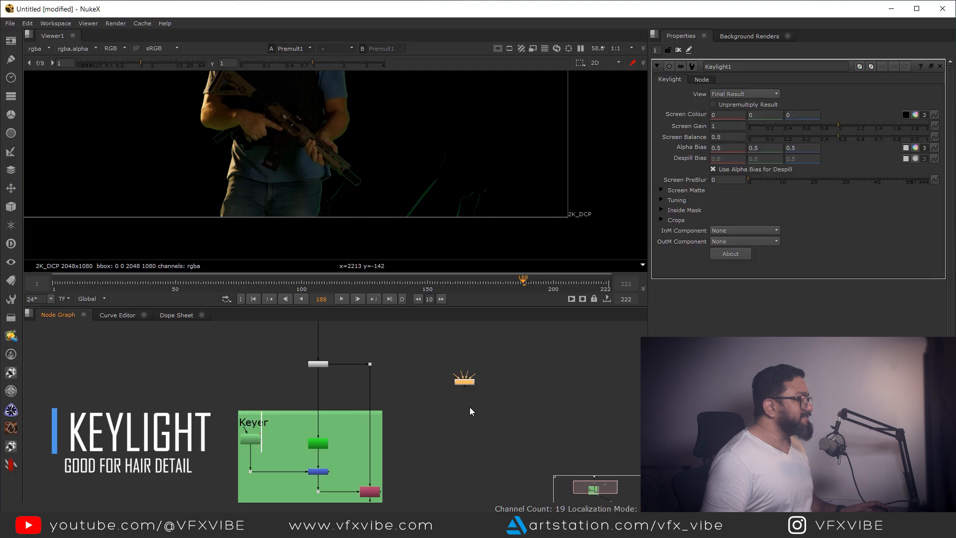
# Connect the Keylight's Source input to the denoised footage through a new corner dot and view the Keylight output.
pyautogui.scroll(5, 468, 388)
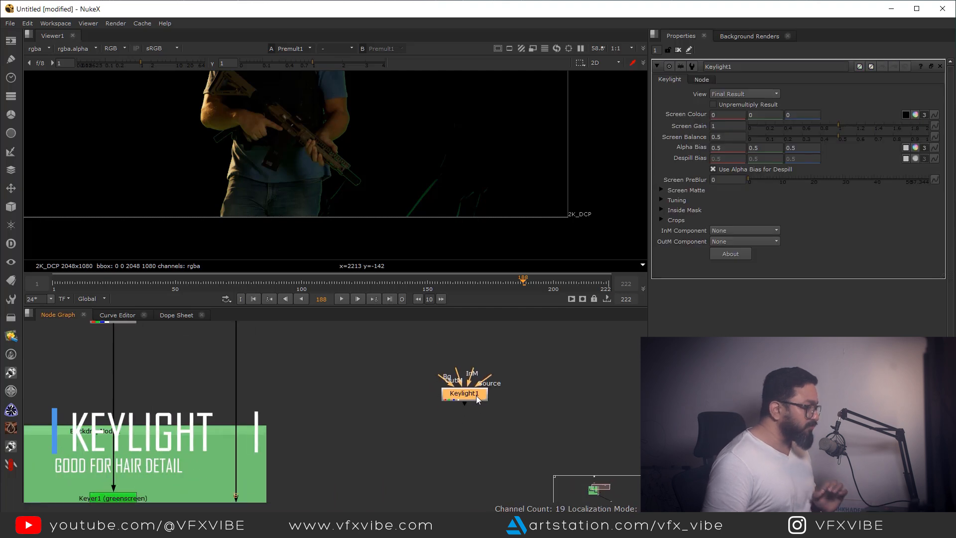
pyautogui.scroll(-3, 476, 393)
pyautogui.scroll(4, 439, 402)
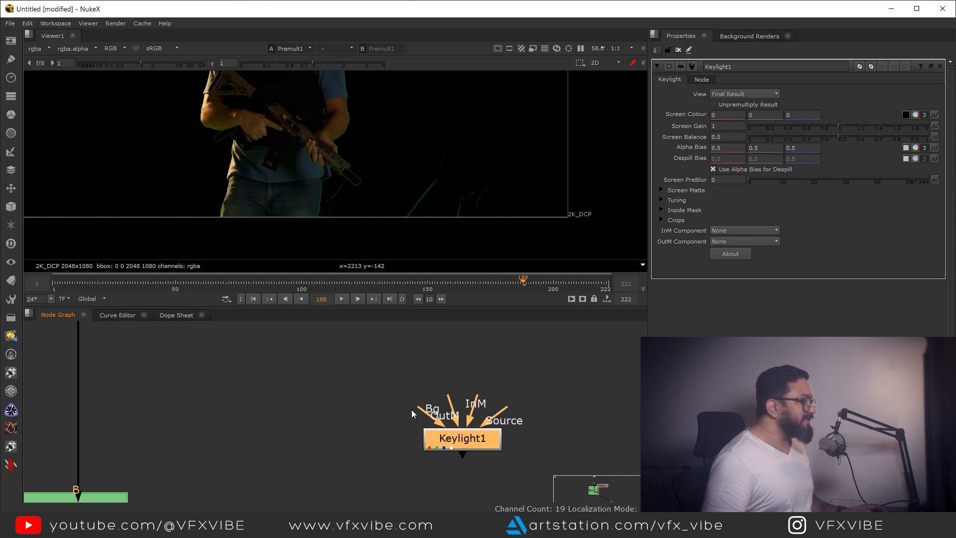
pyautogui.scroll(-4, 412, 413)
pyautogui.moveTo(488, 409); pyautogui.dragTo(344, 367)
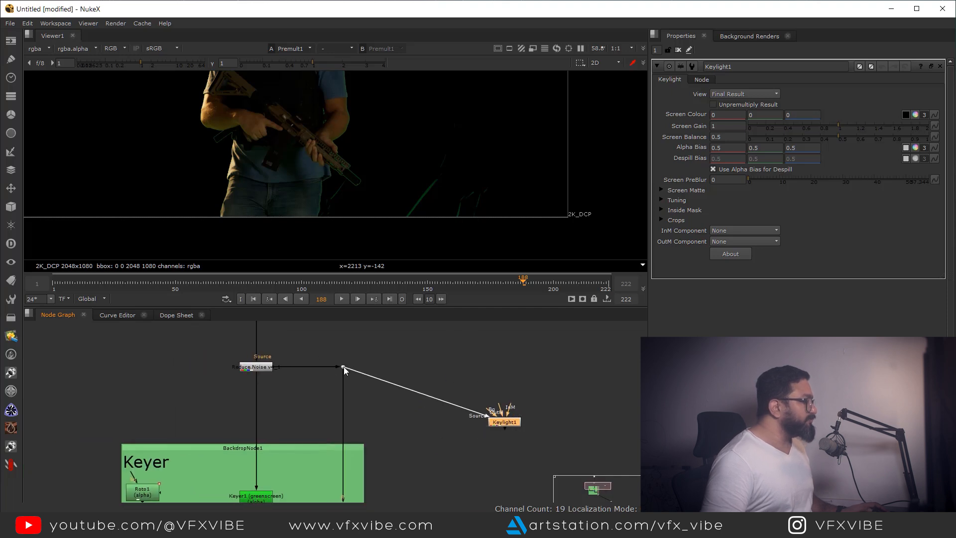
pyautogui.moveTo(503, 422); pyautogui.dragTo(500, 462)
pyautogui.moveTo(419, 412); pyautogui.dragTo(500, 365)
pyautogui.moveTo(551, 449); pyautogui.dragTo(521, 417)
pyautogui.click(472, 431)
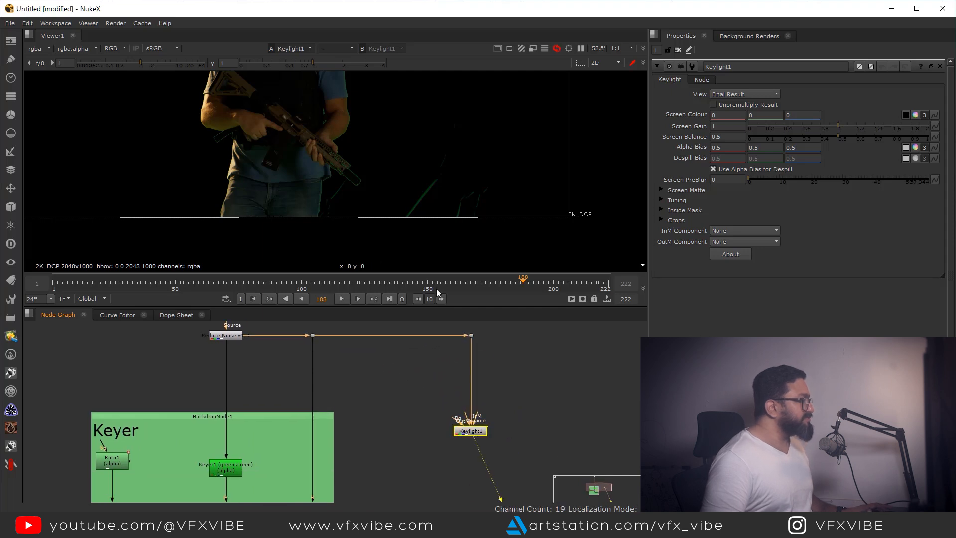
pyautogui.press('1')
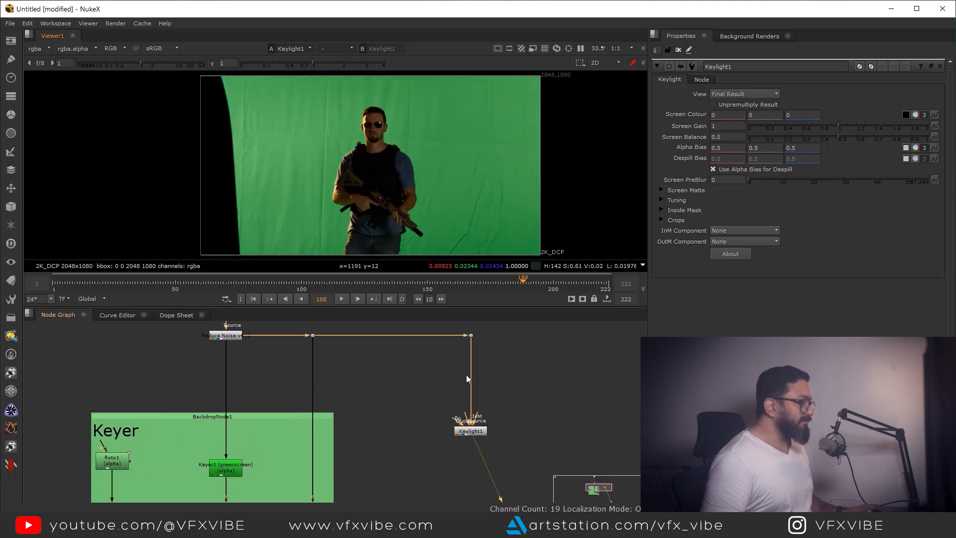
# Sample the Keylight's Screen Colour from an area of green backdrop beside the man's head.
pyautogui.scroll(5, 472, 431)
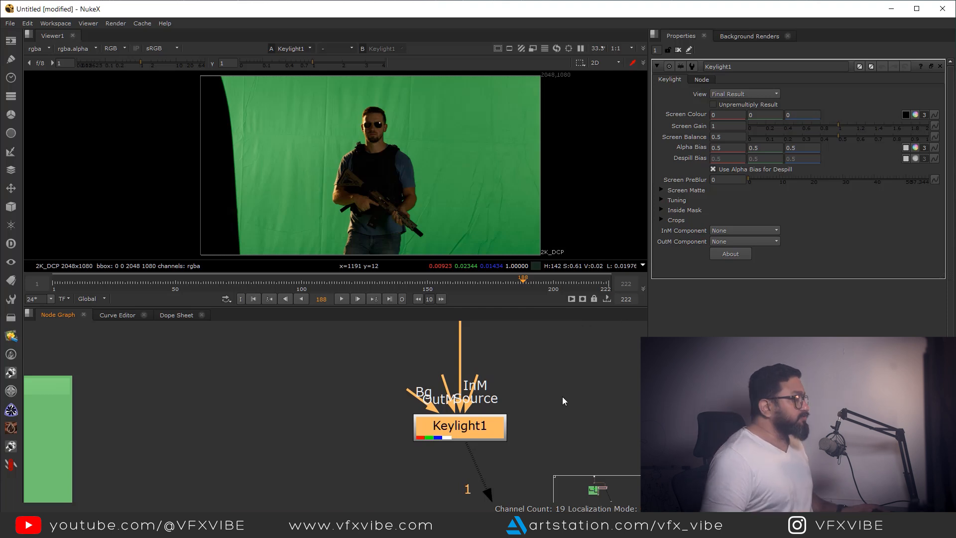
pyautogui.moveTo(470, 428); pyautogui.dragTo(436, 389)
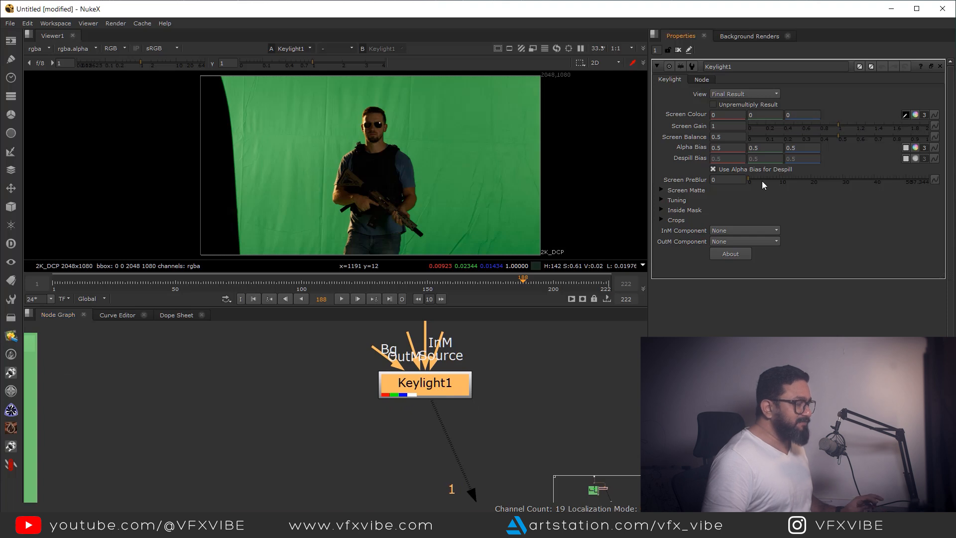
pyautogui.moveTo(439, 122); pyautogui.dragTo(467, 146)
pyautogui.moveTo(468, 192)
pyautogui.mouseDown()
pyautogui.moveTo(523, 181)
pyautogui.moveTo(527, 191)
pyautogui.moveTo(535, 174)
pyautogui.moveTo(491, 193)
pyautogui.moveTo(476, 220)
pyautogui.moveTo(458, 177)
pyautogui.mouseUp()
# Display the Keylight's alpha channel and examine the uneven backdrop areas on both sides of the man.
pyautogui.press('a')
pyautogui.moveTo(395, 149); pyautogui.dragTo(401, 168)
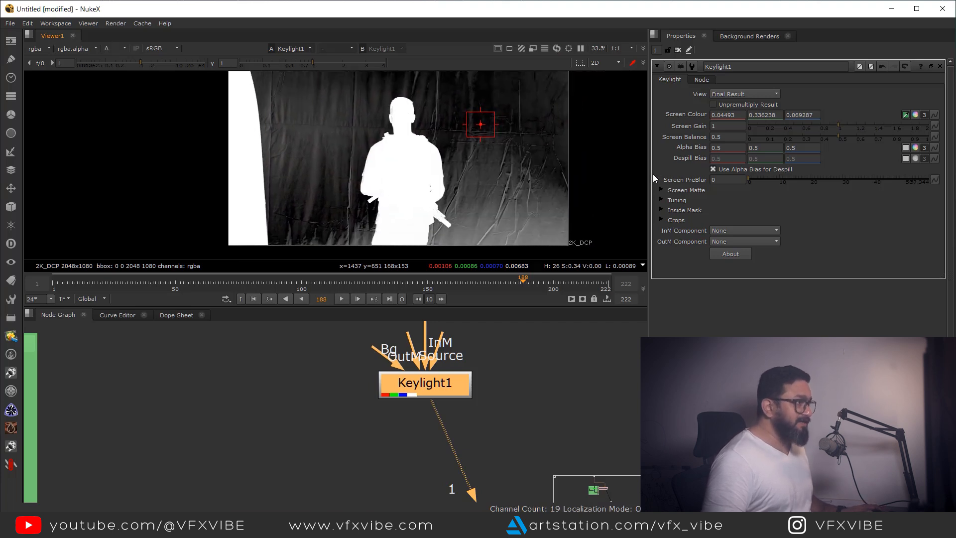
pyautogui.moveTo(317, 115); pyautogui.dragTo(328, 140)
pyautogui.moveTo(510, 233); pyautogui.dragTo(468, 169)
pyautogui.moveTo(468, 169); pyautogui.dragTo(494, 201)
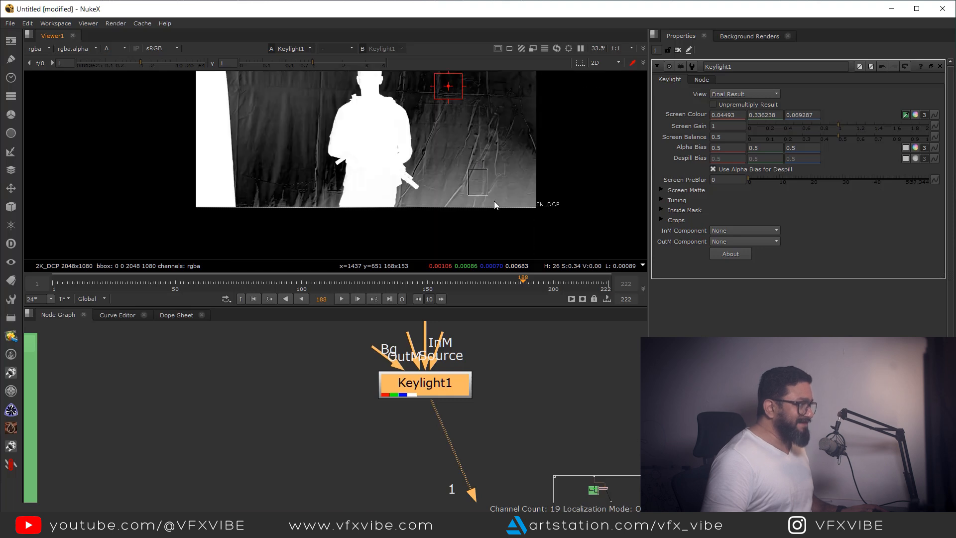
pyautogui.moveTo(465, 157); pyautogui.dragTo(487, 203)
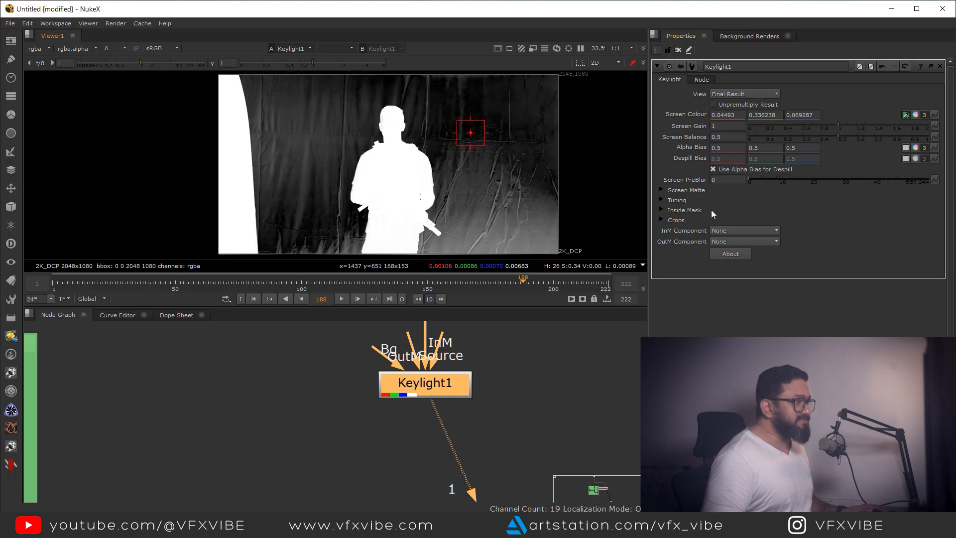
# Set the Keylight's Screen Matte Clip Black to 0.2.
pyautogui.click(661, 189)
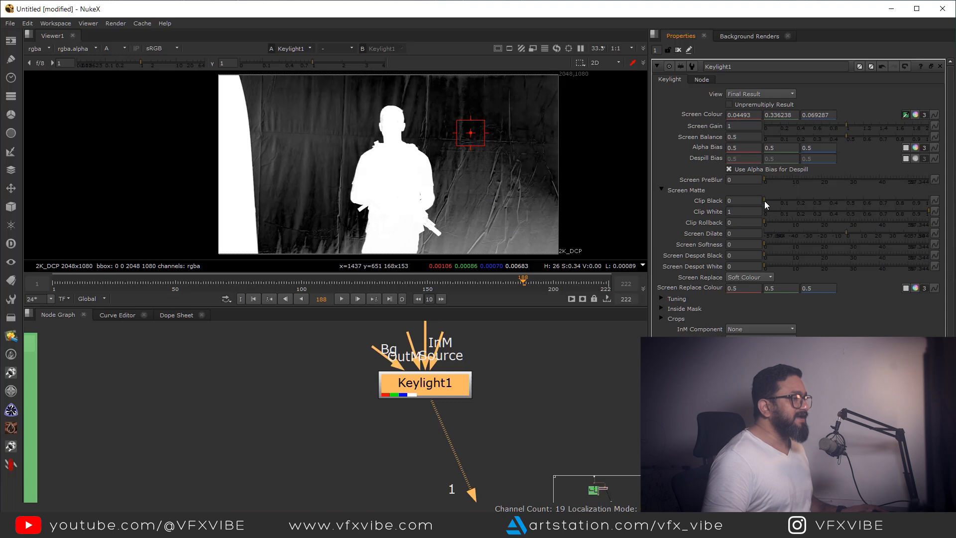
pyautogui.moveTo(763, 199); pyautogui.dragTo(796, 203)
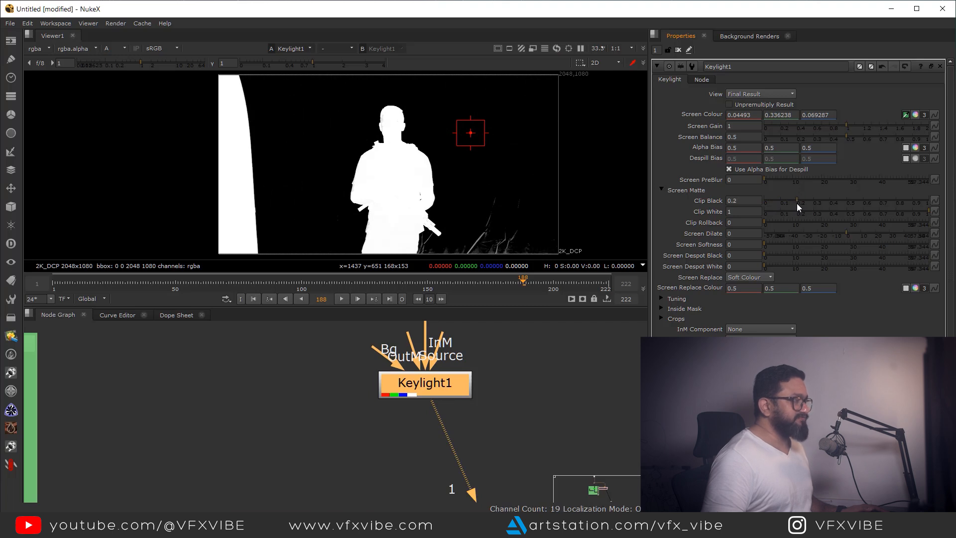
# Lower the viewer gamma to 0.22 and inspect the Keylight matte around the man's torso and rifle.
pyautogui.moveTo(437, 218); pyautogui.dragTo(456, 219)
pyautogui.moveTo(311, 64); pyautogui.dragTo(273, 62)
pyautogui.scroll(3, 399, 194)
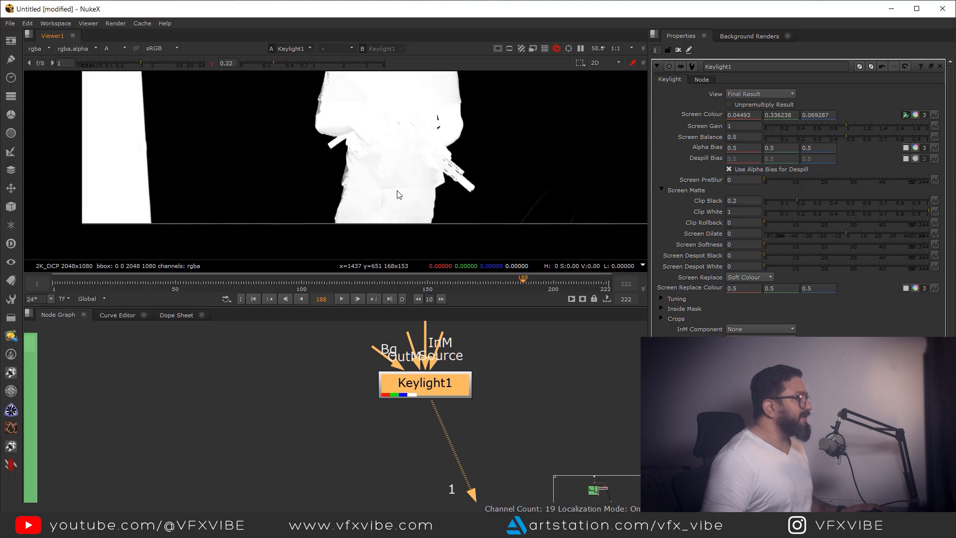
# Set the Keylight's Screen Matte Clip White to 0.76 and reset the viewer gamma to 1.
pyautogui.scroll(4, 398, 194)
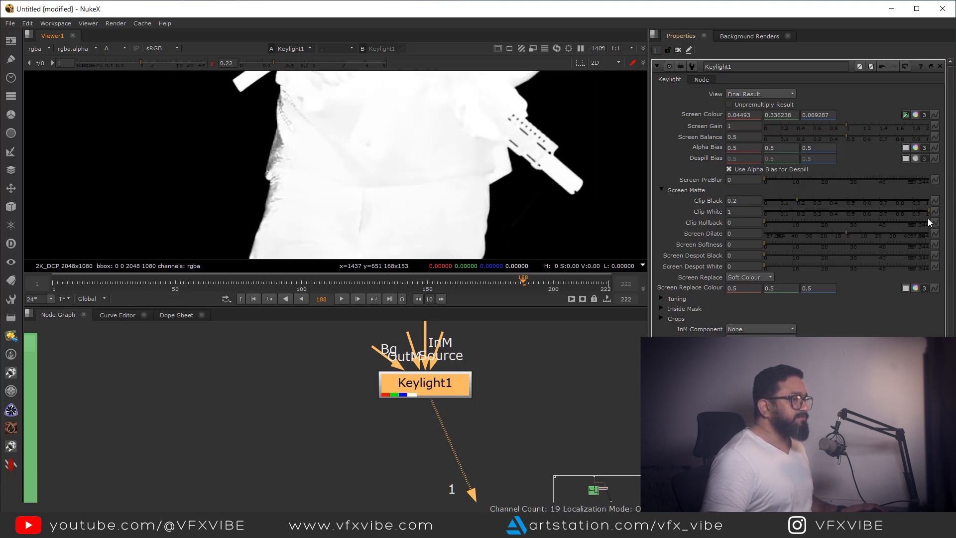
pyautogui.moveTo(927, 210); pyautogui.dragTo(888, 215)
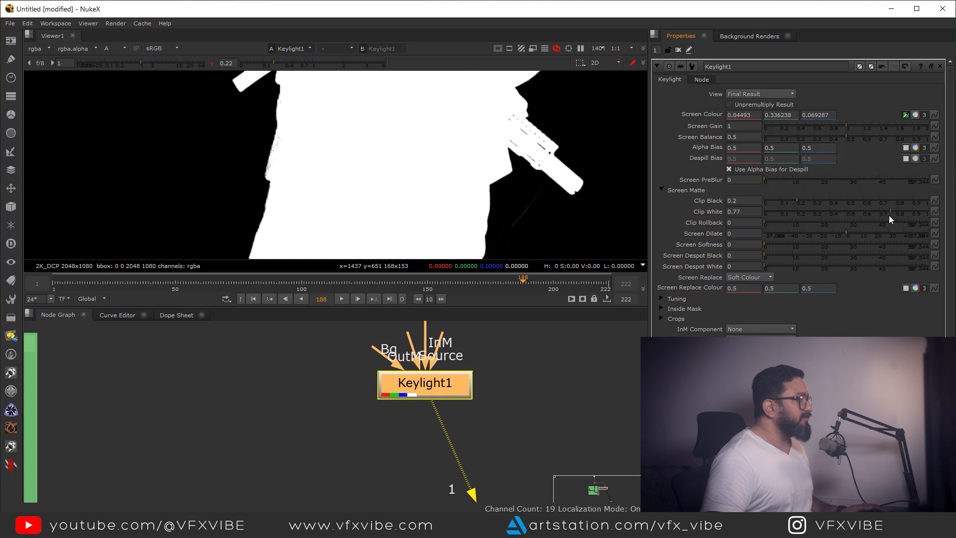
pyautogui.scroll(-8, 483, 242)
pyautogui.keyDown('ctrl'); pyautogui.click(329, 64); pyautogui.keyUp('ctrl')
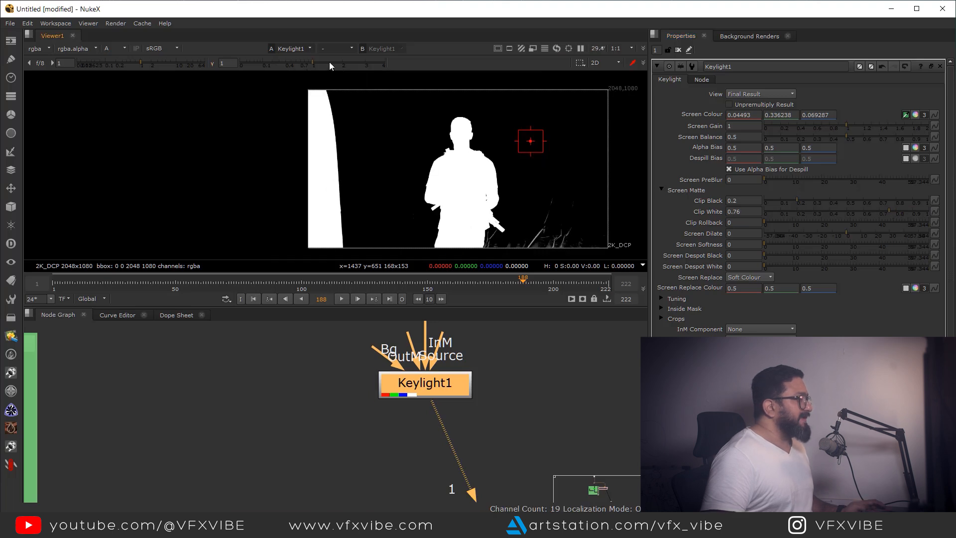
pyautogui.scroll(1, 451, 188)
pyautogui.moveTo(460, 184); pyautogui.dragTo(410, 158)
pyautogui.scroll(2, 411, 161)
# Add a Copy node below the Keylight, with input A from the Keylight and input B from the source pipe, tidied with dots.
pyautogui.scroll(-5, 467, 401)
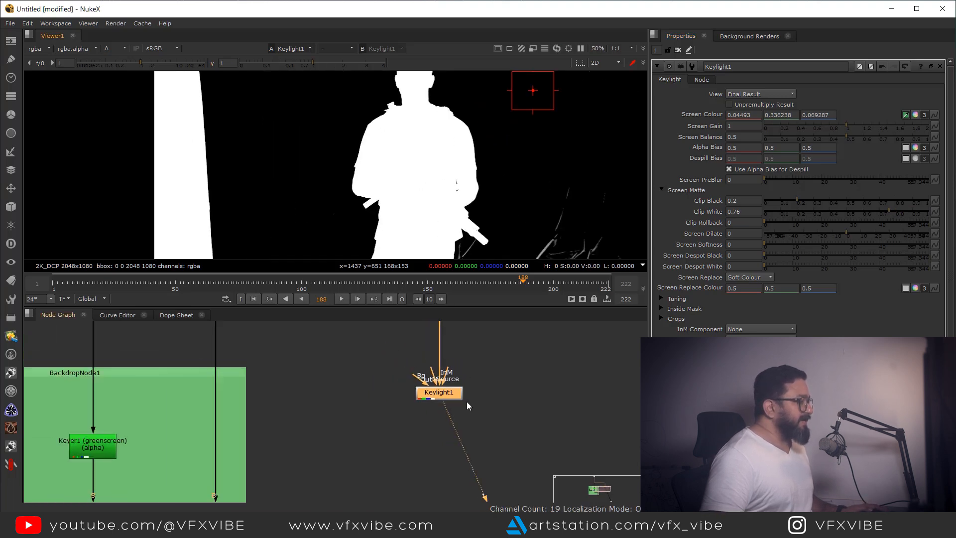
pyautogui.click(444, 455)
pyautogui.press('k')
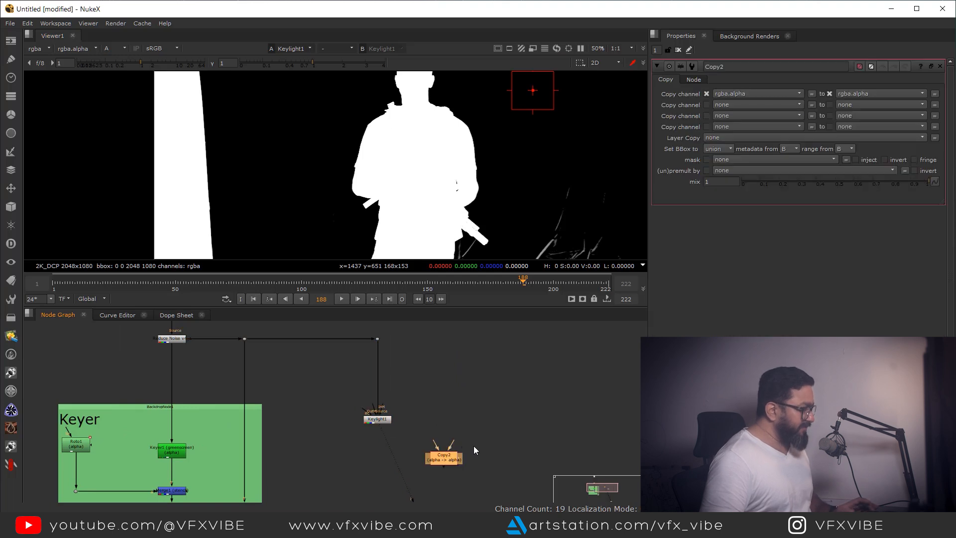
pyautogui.scroll(3, 452, 441)
pyautogui.moveTo(407, 460); pyautogui.dragTo(328, 406)
pyautogui.scroll(-3, 440, 451)
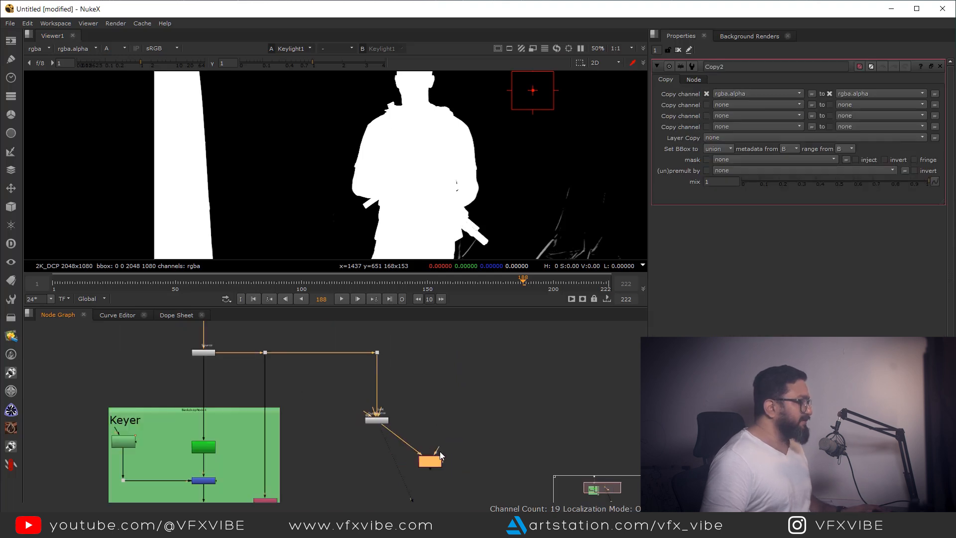
pyautogui.moveTo(408, 414); pyautogui.dragTo(441, 371)
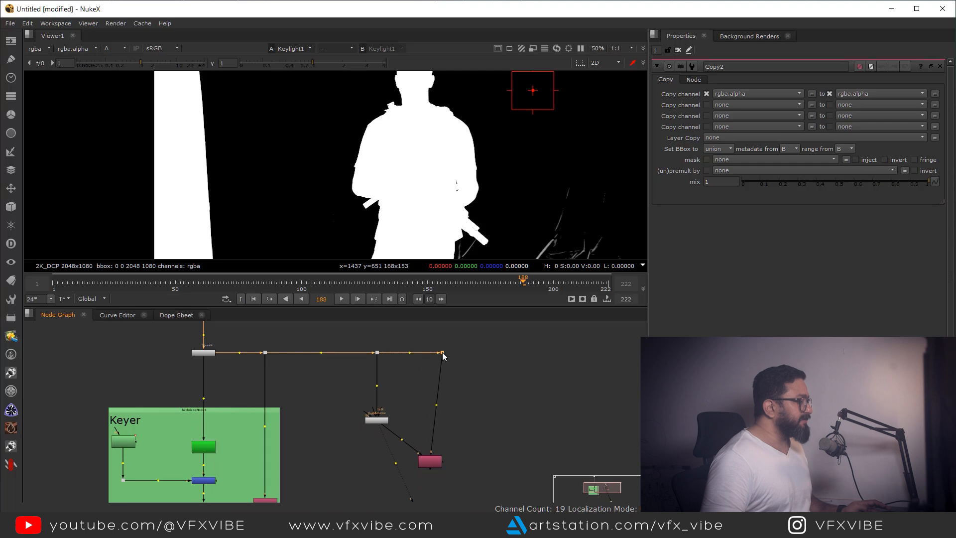
pyautogui.moveTo(402, 439); pyautogui.dragTo(376, 461)
pyautogui.moveTo(377, 460); pyautogui.dragTo(390, 431)
# View the Copy node's colour output and add a Premult node beneath it.
pyautogui.click(440, 435)
pyautogui.press('1')
pyautogui.press('a')
pyautogui.moveTo(486, 482); pyautogui.dragTo(471, 465)
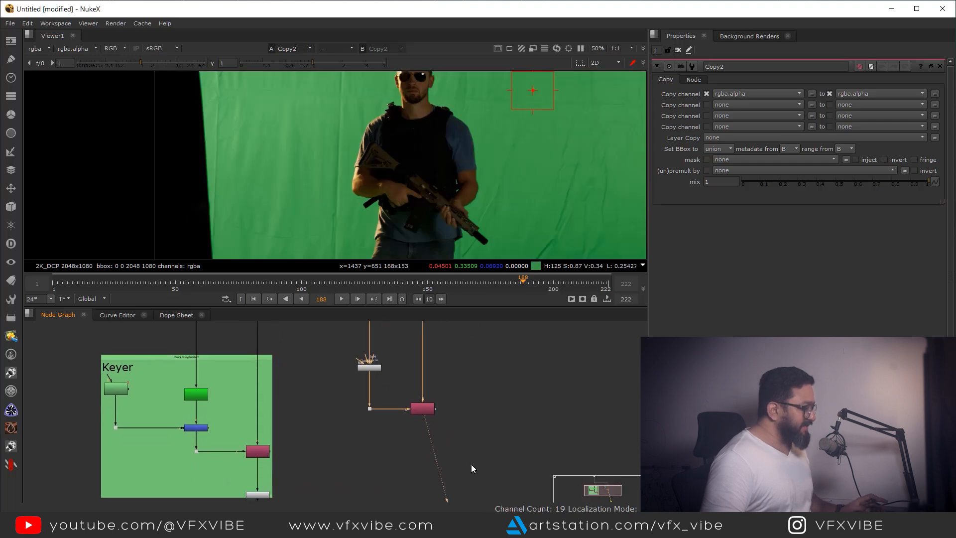
pyautogui.press('Tab')
pyautogui.write('premult')
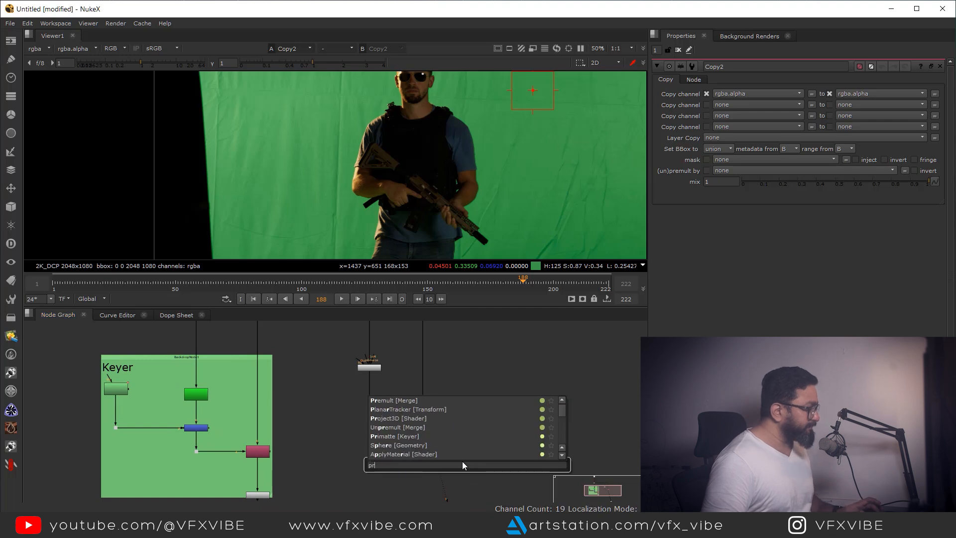
pyautogui.press('Return')
pyautogui.scroll(3, 469, 446)
pyautogui.moveTo(469, 482); pyautogui.dragTo(403, 470)
pyautogui.scroll(-3, 355, 165)
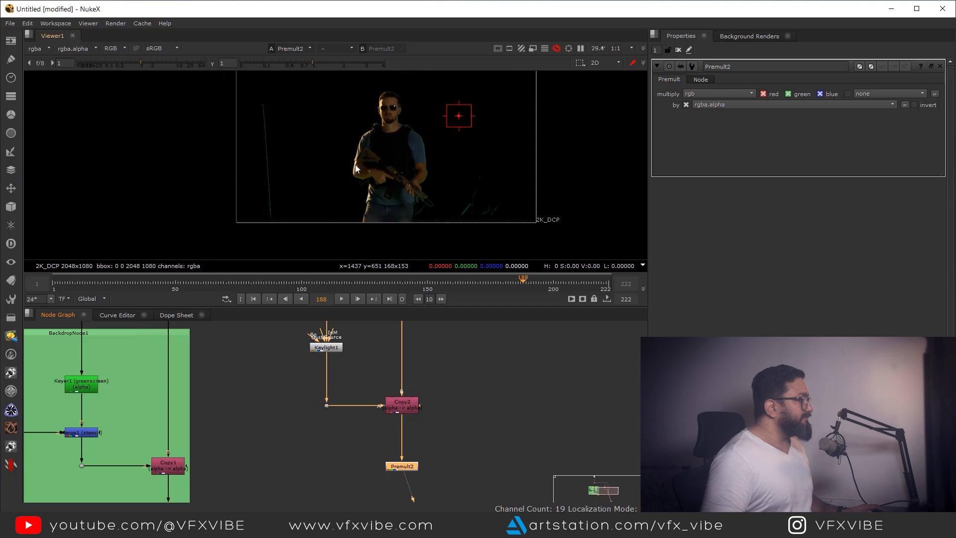
# Examine the premultiplied Keylight result for leftover backdrop creases beside the man's legs and along the screen edge.
pyautogui.moveTo(475, 375); pyautogui.dragTo(506, 362)
pyautogui.scroll(3, 489, 215)
pyautogui.moveTo(491, 209); pyautogui.dragTo(467, 116)
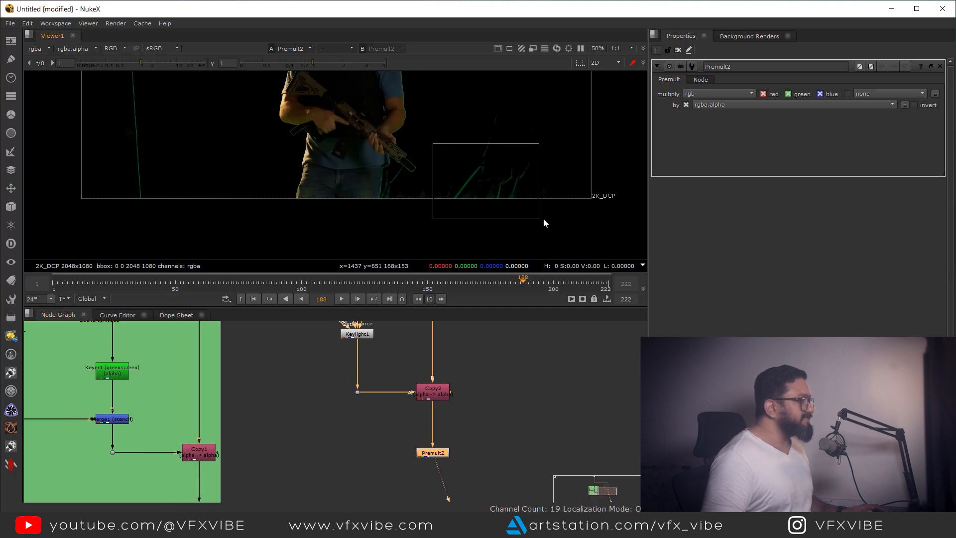
pyautogui.moveTo(543, 219); pyautogui.dragTo(544, 220)
pyautogui.scroll(-4, 451, 187)
pyautogui.moveTo(443, 188); pyautogui.dragTo(438, 160)
pyautogui.scroll(3, 470, 199)
pyautogui.scroll(-1, 488, 418)
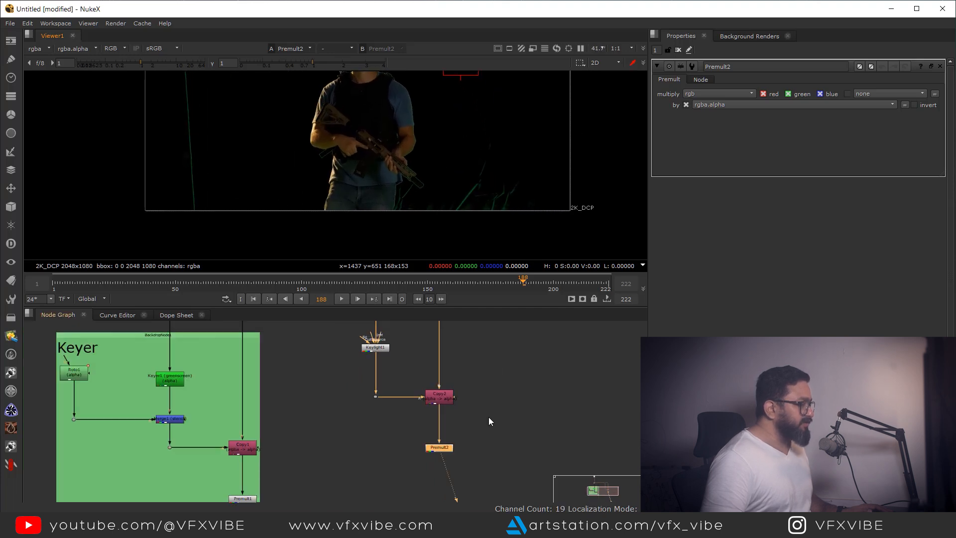
# Add a Roto node beside the Keylight and draw a loose closed shape around the whole man.
pyautogui.moveTo(317, 406); pyautogui.dragTo(427, 408)
pyautogui.click(435, 378)
pyautogui.press('o')
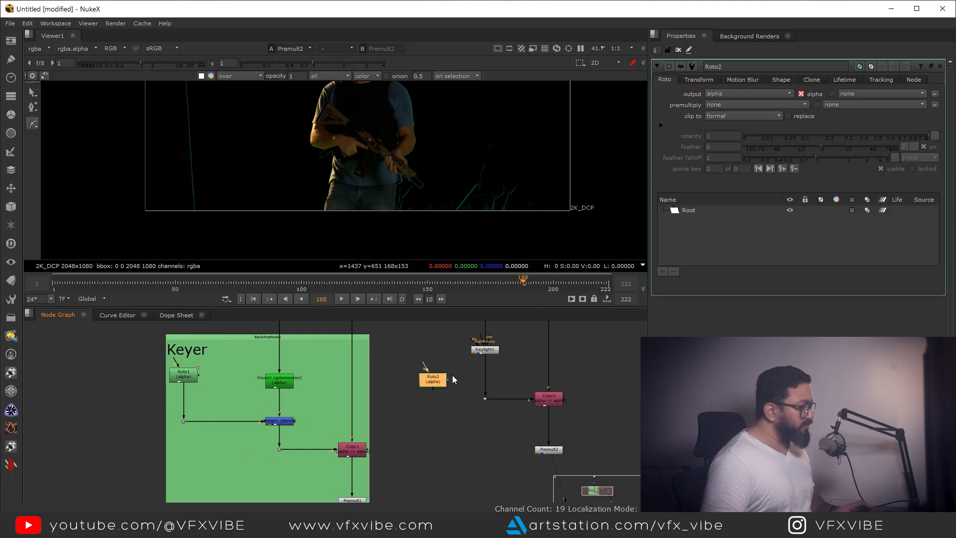
pyautogui.scroll(-1, 376, 187)
pyautogui.moveTo(376, 187); pyautogui.dragTo(382, 217)
pyautogui.scroll(-2, 382, 220)
pyautogui.click(343, 232)
pyautogui.moveTo(350, 145); pyautogui.dragTo(399, 154)
pyautogui.click(417, 224)
pyautogui.click(343, 232)
pyautogui.scroll(-2, 360, 184)
pyautogui.moveTo(300, 112); pyautogui.dragTo(445, 256)
# Insert a Merge node between the Keylight and the Copy, with the new Roto connected to its A input through a dot.
pyautogui.click(479, 359)
pyautogui.press('m')
pyautogui.scroll(3, 485, 358)
pyautogui.moveTo(476, 359); pyautogui.dragTo(364, 356)
pyautogui.moveTo(351, 351); pyautogui.dragTo(334, 321)
pyautogui.moveTo(398, 348); pyautogui.dragTo(342, 362)
# View the new Merge node and set its operation to mask.
pyautogui.click(447, 364)
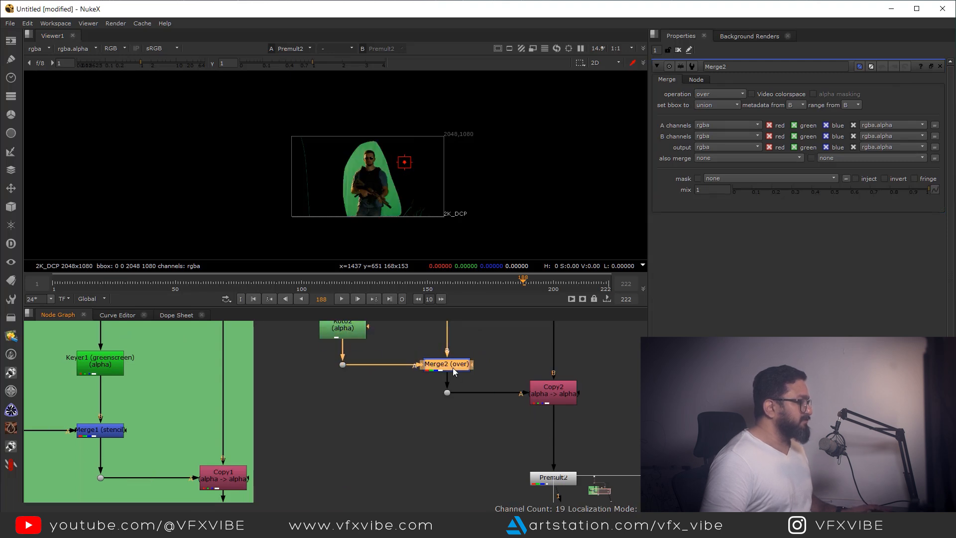
pyautogui.press('1')
pyautogui.click(720, 94)
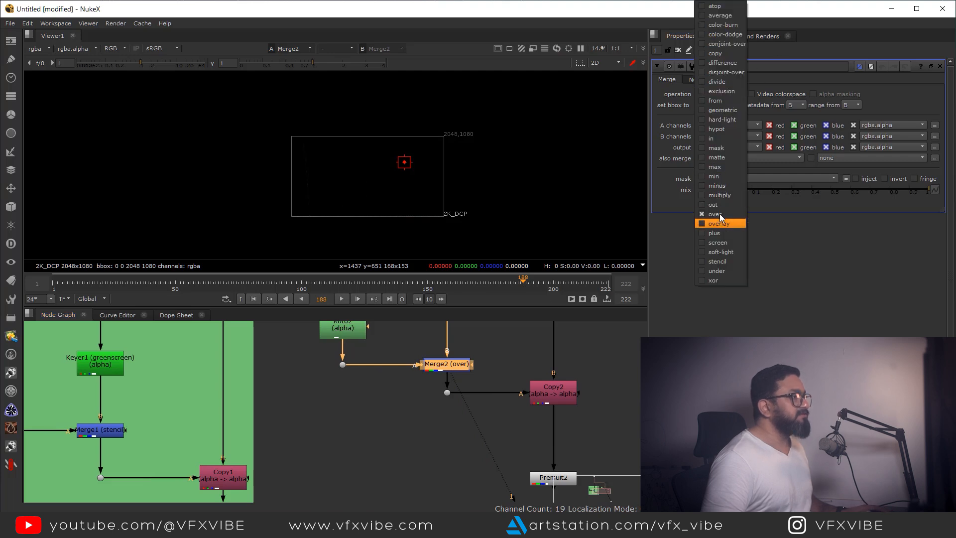
pyautogui.click(716, 148)
# View the Keylight branch's Premult result and inspect the edges around the man's head, shoulders and arms.
pyautogui.moveTo(562, 455); pyautogui.dragTo(480, 394)
pyautogui.scroll(-2, 481, 394)
pyautogui.click(474, 409)
pyautogui.press('1')
pyautogui.scroll(5, 386, 188)
pyautogui.scroll(5, 427, 215)
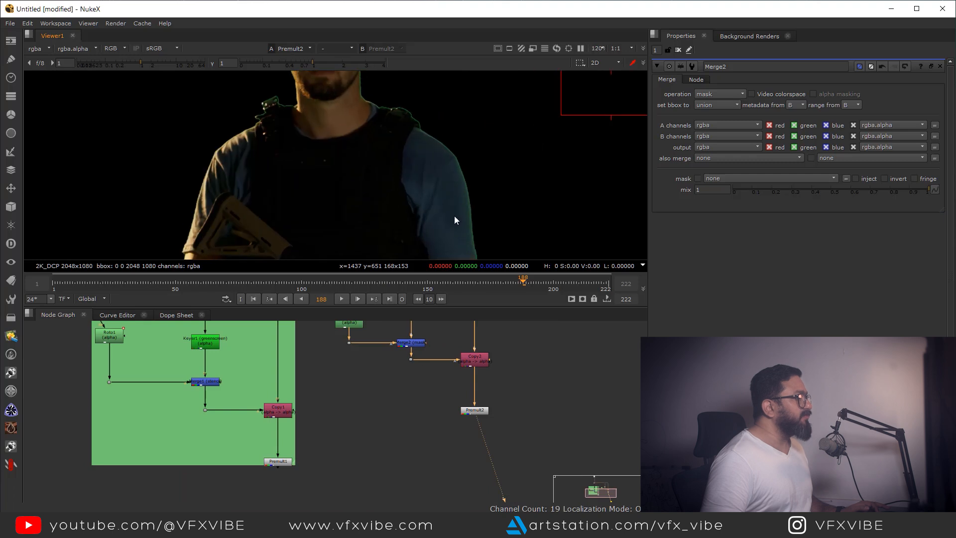
pyautogui.scroll(-6, 413, 193)
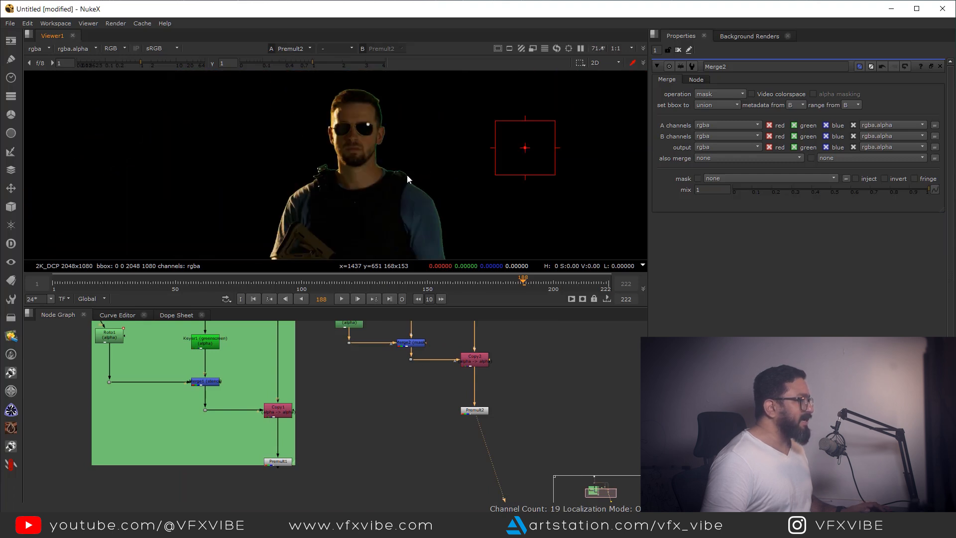
pyautogui.scroll(3, 450, 196)
pyautogui.scroll(-4, 440, 192)
pyautogui.scroll(-4, 433, 427)
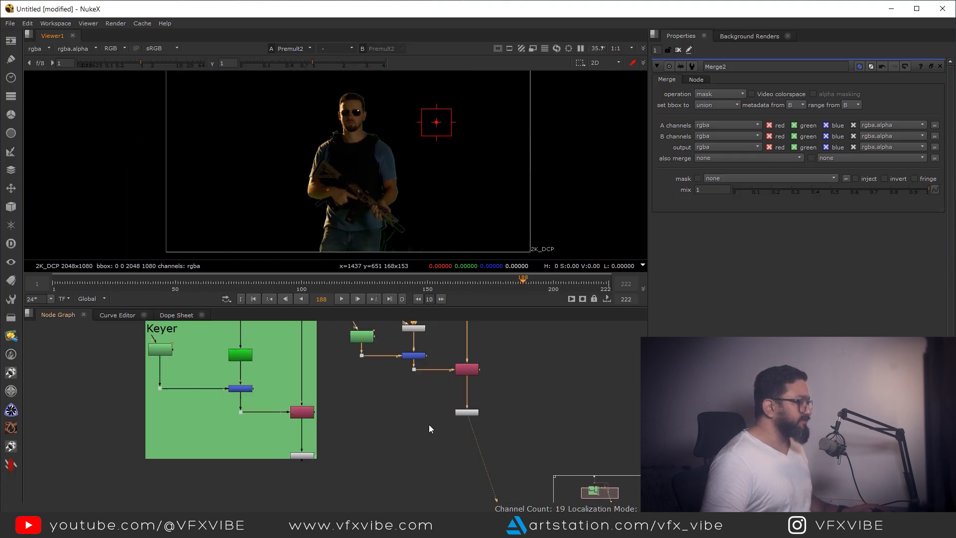
# Enclose the Keylight branch's nodes in a backdrop labelled "Keylight".
pyautogui.moveTo(377, 433); pyautogui.dragTo(493, 347)
pyautogui.moveTo(449, 382); pyautogui.dragTo(451, 401)
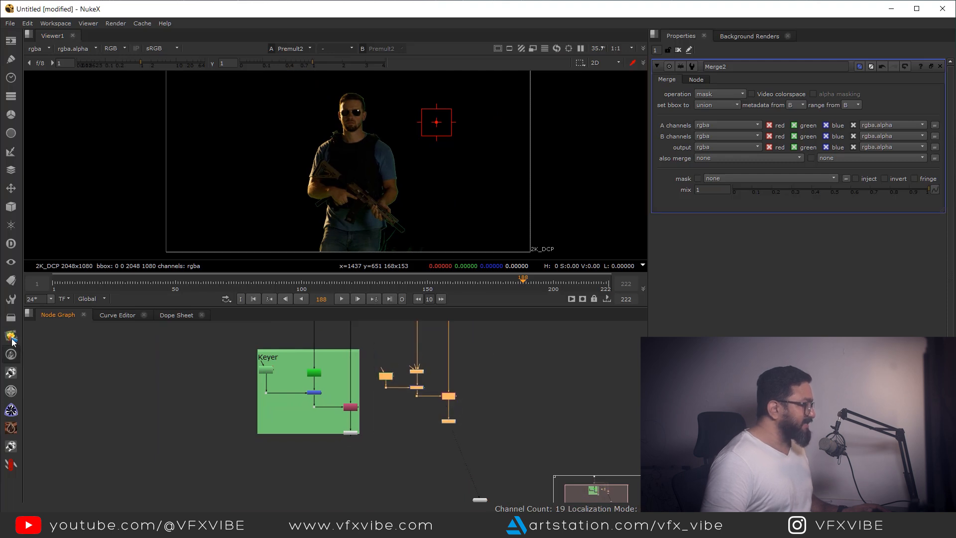
pyautogui.click(10, 319)
pyautogui.click(51, 345)
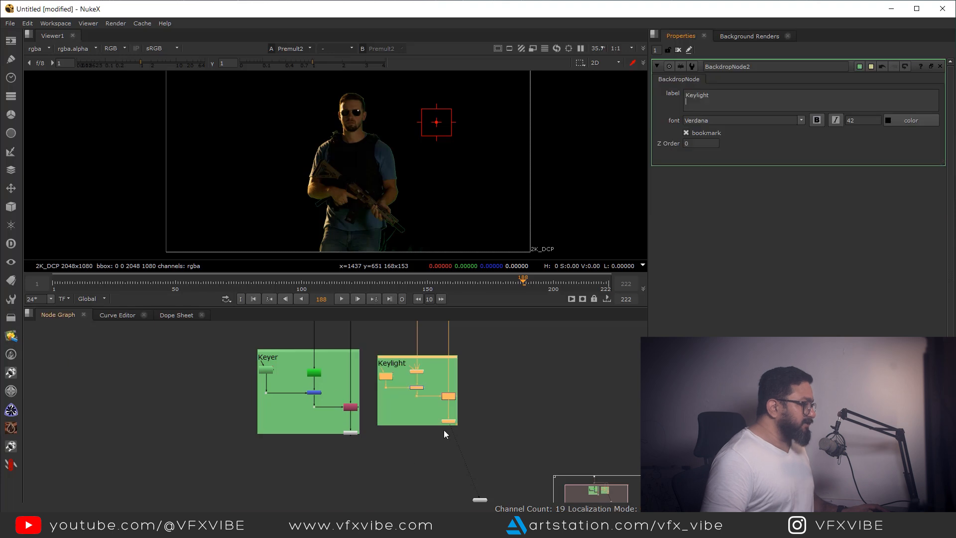
# Add a Primatte node in the empty area beside the Keylight backdrop.
pyautogui.moveTo(473, 421); pyautogui.dragTo(509, 389)
pyautogui.click(481, 393)
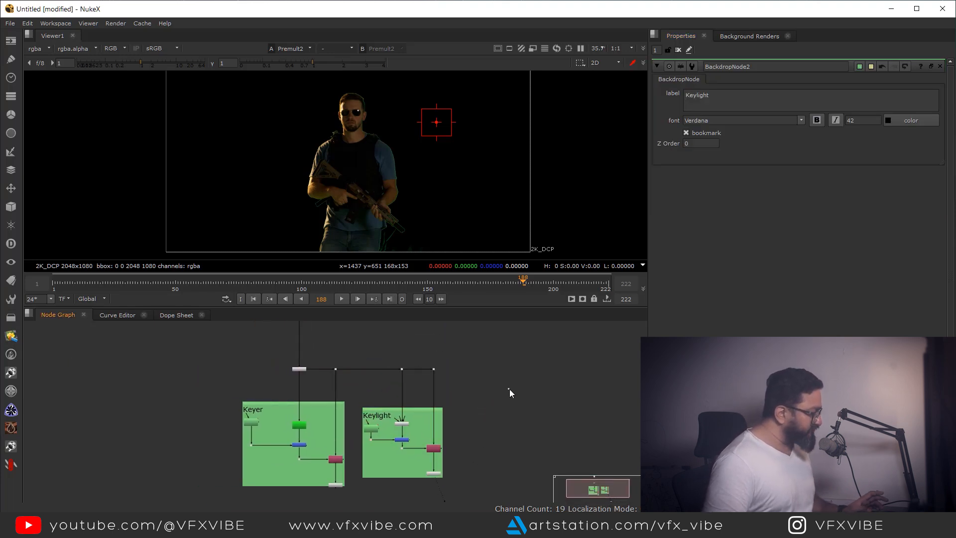
pyautogui.press('Tab')
pyautogui.write('primatte')
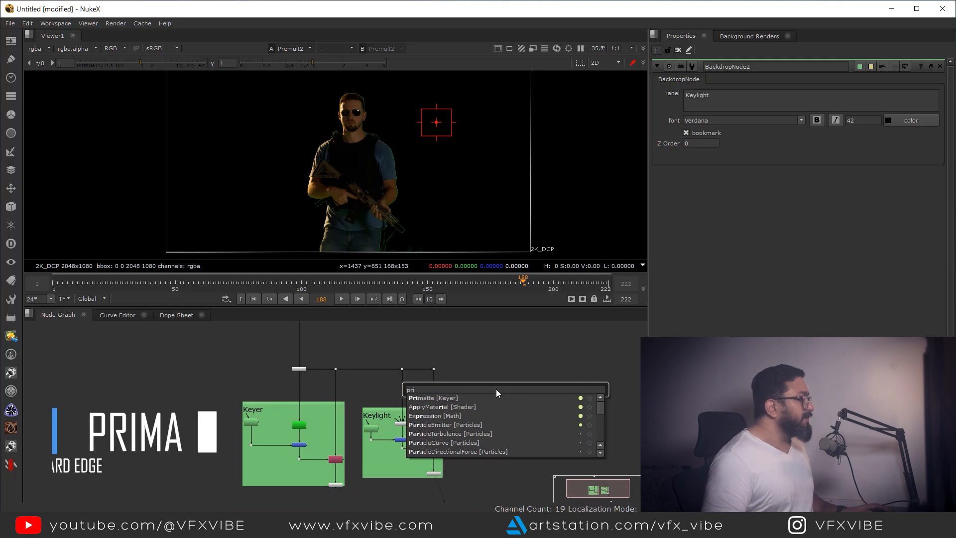
pyautogui.press('Return')
pyautogui.scroll(5, 406, 394)
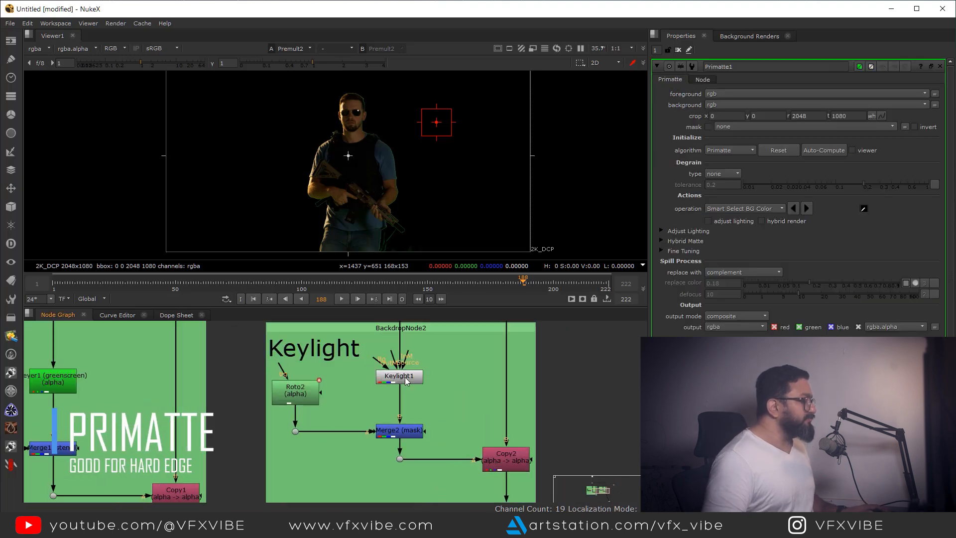
pyautogui.moveTo(406, 381); pyautogui.dragTo(405, 377)
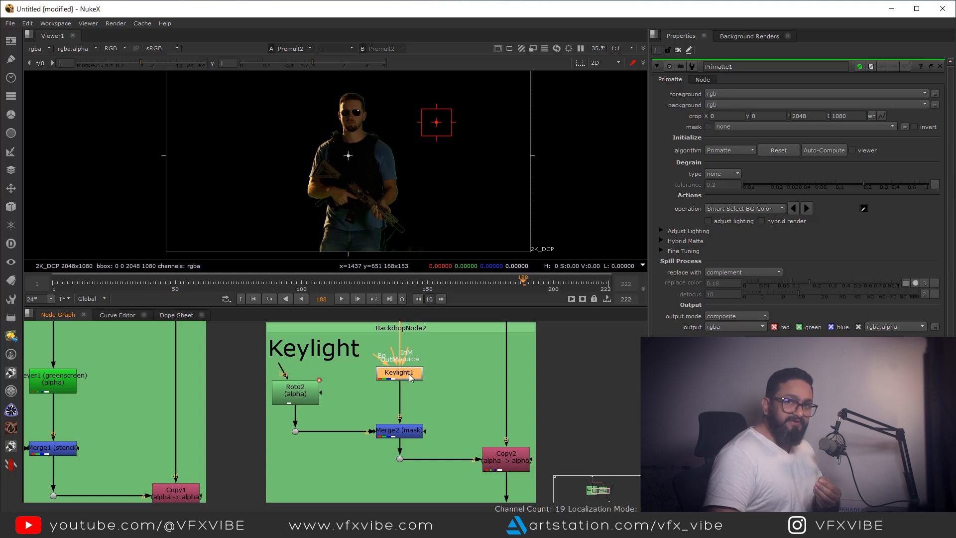
pyautogui.scroll(-5, 288, 415)
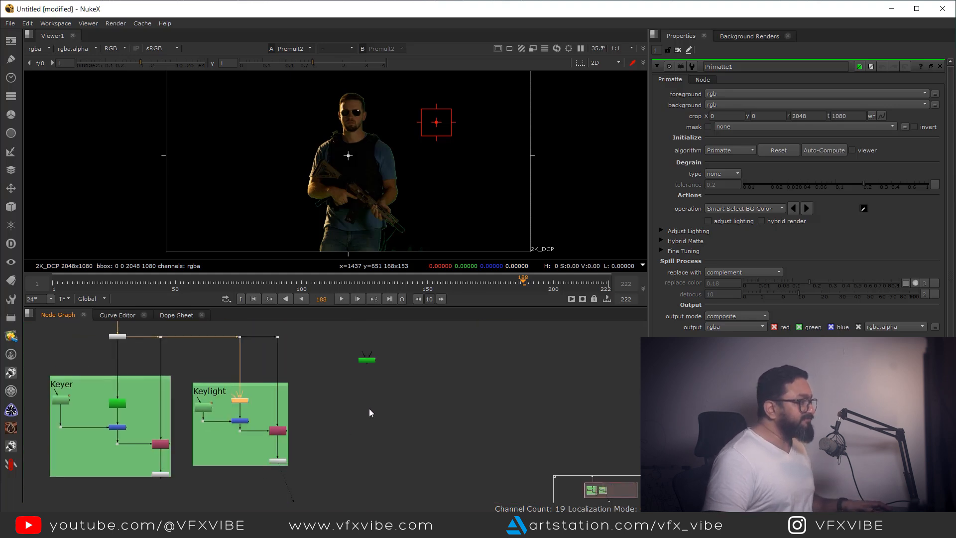
# Connect the Primatte's fg input to the source pipe above the backdrops, with a dot to straighten the line.
pyautogui.scroll(5, 401, 414)
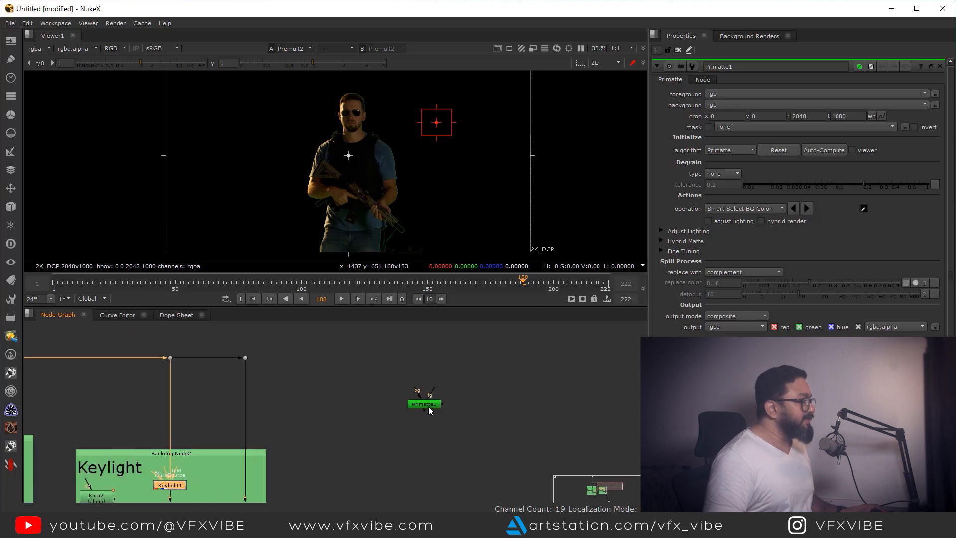
pyautogui.moveTo(441, 421); pyautogui.dragTo(168, 329)
pyautogui.scroll(-3, 246, 408)
pyautogui.moveTo(300, 402); pyautogui.dragTo(284, 447)
pyautogui.moveTo(242, 404); pyautogui.dragTo(282, 362)
pyautogui.moveTo(302, 438); pyautogui.dragTo(363, 385)
pyautogui.scroll(4, 339, 394)
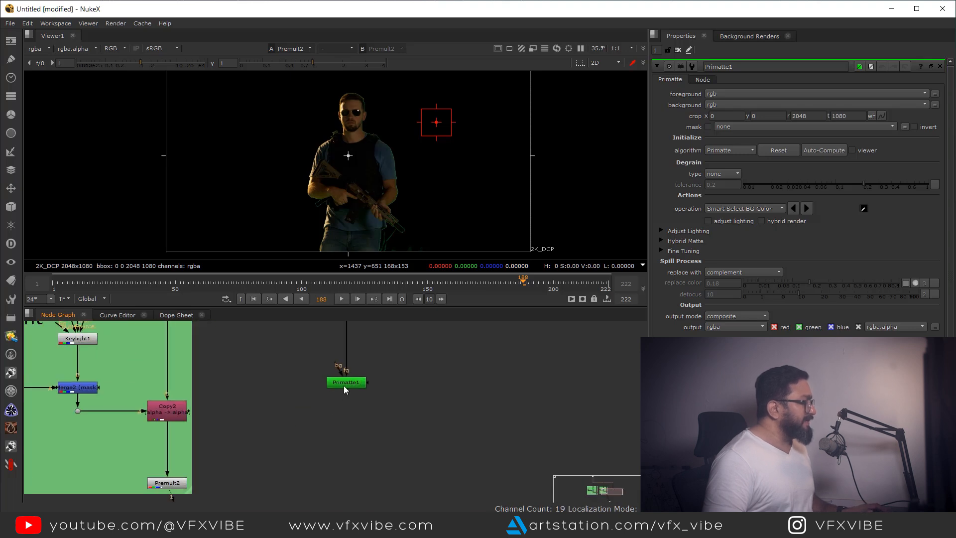
# View the Primatte, sample the green backdrop beside the man with Smart Select BG Color, and display the alpha channel.
pyautogui.click(343, 385)
pyautogui.press('1')
pyautogui.click(355, 385)
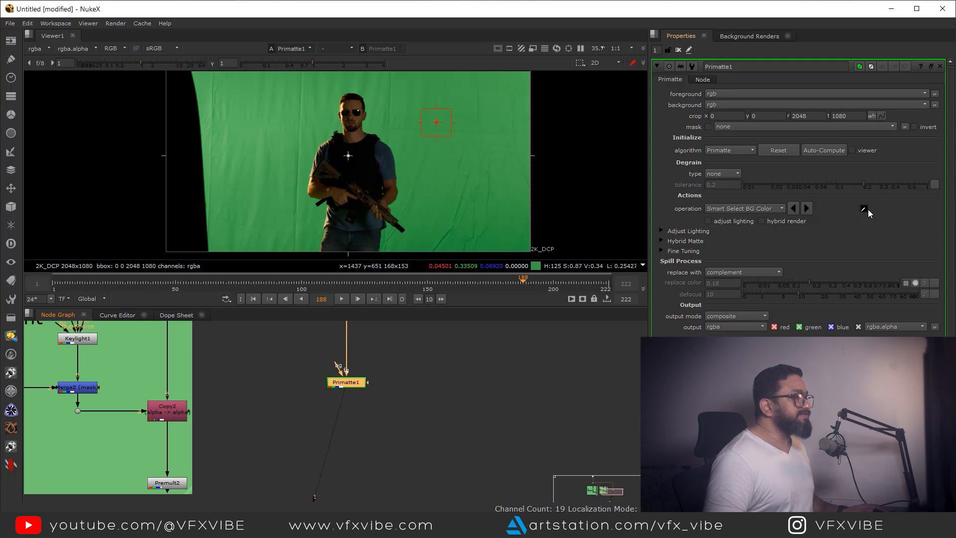
pyautogui.moveTo(445, 171); pyautogui.dragTo(452, 199)
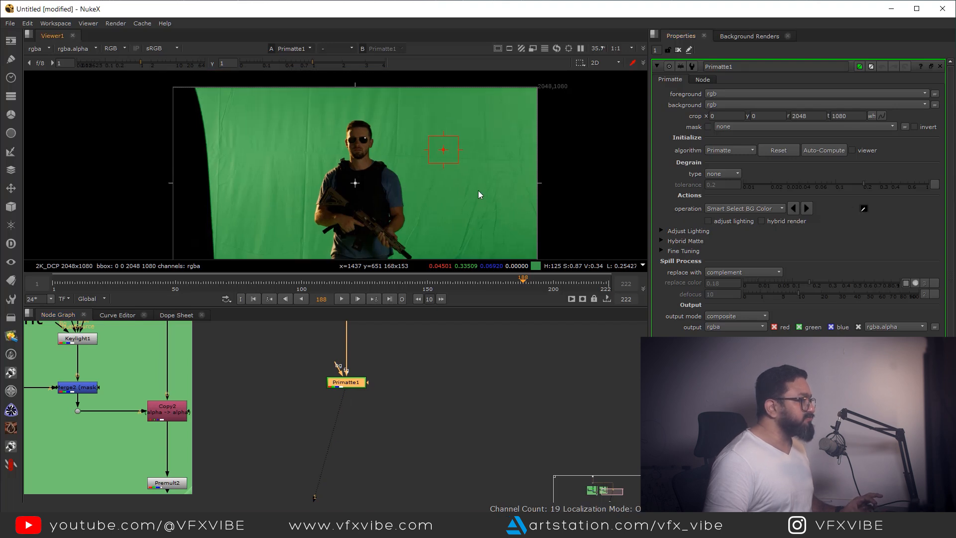
pyautogui.moveTo(472, 136); pyautogui.dragTo(491, 161)
pyautogui.moveTo(422, 204)
pyautogui.mouseDown()
pyautogui.moveTo(499, 177)
pyautogui.moveTo(491, 220)
pyautogui.moveTo(483, 225)
pyautogui.moveTo(477, 166)
pyautogui.mouseUp()
pyautogui.press('a')
pyautogui.moveTo(319, 195); pyautogui.dragTo(357, 243)
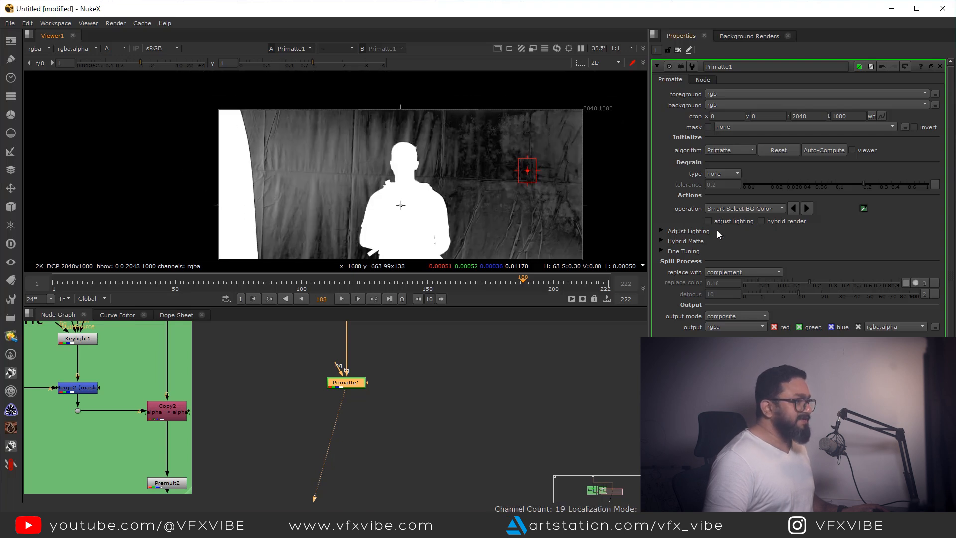
# Switch the Primatte operation to Clean BG Noise and sample the remaining grey backdrop areas on both sides of the man.
pyautogui.click(781, 207)
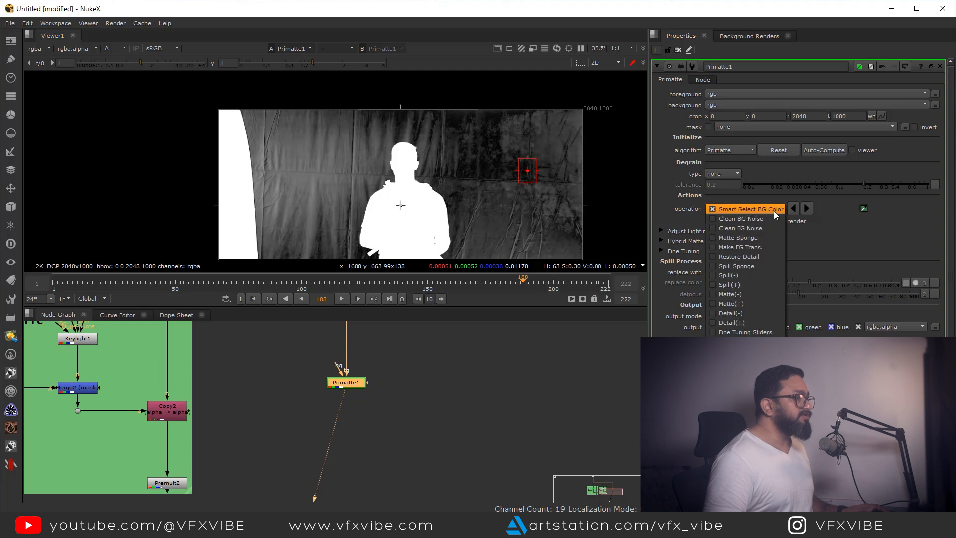
pyautogui.click(748, 222)
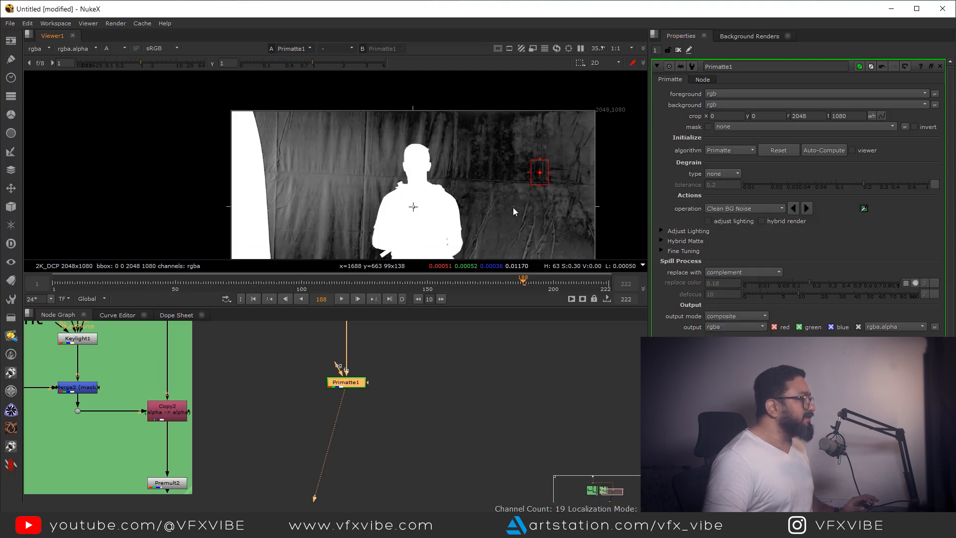
pyautogui.moveTo(513, 208); pyautogui.dragTo(533, 188)
pyautogui.moveTo(325, 121); pyautogui.dragTo(337, 136)
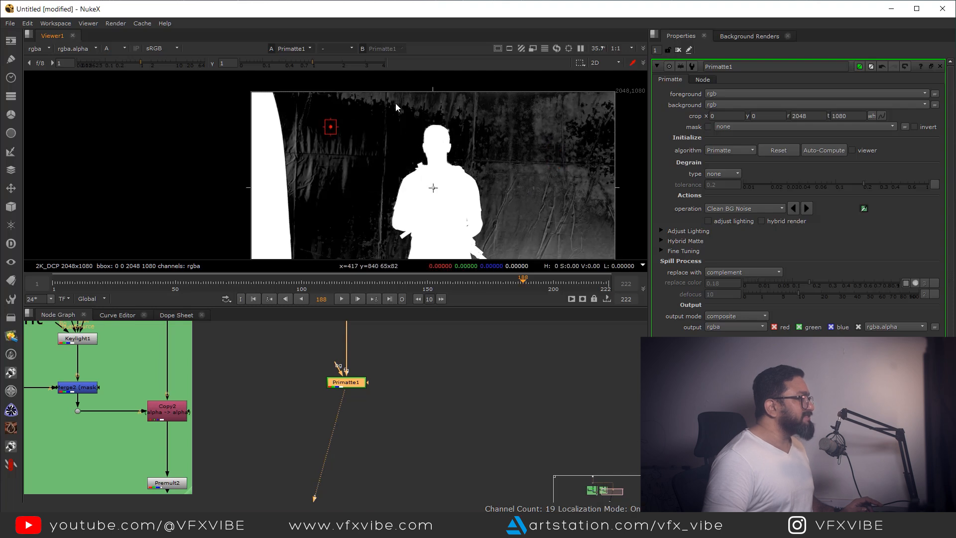
pyautogui.moveTo(395, 100); pyautogui.dragTo(403, 107)
pyautogui.moveTo(519, 192)
pyautogui.mouseDown()
pyautogui.moveTo(539, 208)
pyautogui.moveTo(559, 141)
pyautogui.mouseUp()
pyautogui.moveTo(548, 227); pyautogui.dragTo(527, 207)
pyautogui.moveTo(582, 145); pyautogui.dragTo(596, 175)
pyautogui.moveTo(532, 109); pyautogui.dragTo(546, 145)
pyautogui.moveTo(305, 106); pyautogui.dragTo(348, 114)
# Lower the viewer gamma to 0.065 and inspect the Primatte matte for holes around the man's torso and head.
pyautogui.moveTo(309, 60); pyautogui.dragTo(285, 67)
pyautogui.scroll(4, 419, 151)
pyautogui.scroll(-3, 419, 151)
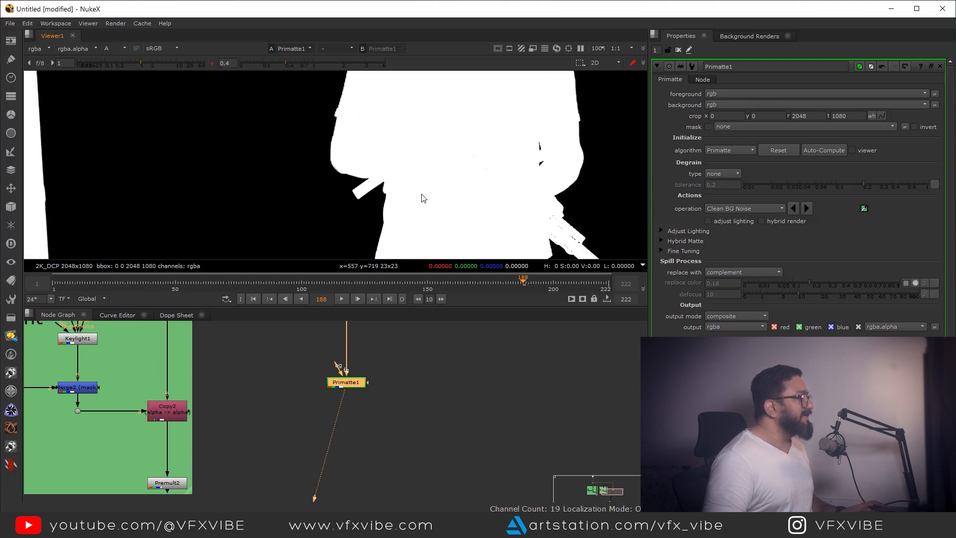
pyautogui.moveTo(286, 63); pyautogui.dragTo(257, 65)
pyautogui.moveTo(454, 223)
pyautogui.mouseDown()
pyautogui.moveTo(448, 143)
pyautogui.moveTo(456, 241)
pyautogui.mouseUp()
pyautogui.moveTo(461, 121); pyautogui.dragTo(467, 152)
pyautogui.scroll(7, 467, 154)
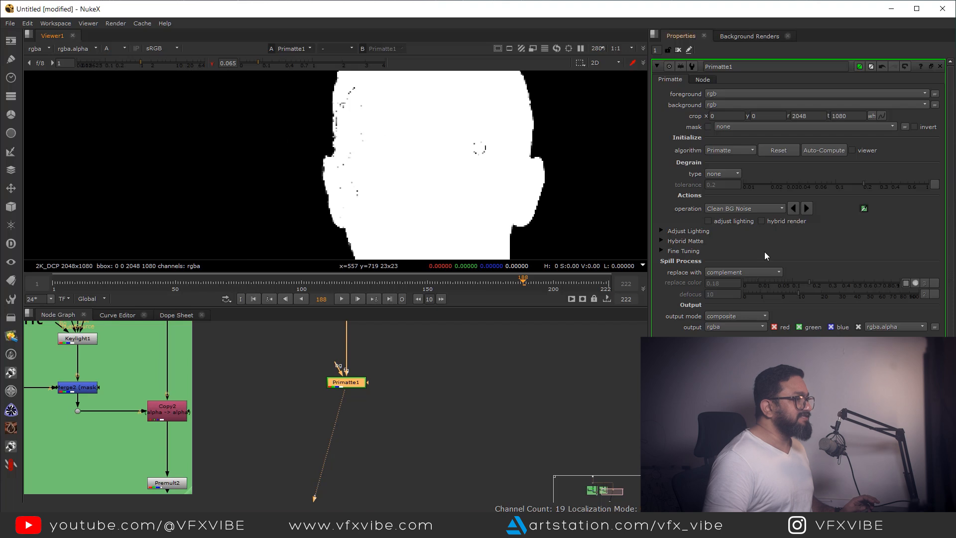
# Switch the Primatte operation to Clean FG Noise, sample the dark specks on the man's head, and restore the normal gamma and colour display.
pyautogui.click(778, 207)
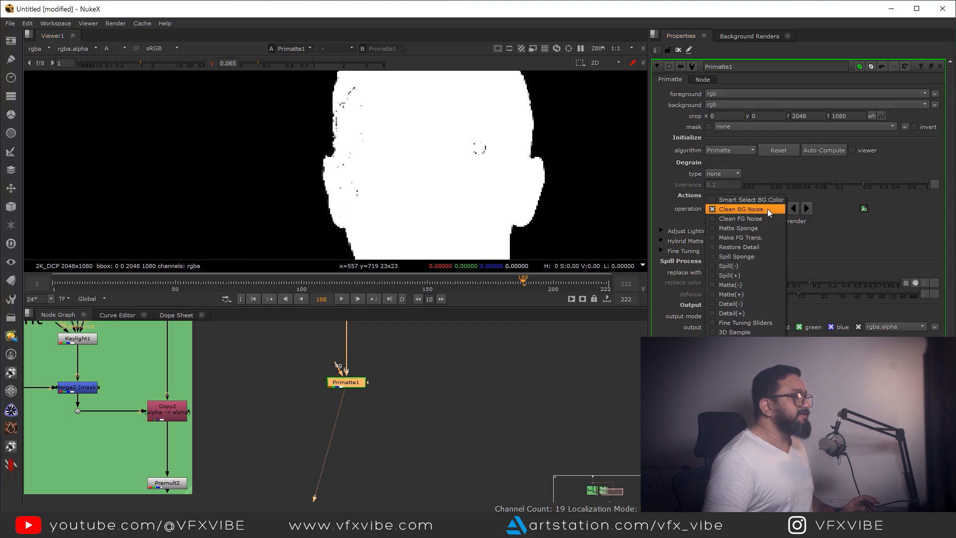
pyautogui.click(739, 219)
pyautogui.moveTo(467, 139); pyautogui.dragTo(487, 154)
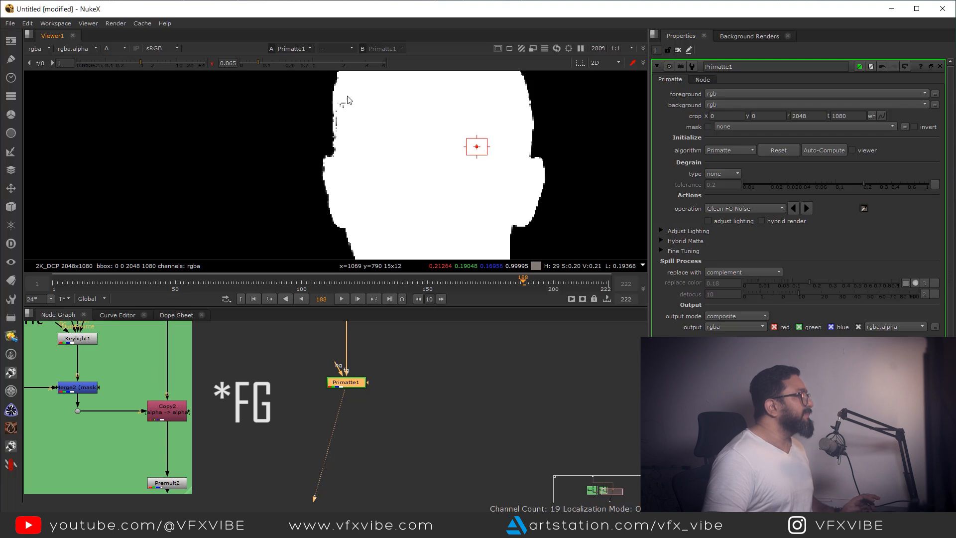
pyautogui.moveTo(342, 99); pyautogui.dragTo(354, 107)
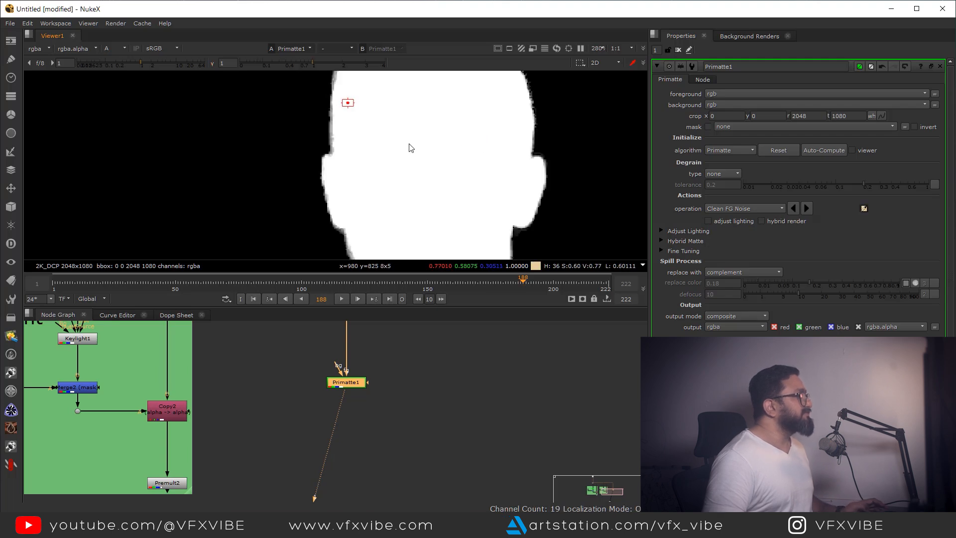
pyautogui.scroll(-10, 427, 185)
pyautogui.press('a')
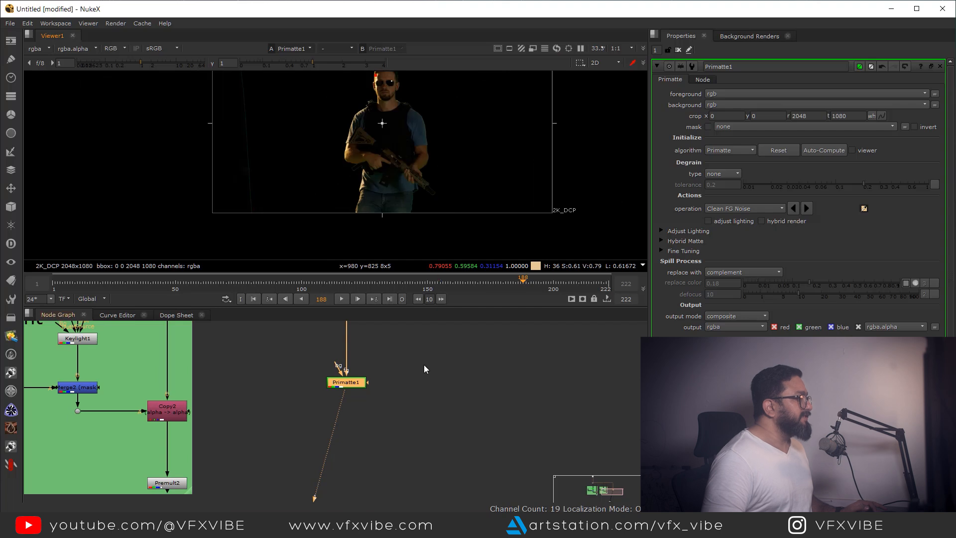
# Add a Copy node with A fed by the Primatte and B by the source pipe, using dots to straighten the lines.
pyautogui.scroll(-4, 384, 415)
pyautogui.click(450, 437)
pyautogui.press('k')
pyautogui.scroll(3, 458, 437)
pyautogui.moveTo(434, 427); pyautogui.dragTo(393, 414)
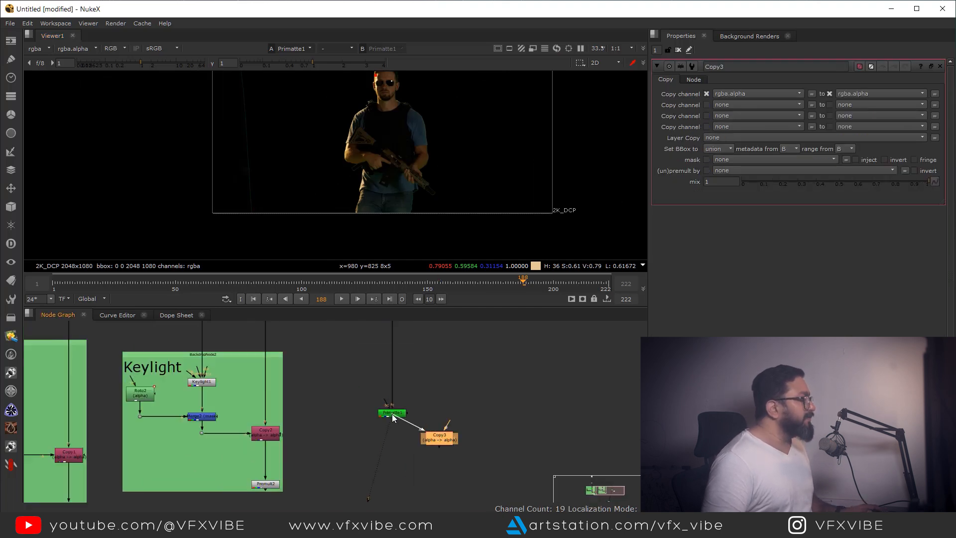
pyautogui.scroll(-3, 450, 431)
pyautogui.moveTo(416, 335); pyautogui.dragTo(415, 336)
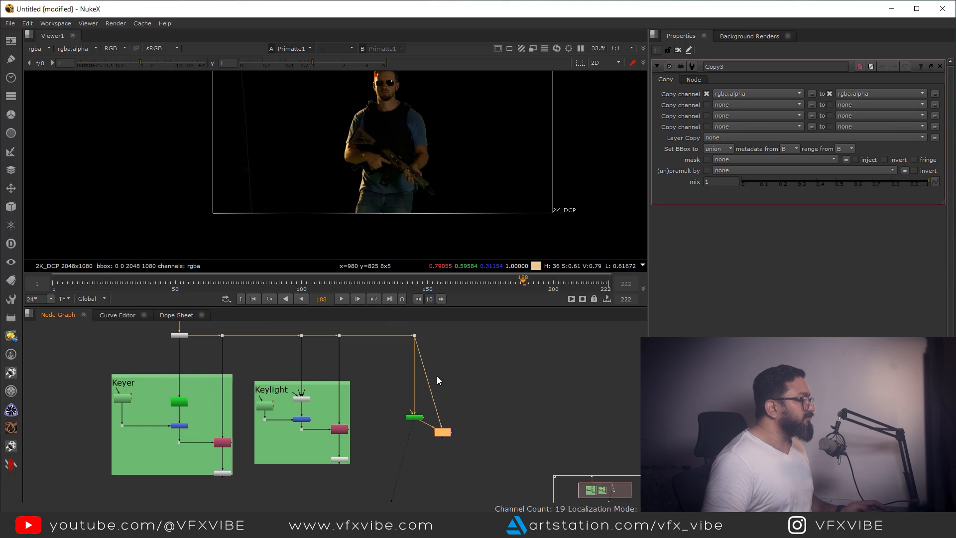
pyautogui.keyDown('ctrl'); pyautogui.click(428, 382); pyautogui.keyUp('ctrl')
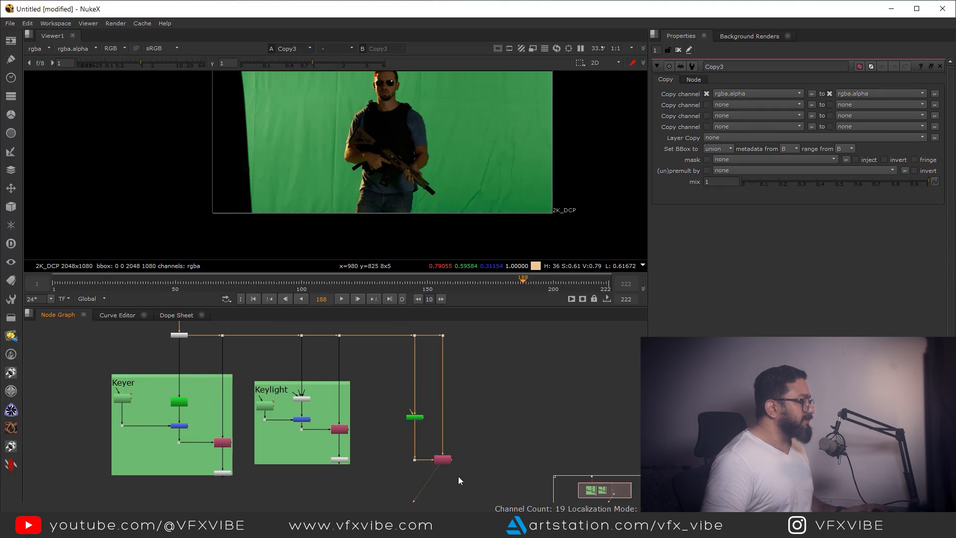
# Add a Premult node below the Primatte branch's Copy node and view its result.
pyautogui.moveTo(458, 476); pyautogui.dragTo(455, 446)
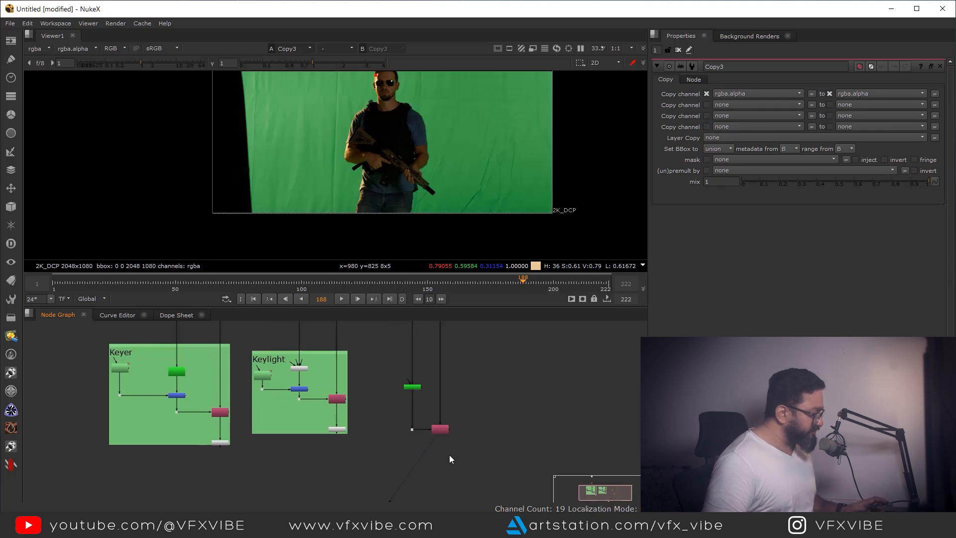
pyautogui.press('Tab')
pyautogui.write('pre')
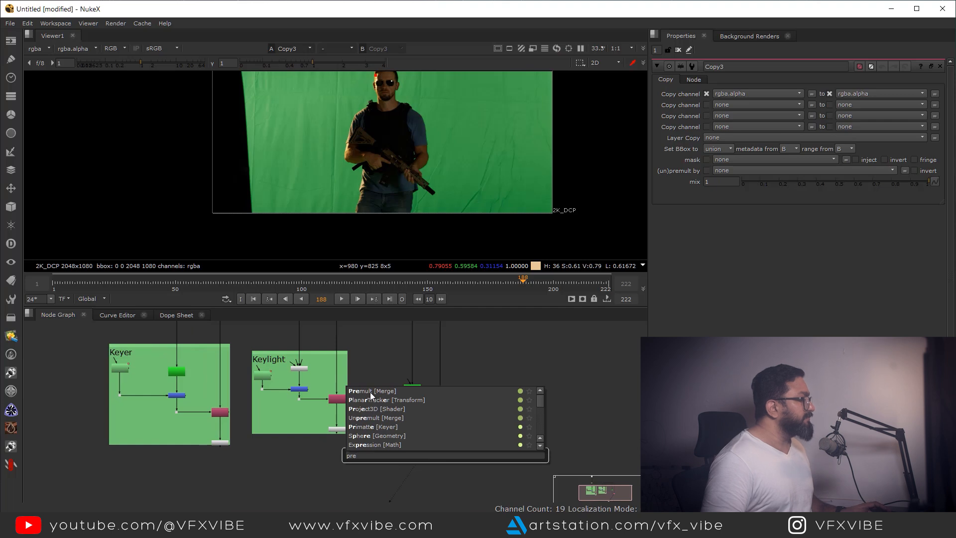
pyautogui.click(369, 392)
pyautogui.scroll(2, 440, 447)
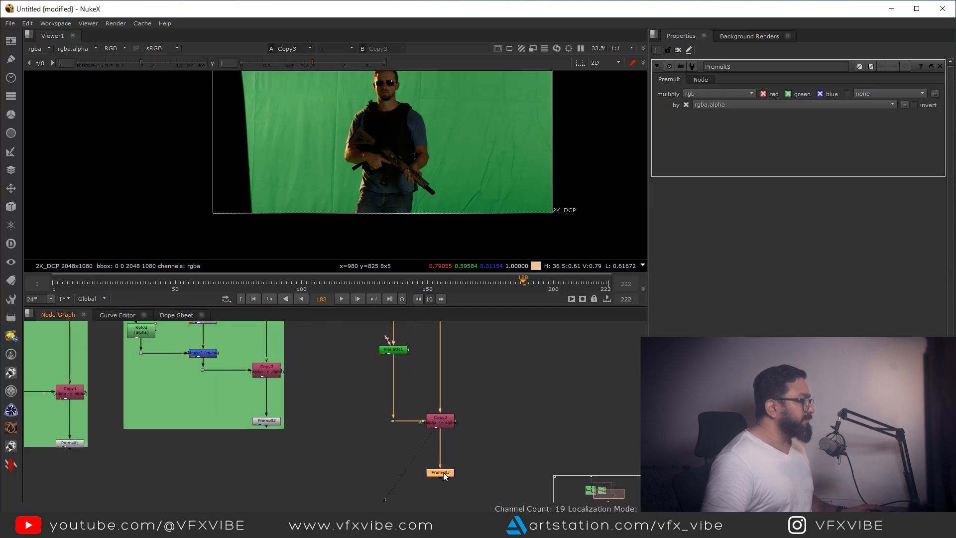
pyautogui.press('1')
# Duplicate the Keylight branch's Roto and mask Merge, and insert them between the Primatte and its Copy node.
pyautogui.moveTo(183, 374); pyautogui.dragTo(246, 423)
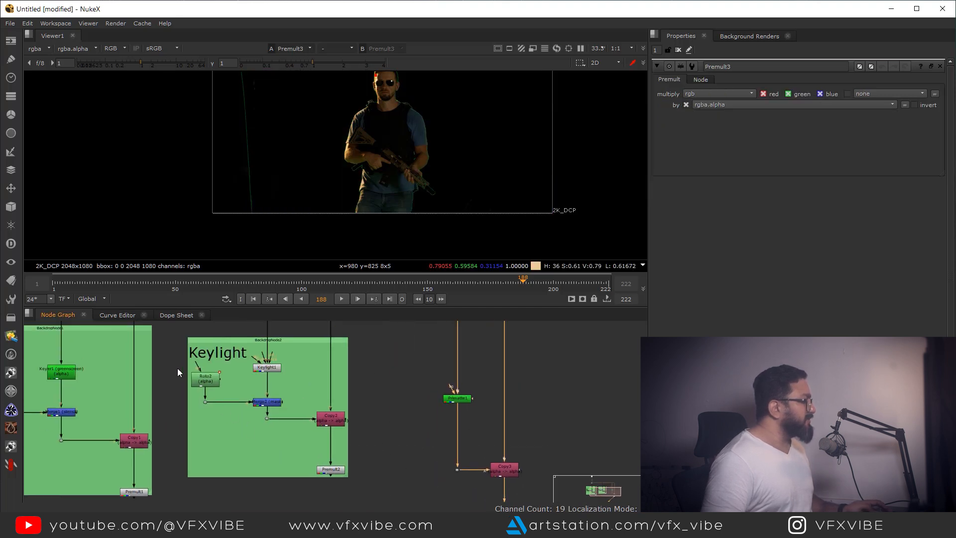
pyautogui.moveTo(177, 369); pyautogui.dragTo(225, 413)
pyautogui.moveTo(182, 365); pyautogui.dragTo(279, 410)
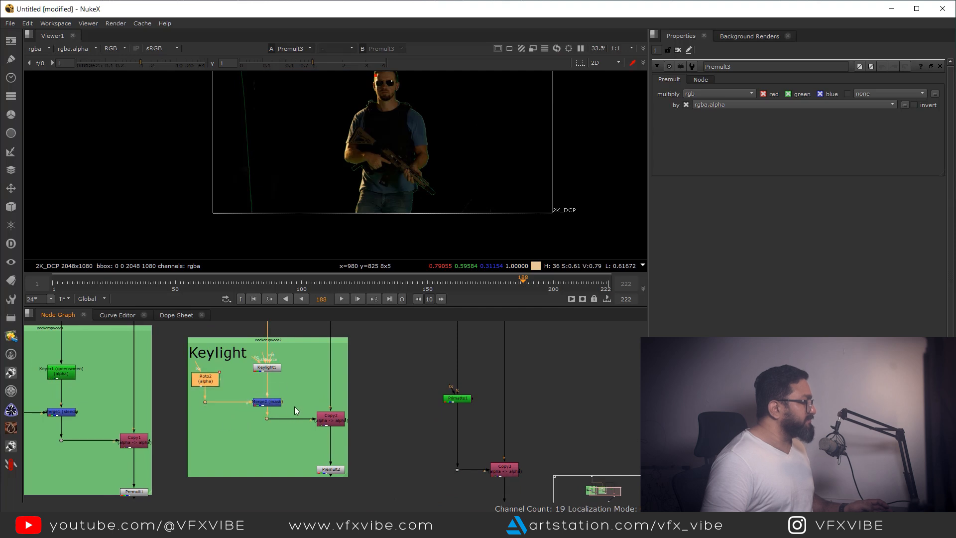
pyautogui.click(417, 420)
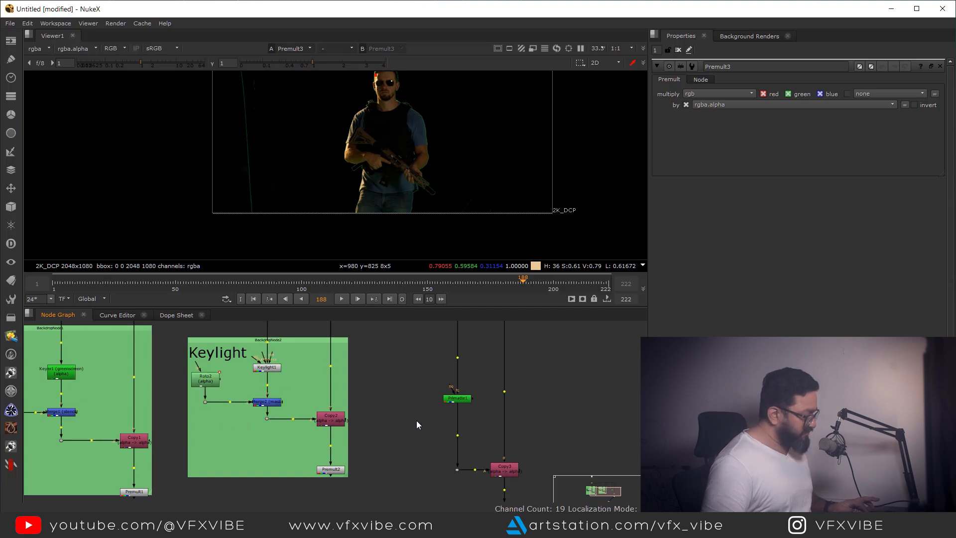
pyautogui.hotkey('ctrl', 'v')
pyautogui.scroll(2, 417, 420)
pyautogui.click(502, 440)
pyautogui.moveTo(481, 453); pyautogui.dragTo(474, 452)
pyautogui.scroll(-3, 479, 419)
pyautogui.moveTo(479, 419); pyautogui.dragTo(471, 404)
pyautogui.moveTo(521, 494); pyautogui.dragTo(434, 446)
pyautogui.click(434, 446)
# Inspect the premultiplied Primatte result up close in both the alpha and colour channels.
pyautogui.moveTo(403, 100); pyautogui.dragTo(460, 99)
pyautogui.press('a')
pyautogui.scroll(5, 437, 180)
pyautogui.press('a')
pyautogui.scroll(-1, 460, 99)
pyautogui.scroll(-6, 491, 150)
pyautogui.moveTo(479, 204); pyautogui.dragTo(450, 185)
pyautogui.scroll(1, 461, 140)
pyautogui.scroll(-3, 505, 406)
# Enclose the Primatte branch nodes in a green backdrop labelled Primatte with font size 42.
pyautogui.moveTo(510, 415); pyautogui.dragTo(477, 430)
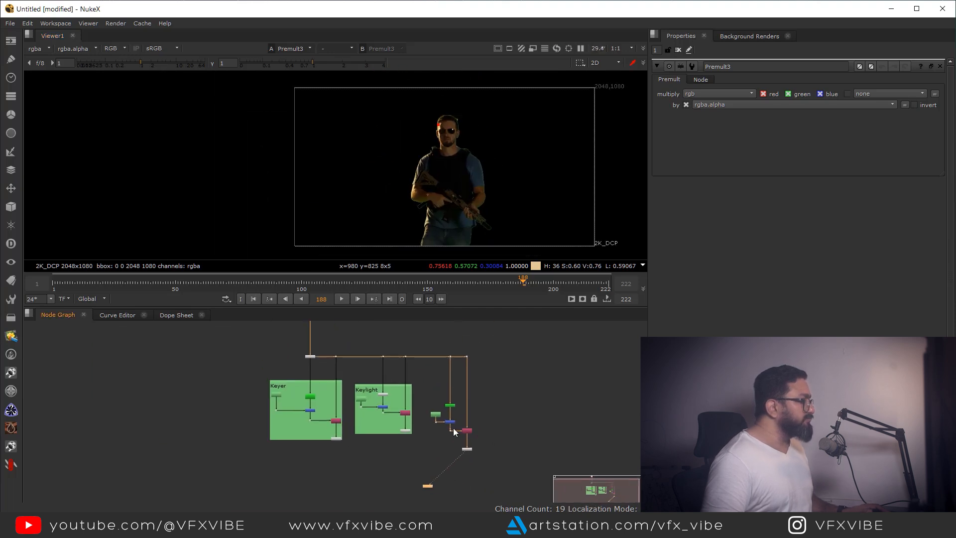
pyautogui.scroll(3, 453, 428)
pyautogui.moveTo(393, 356); pyautogui.dragTo(512, 481)
pyautogui.click(11, 371)
pyautogui.click(50, 356)
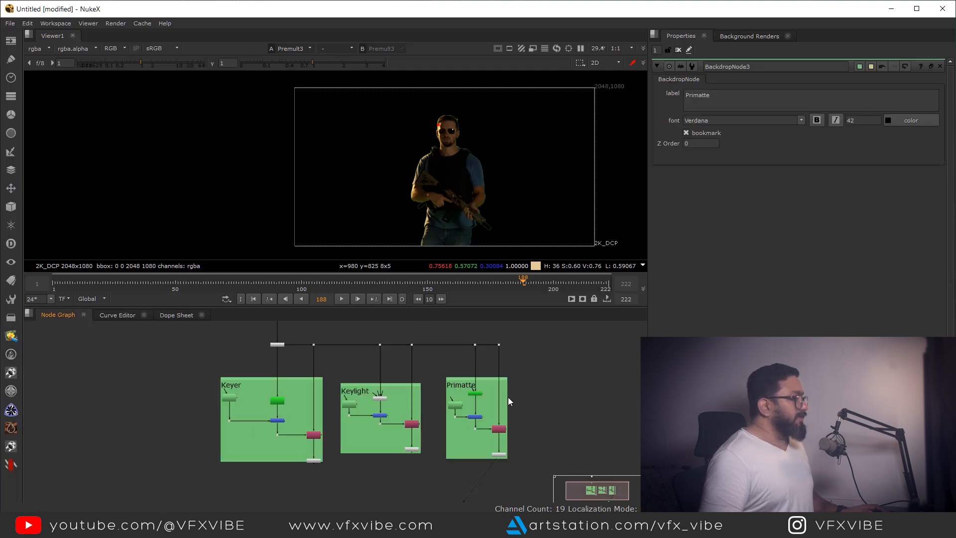
pyautogui.scroll(-3, 508, 396)
pyautogui.scroll(3, 474, 413)
# Add an IBKColour node beside the Primatte backdrop and connect it to the source pipe through an aligned dot.
pyautogui.moveTo(507, 396); pyautogui.dragTo(458, 426)
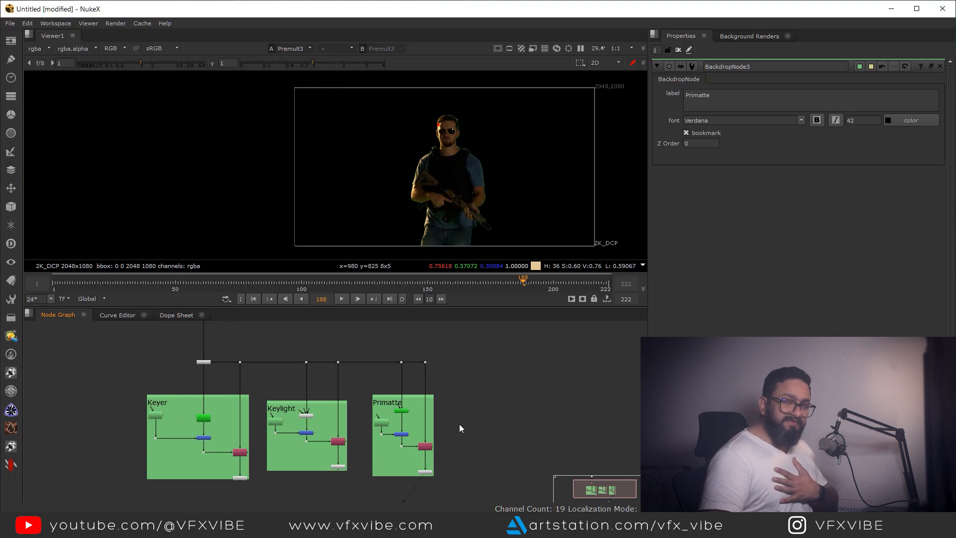
pyautogui.press('Tab')
pyautogui.write('ibk')
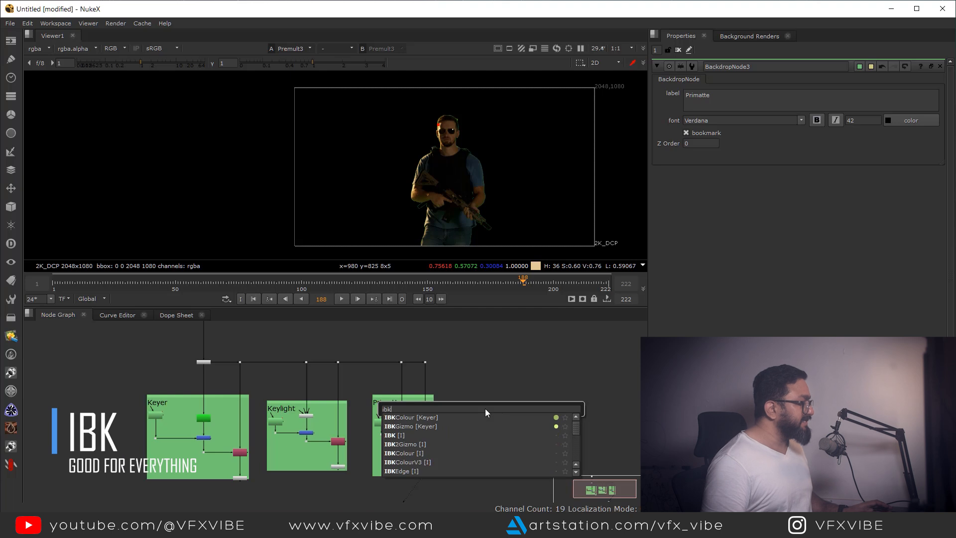
pyautogui.click(410, 417)
pyautogui.scroll(6, 476, 413)
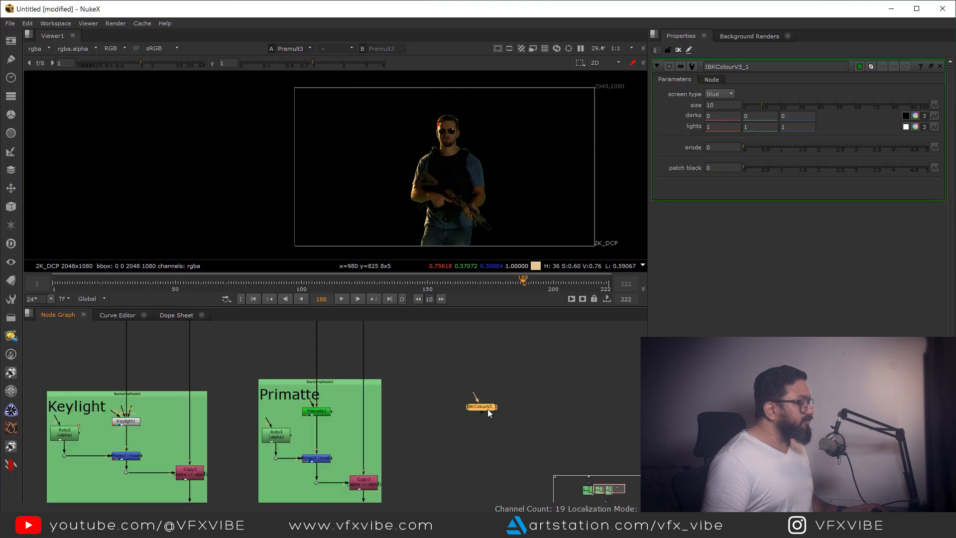
pyautogui.moveTo(487, 429); pyautogui.dragTo(343, 344)
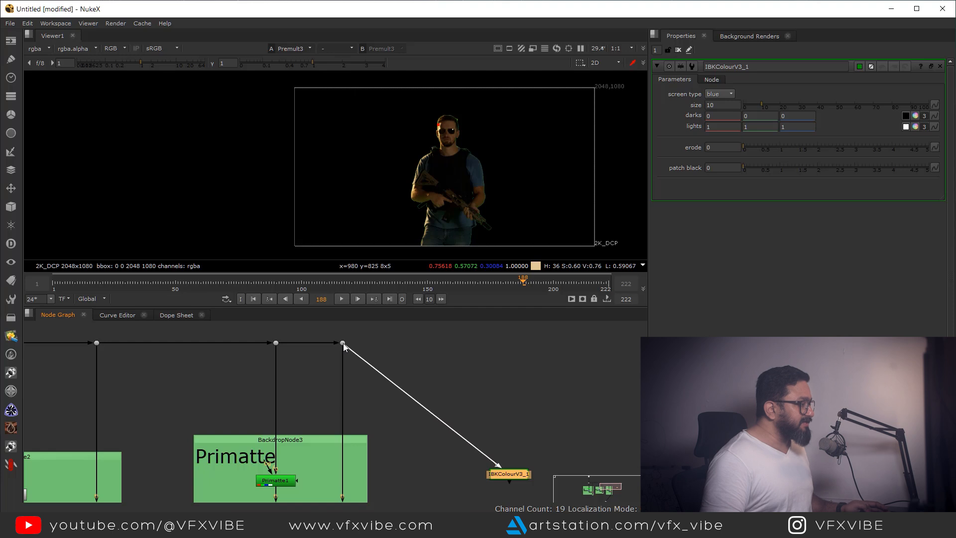
pyautogui.moveTo(423, 409); pyautogui.dragTo(509, 343)
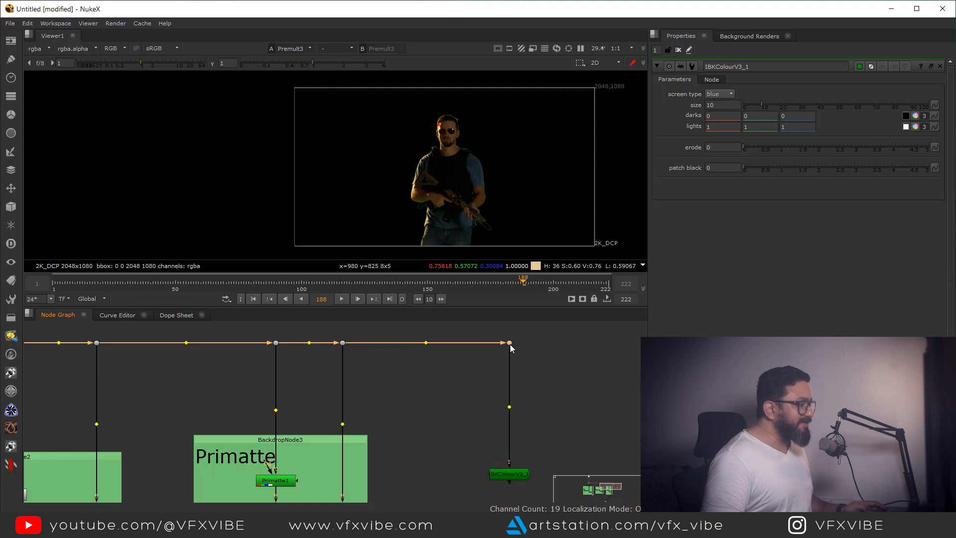
# View the IBKColour node and set its screen type to green.
pyautogui.moveTo(523, 476); pyautogui.dragTo(414, 446)
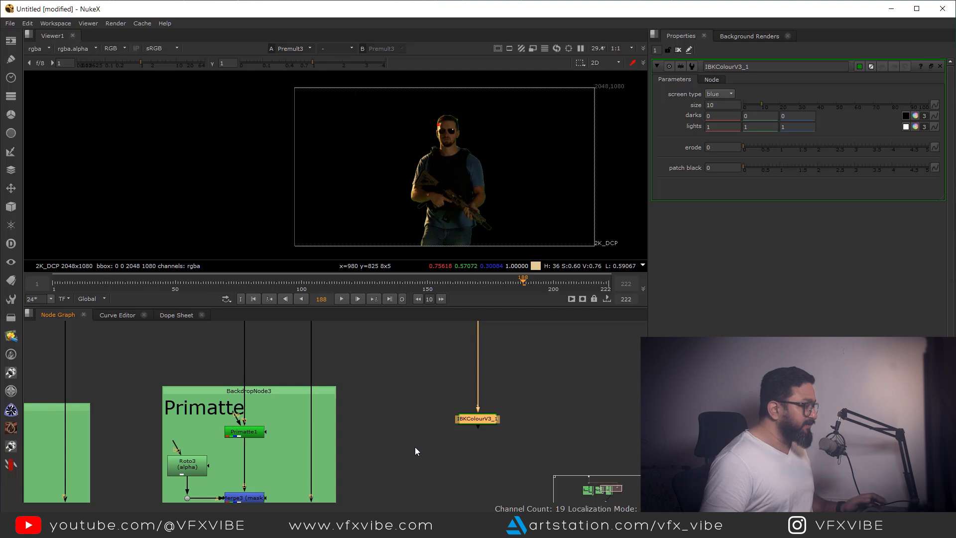
pyautogui.press('1')
pyautogui.click(479, 393)
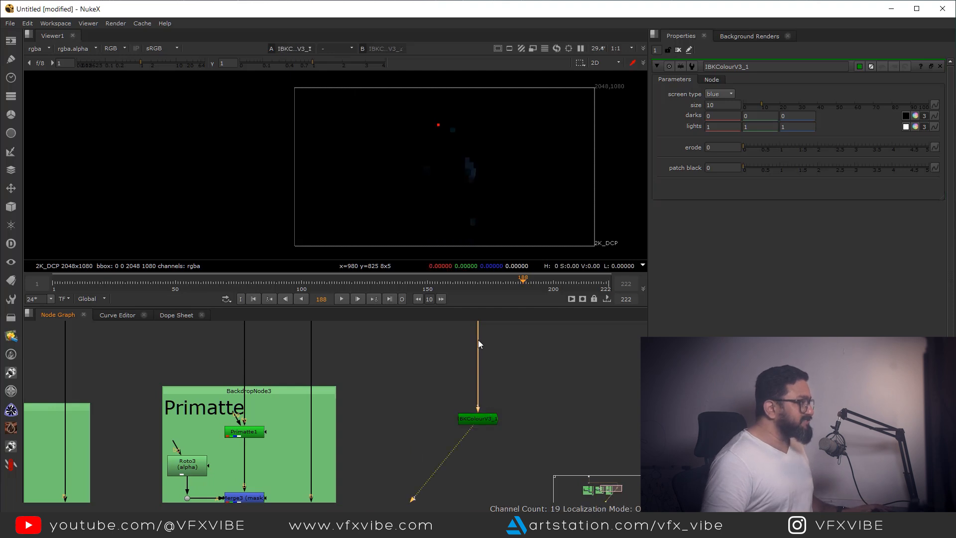
pyautogui.moveTo(460, 197); pyautogui.dragTo(455, 149)
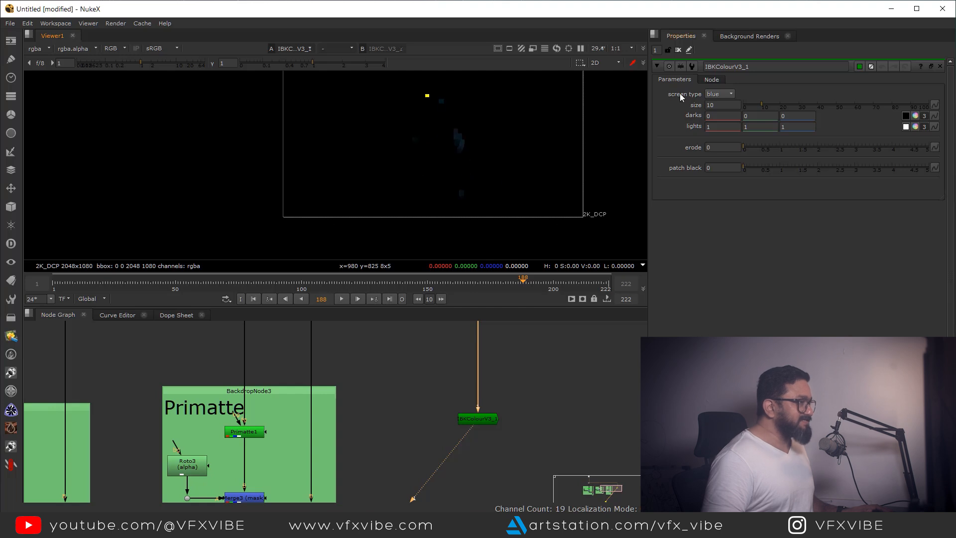
pyautogui.click(725, 86)
pyautogui.scroll(3, 437, 199)
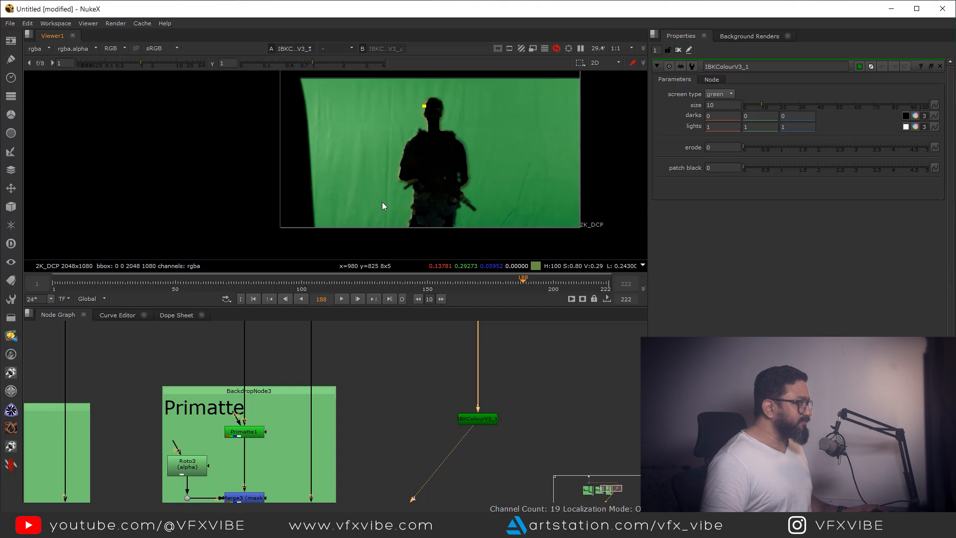
pyautogui.moveTo(401, 148); pyautogui.dragTo(426, 198)
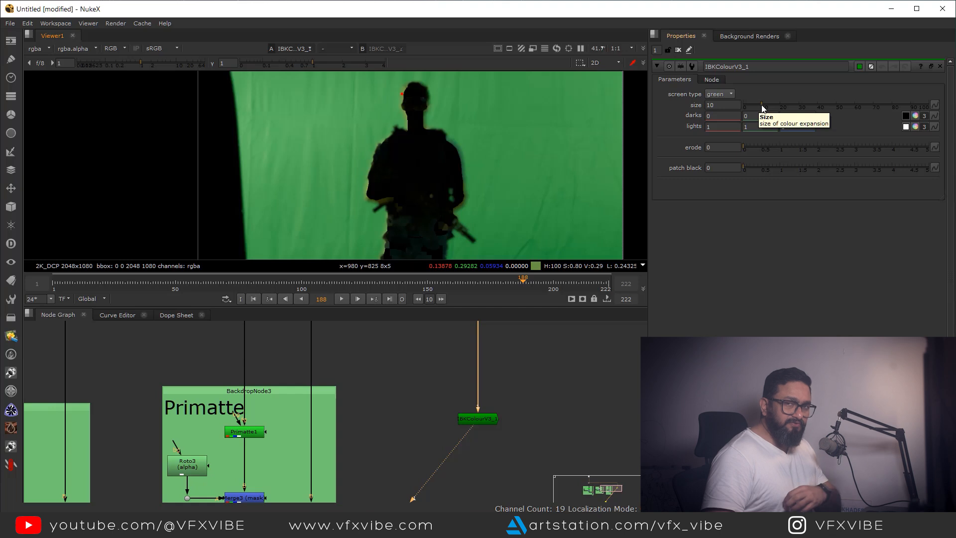
# Set the IBKColour size to 1, erode to 1.44 and the green darks value to -0.1.
pyautogui.moveTo(760, 105); pyautogui.dragTo(745, 104)
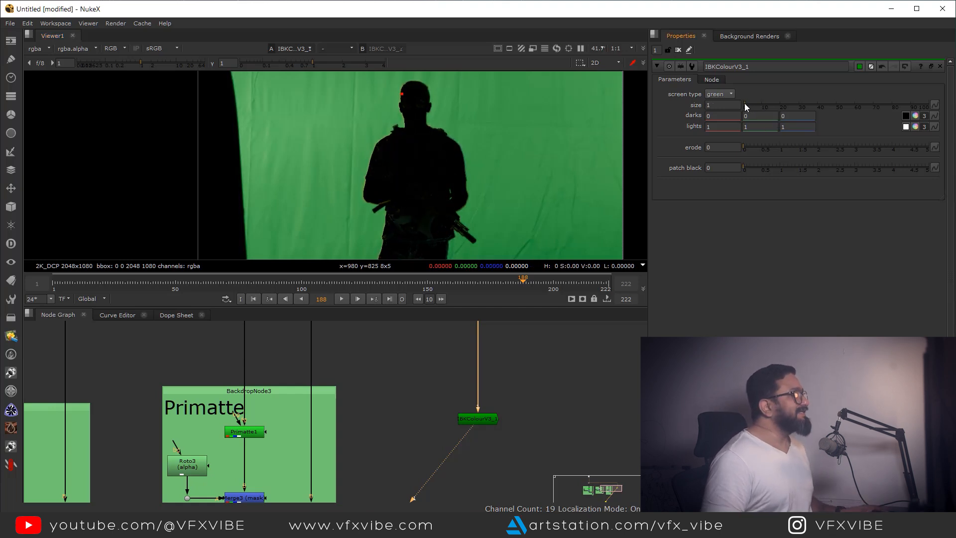
pyautogui.moveTo(782, 145); pyautogui.dragTo(796, 146)
pyautogui.moveTo(423, 210); pyautogui.dragTo(429, 118)
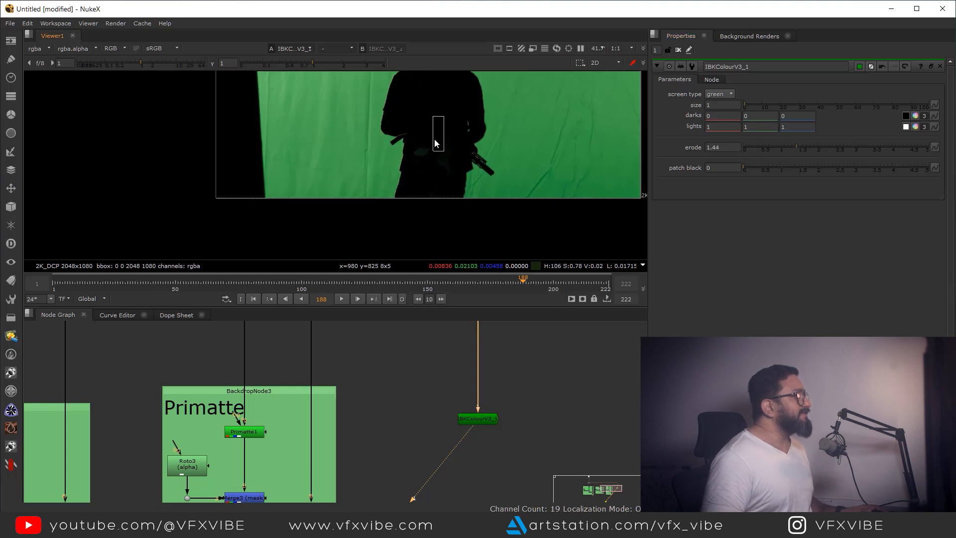
pyautogui.scroll(5, 433, 155)
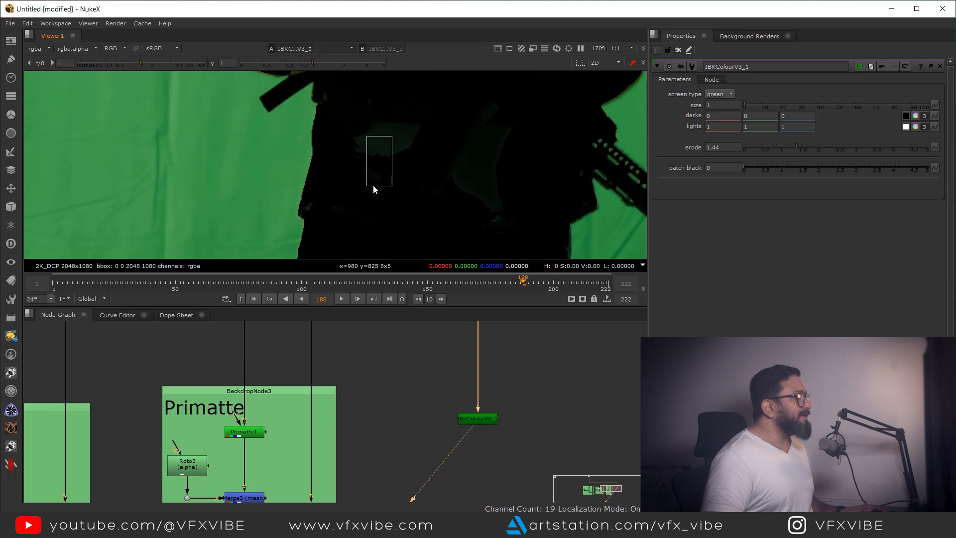
pyautogui.press('Return')
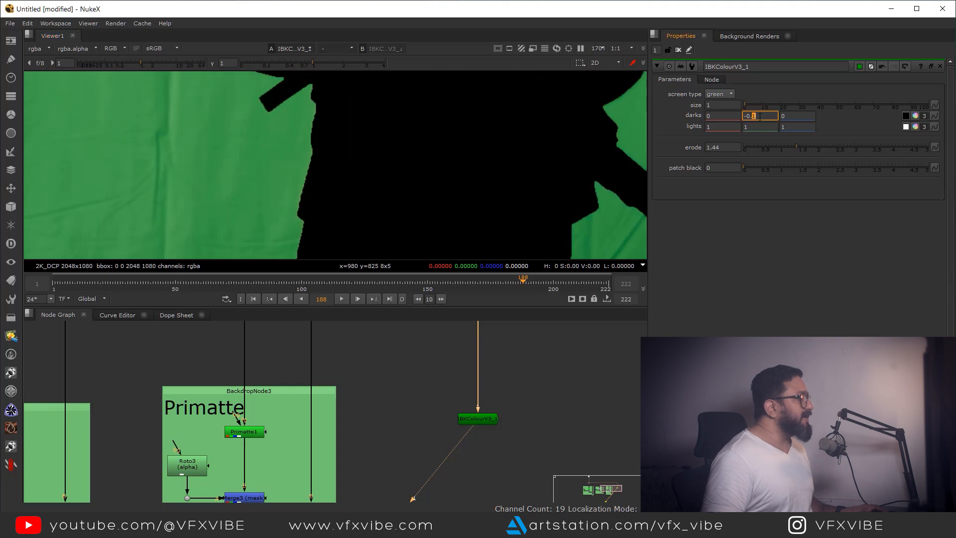
pyautogui.scroll(-5, 533, 171)
pyautogui.scroll(-3, 456, 195)
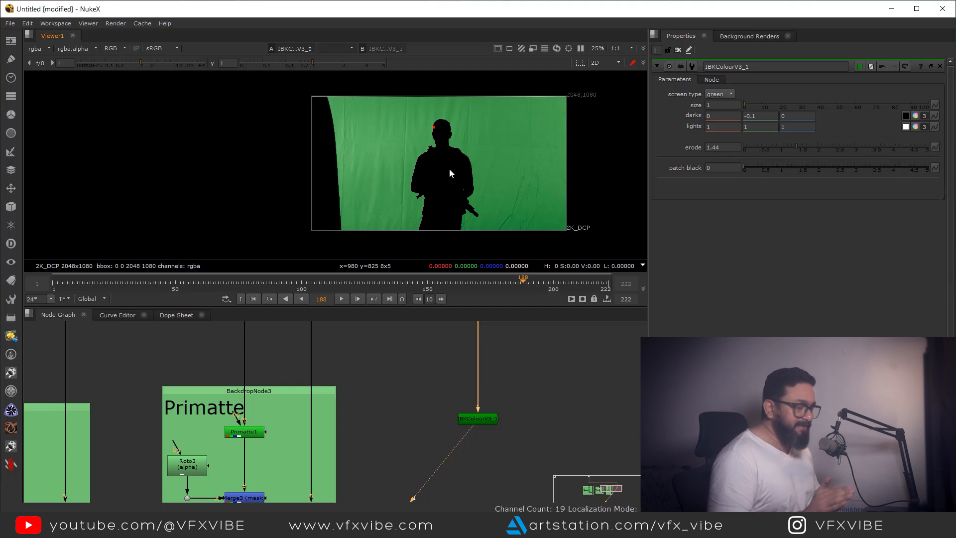
# Set the IBKColour patch black value to 13 to fill in the man's silhouette.
pyautogui.moveTo(747, 166); pyautogui.dragTo(929, 171)
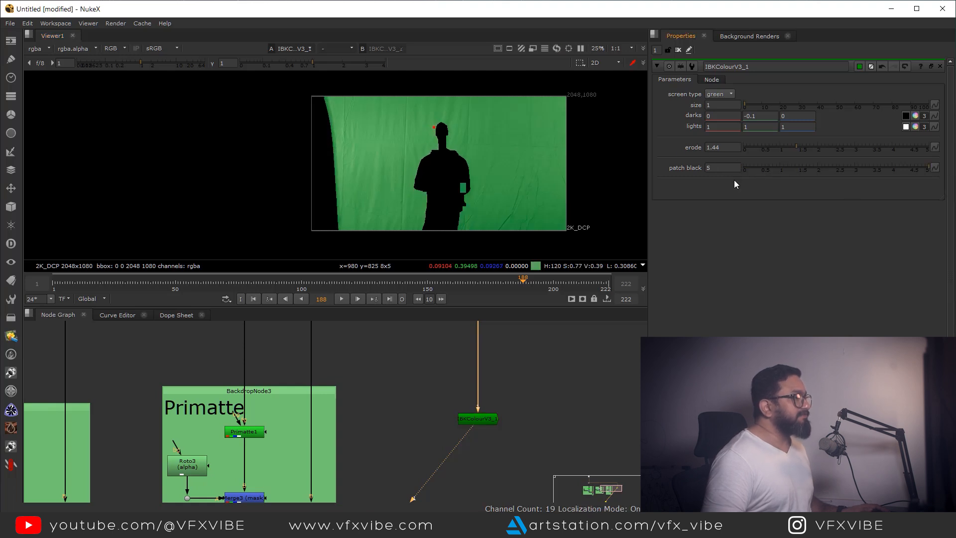
pyautogui.doubleClick(708, 167)
pyautogui.write('10')
pyautogui.press('Return')
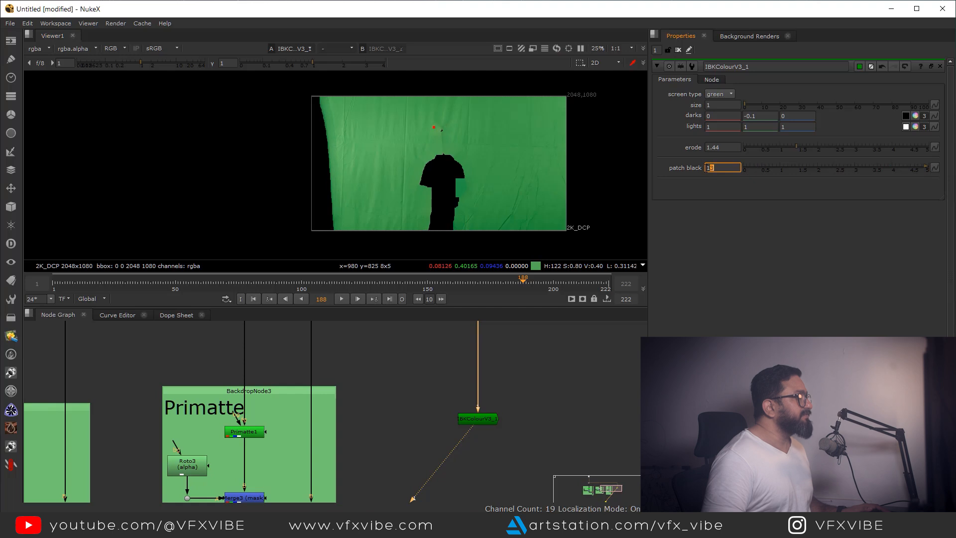
# Chain three copies of the IBKColour node beneath the original to build a clean green plate.
pyautogui.moveTo(500, 379); pyautogui.dragTo(497, 348)
pyautogui.moveTo(529, 363); pyautogui.dragTo(409, 444)
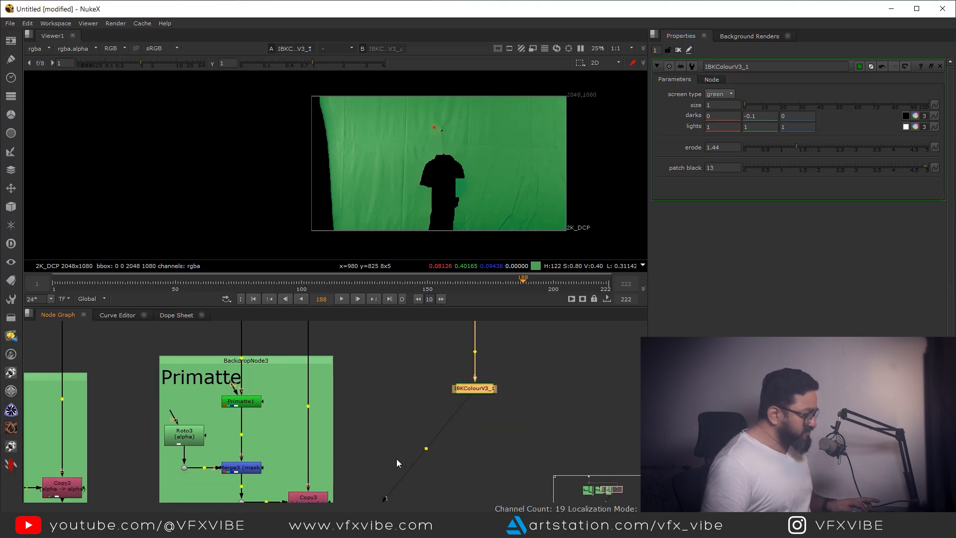
pyautogui.hotkey('ctrl', 'c')
pyautogui.hotkey('ctrl', 'v')
pyautogui.hotkey('ctrl', 'v')
pyautogui.hotkey('ctrl', 'v')
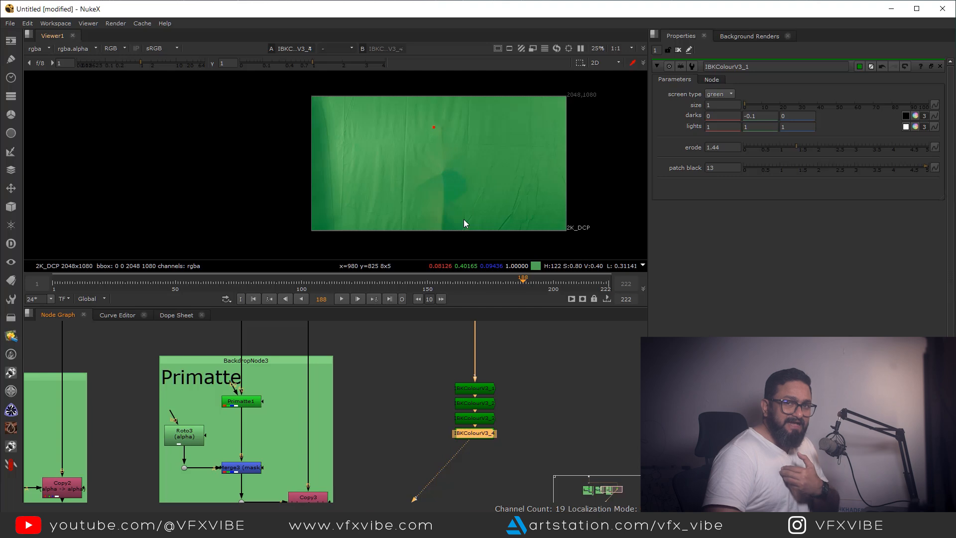
pyautogui.scroll(-4, 497, 434)
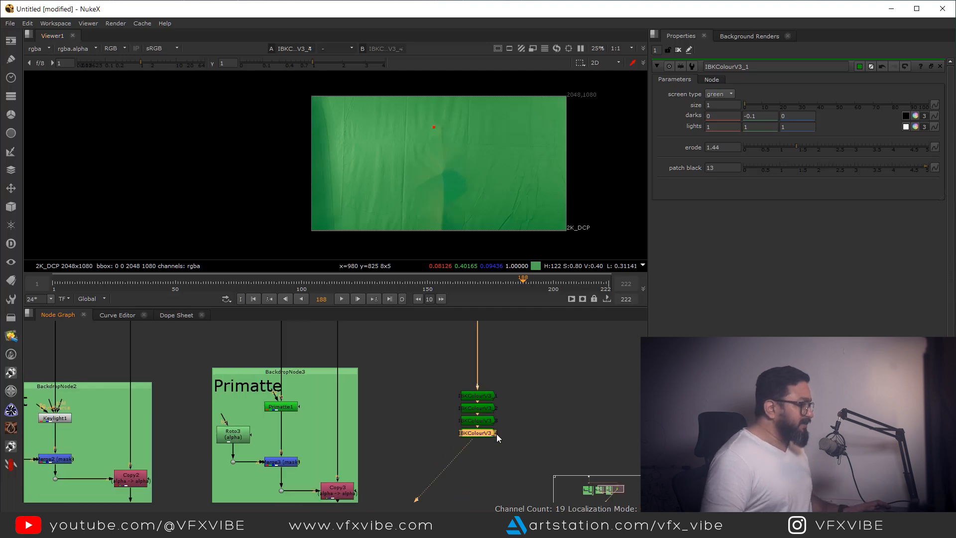
# Add an IBKGizmo node beside the chain of IBKColour nodes.
pyautogui.scroll(3, 467, 439)
pyautogui.scroll(-2, 437, 448)
pyautogui.click(453, 438)
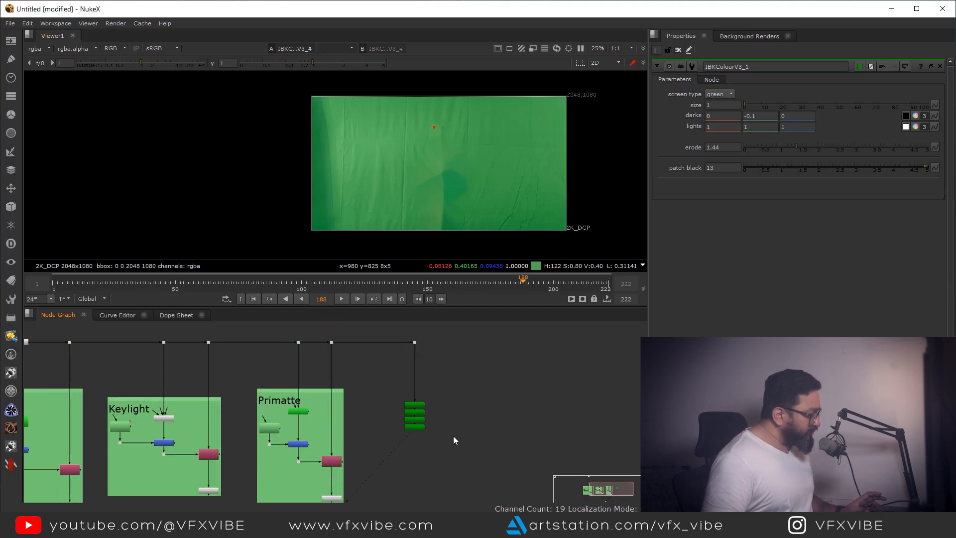
pyautogui.press('Tab')
pyautogui.write('ibk')
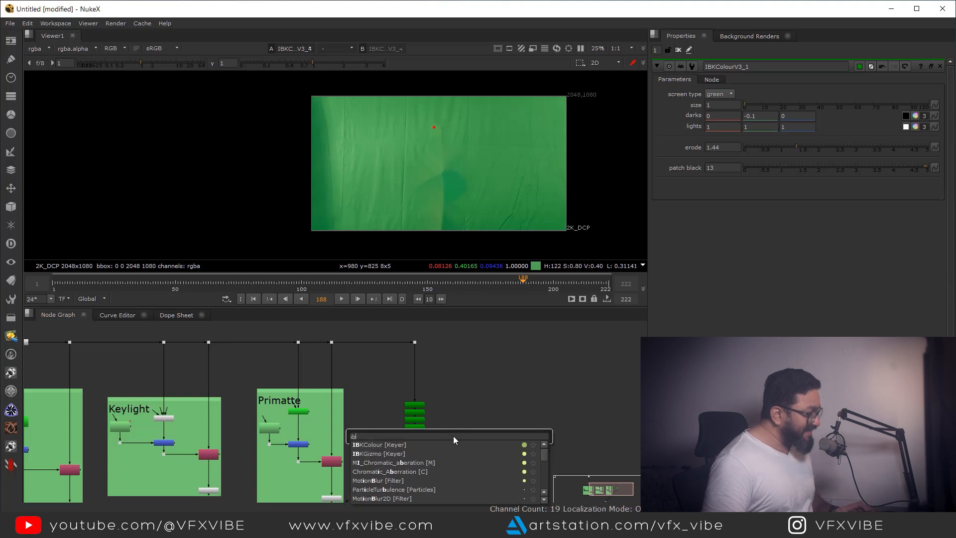
pyautogui.click(373, 453)
pyautogui.scroll(5, 466, 450)
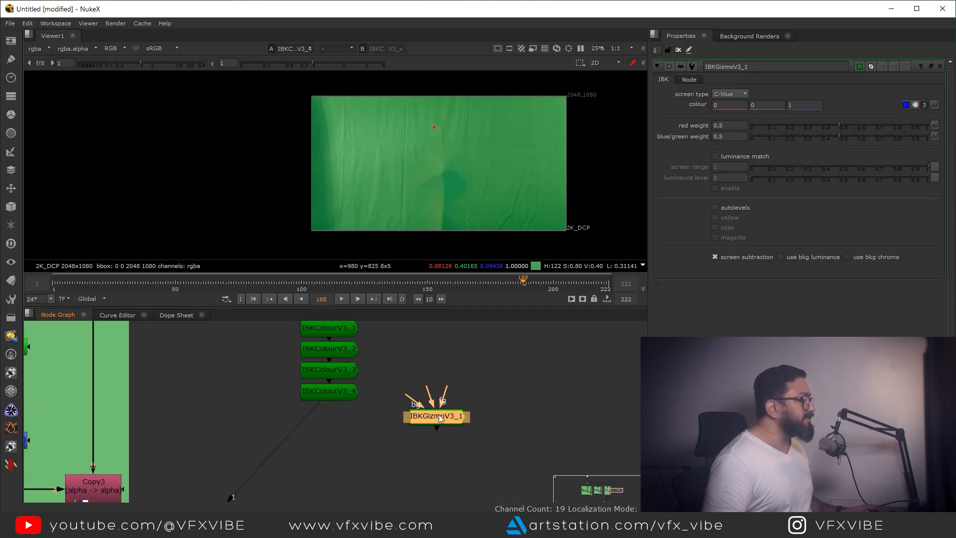
# Connect the IBKGizmo's c input to the last IBKColour node through a dot and its fg input to the source plate.
pyautogui.moveTo(507, 431); pyautogui.dragTo(552, 416)
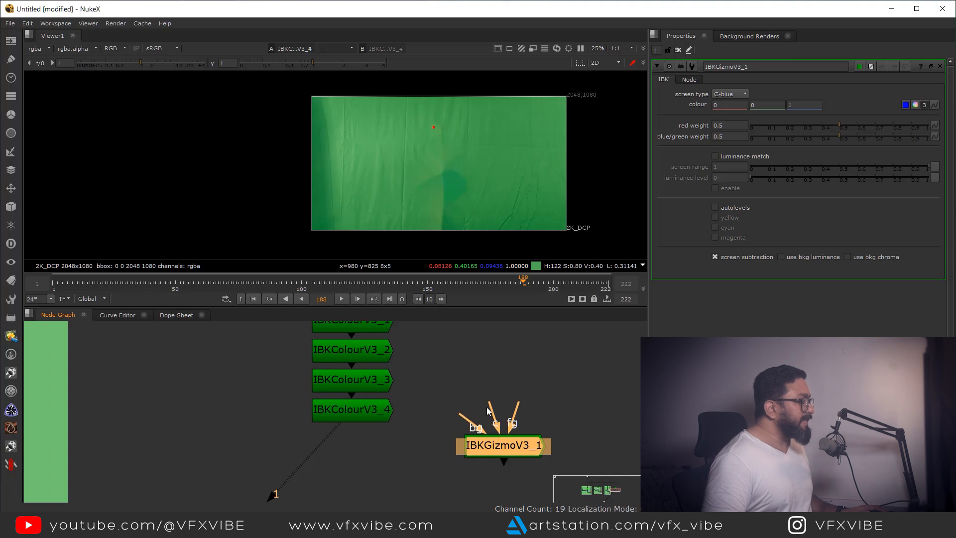
pyautogui.moveTo(474, 351); pyautogui.dragTo(332, 411)
pyautogui.scroll(-5, 496, 447)
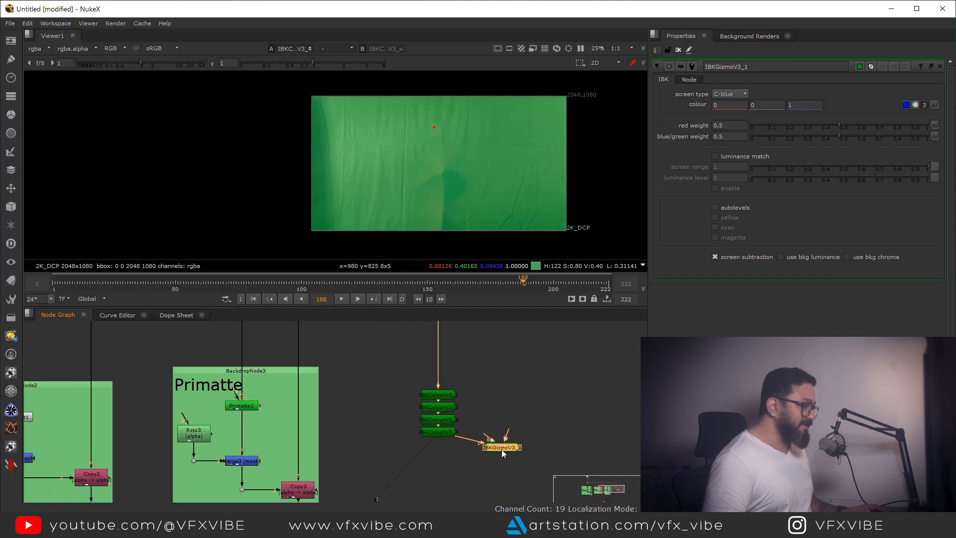
pyautogui.moveTo(476, 450); pyautogui.dragTo(431, 470)
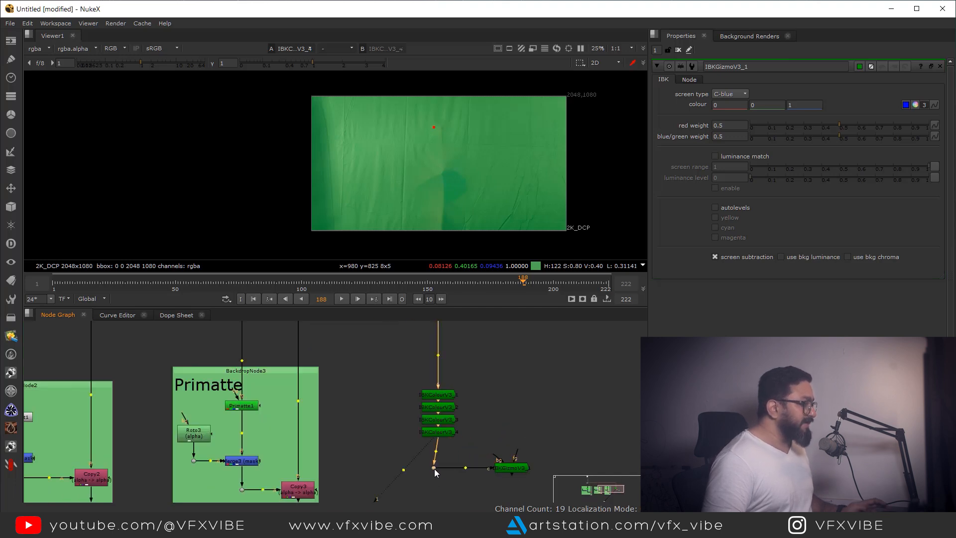
pyautogui.scroll(-2, 494, 490)
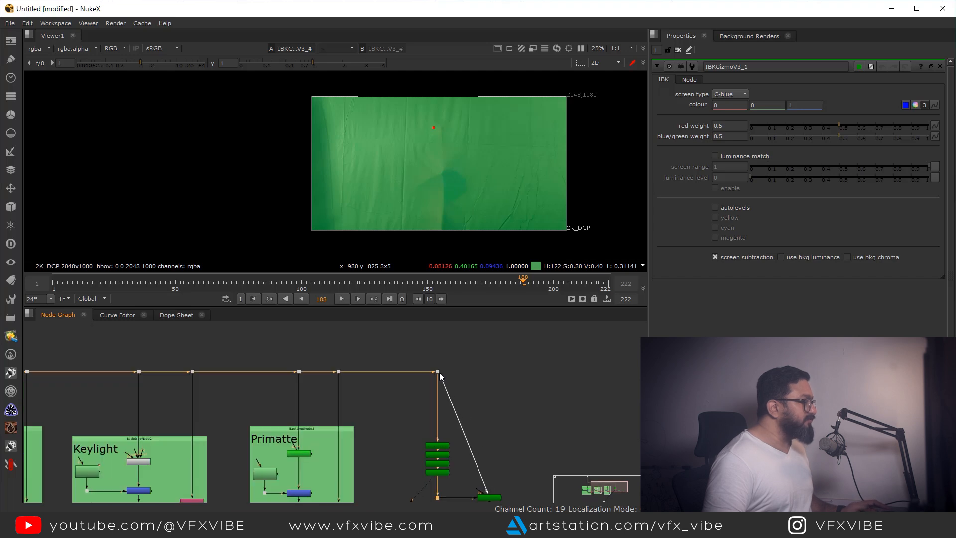
pyautogui.moveTo(464, 433); pyautogui.dragTo(491, 376)
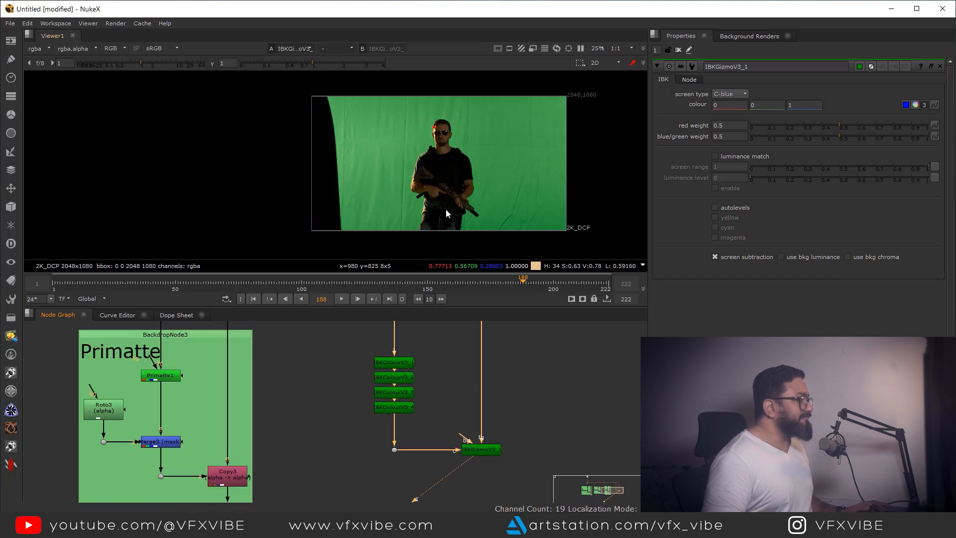
# View the IBKGizmo's colour and alpha output and set its screen type to C-green.
pyautogui.press('a')
pyautogui.press('a')
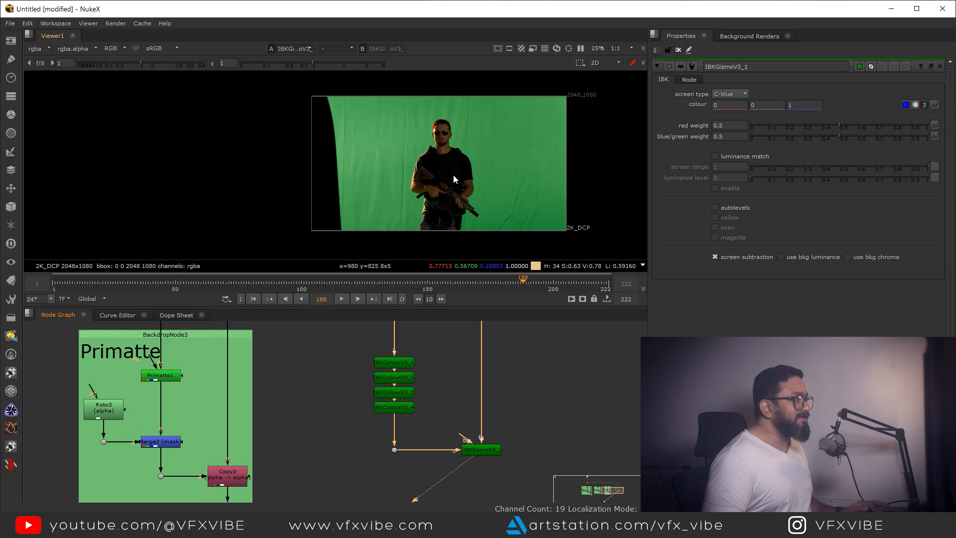
pyautogui.press('a')
pyautogui.scroll(1, 453, 174)
pyautogui.scroll(3, 453, 174)
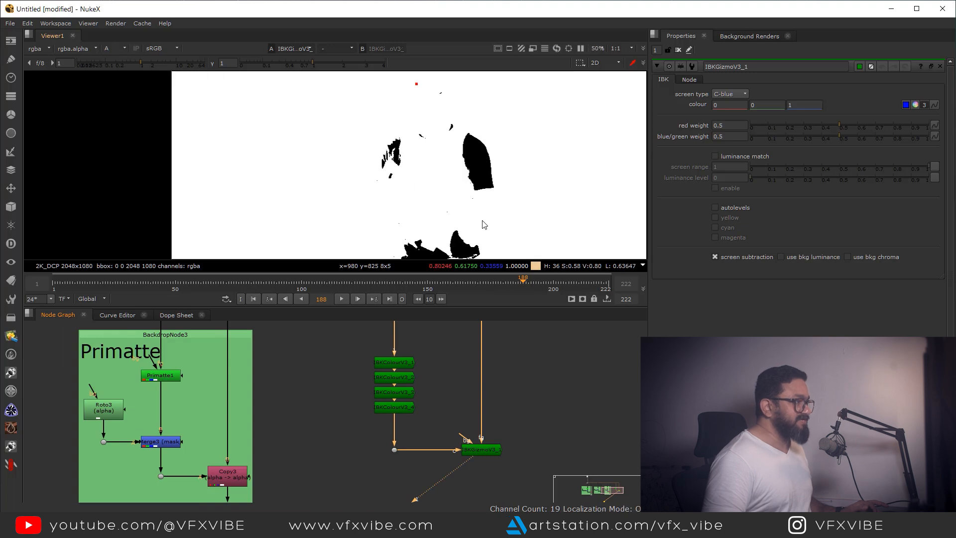
pyautogui.press('a')
pyautogui.click(490, 450)
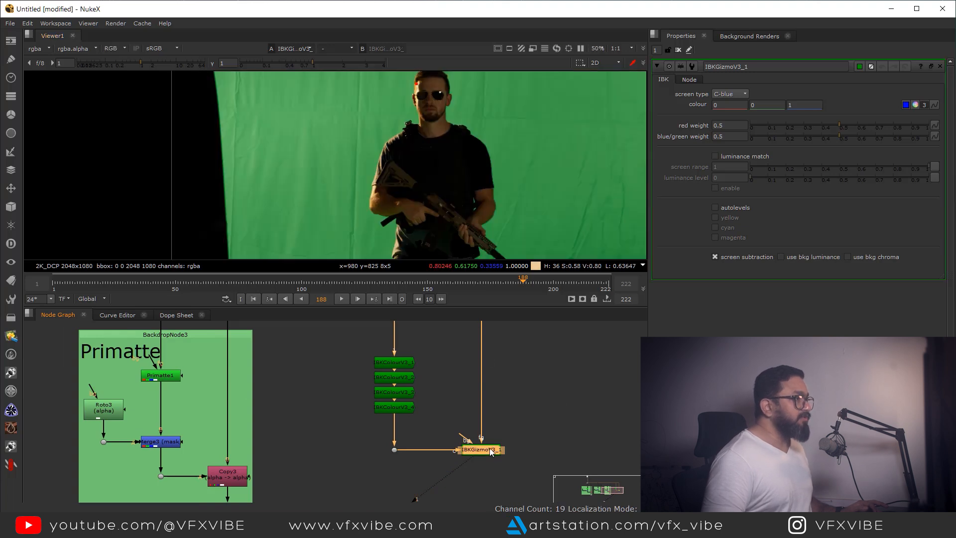
pyautogui.click(736, 105)
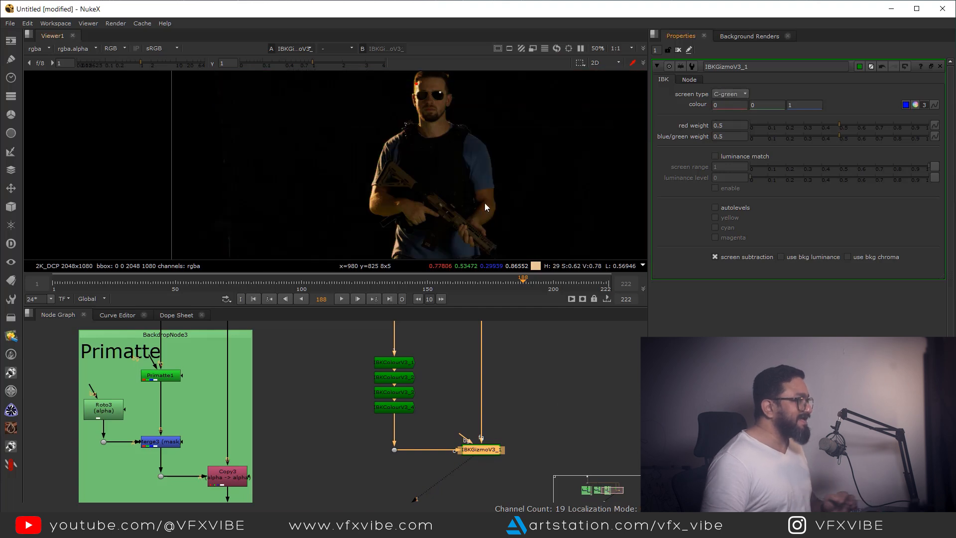
# Inspect the IBKGizmo's alpha matte around the man's head and body for soft or noisy areas.
pyautogui.press('a')
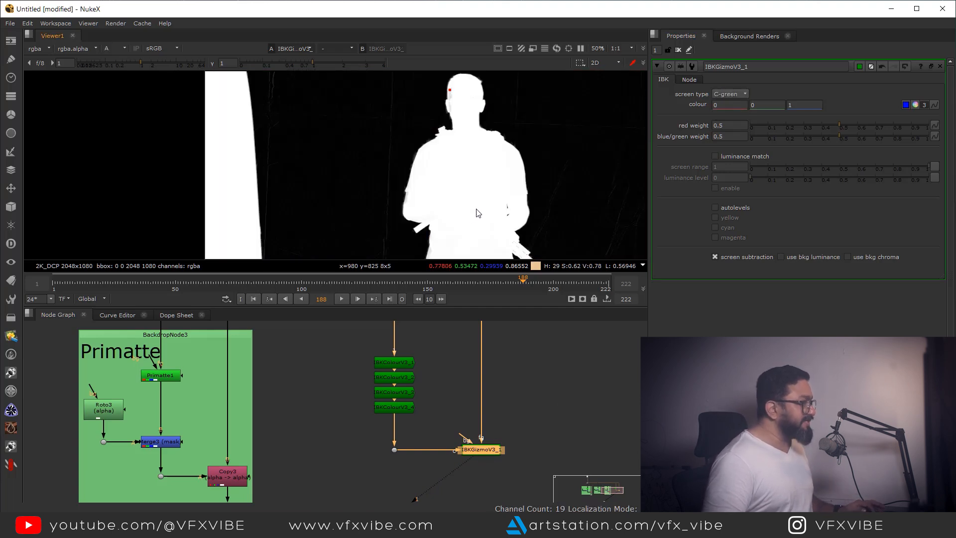
pyautogui.scroll(-3, 430, 184)
pyautogui.scroll(7, 466, 163)
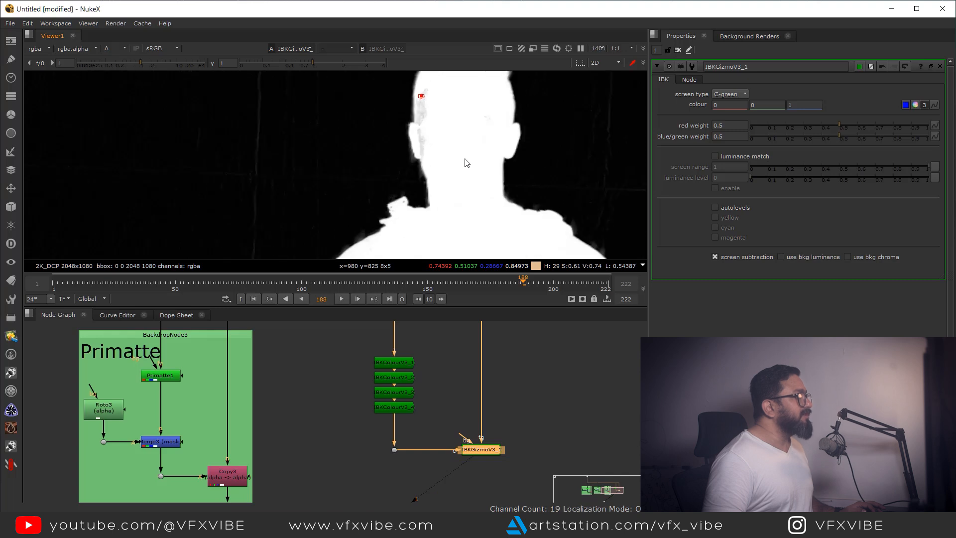
pyautogui.scroll(-3, 490, 214)
pyautogui.scroll(8, 448, 149)
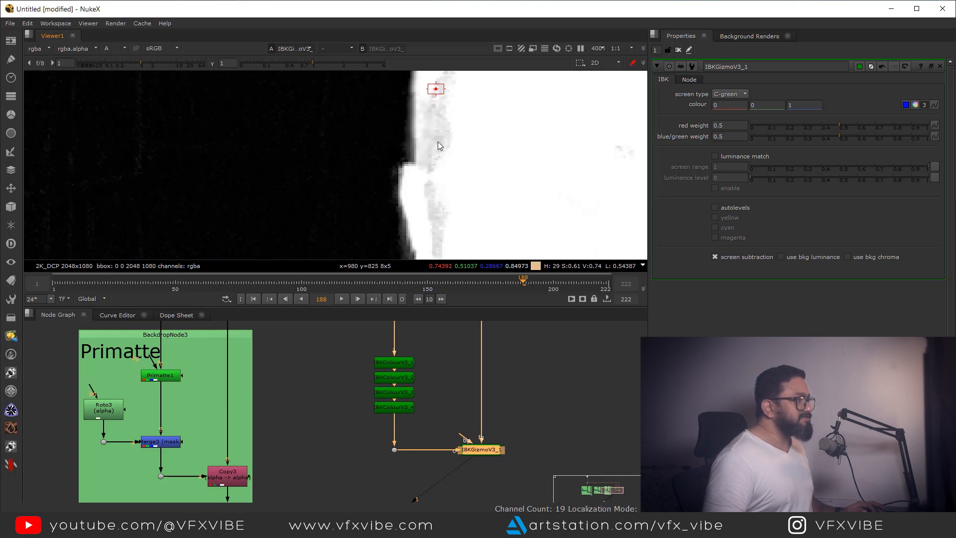
pyautogui.scroll(-5, 440, 369)
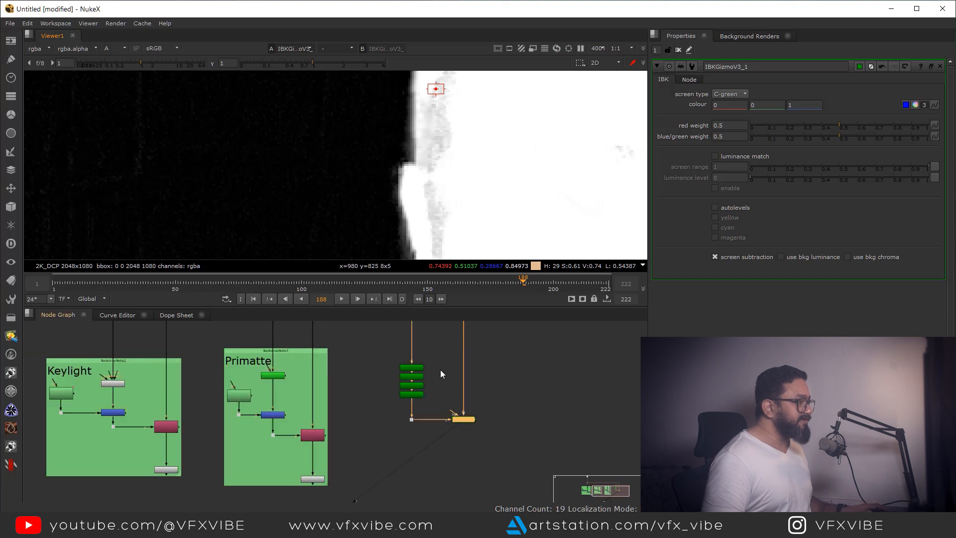
# View the source plate and examine the man's face, sunglasses, rifle and jeans for comparison with the matte.
pyautogui.click(465, 364)
pyautogui.press('1')
pyautogui.press('a')
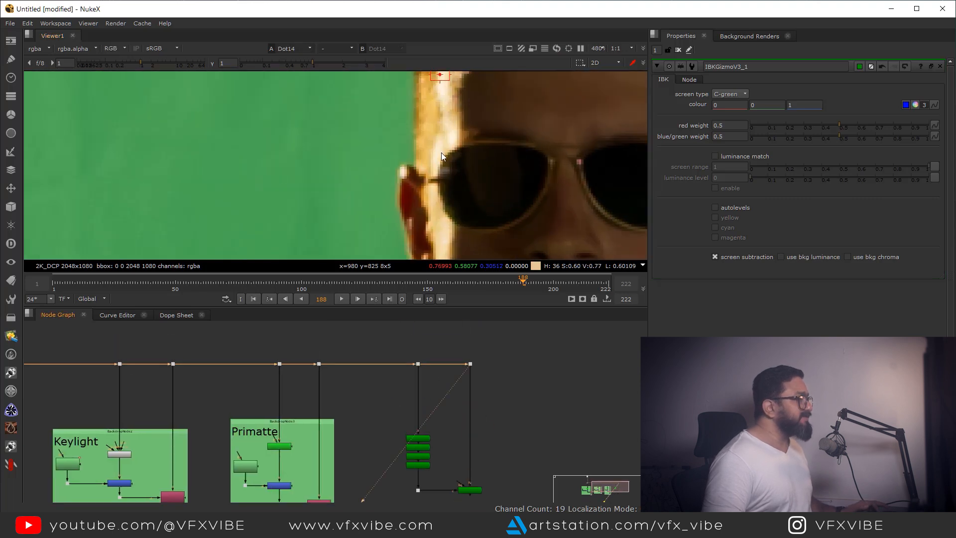
pyautogui.scroll(-2, 436, 150)
pyautogui.scroll(-4, 480, 225)
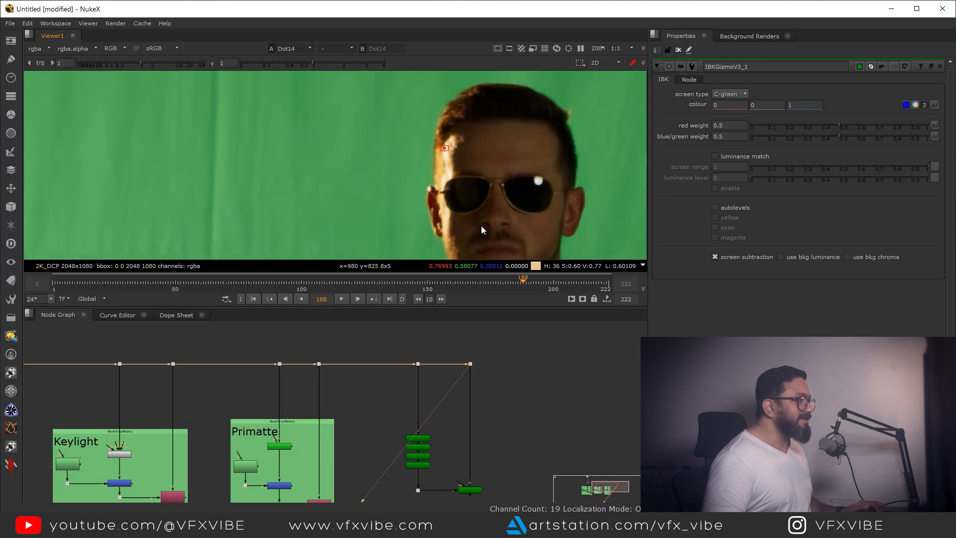
pyautogui.scroll(10, 504, 168)
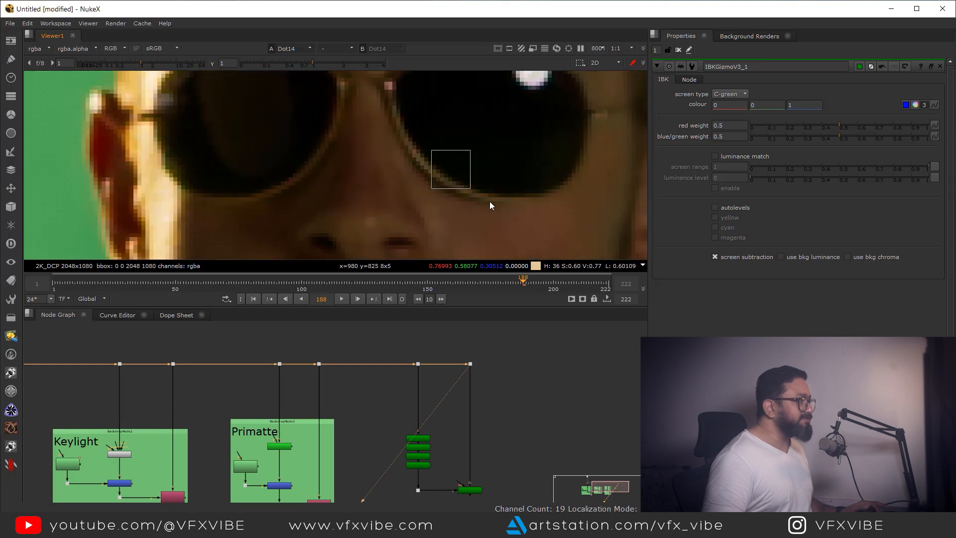
pyautogui.scroll(-12, 490, 205)
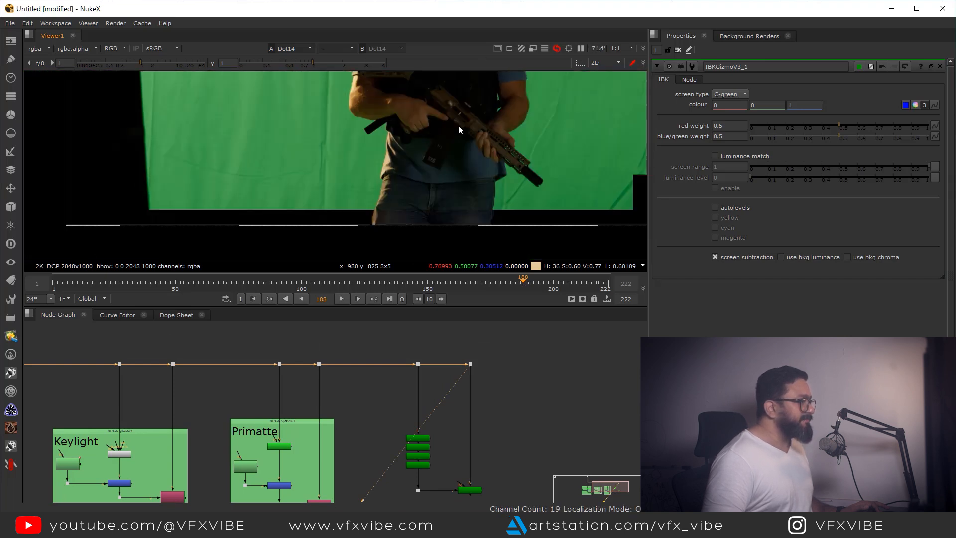
pyautogui.scroll(3, 388, 195)
pyautogui.scroll(-5, 396, 168)
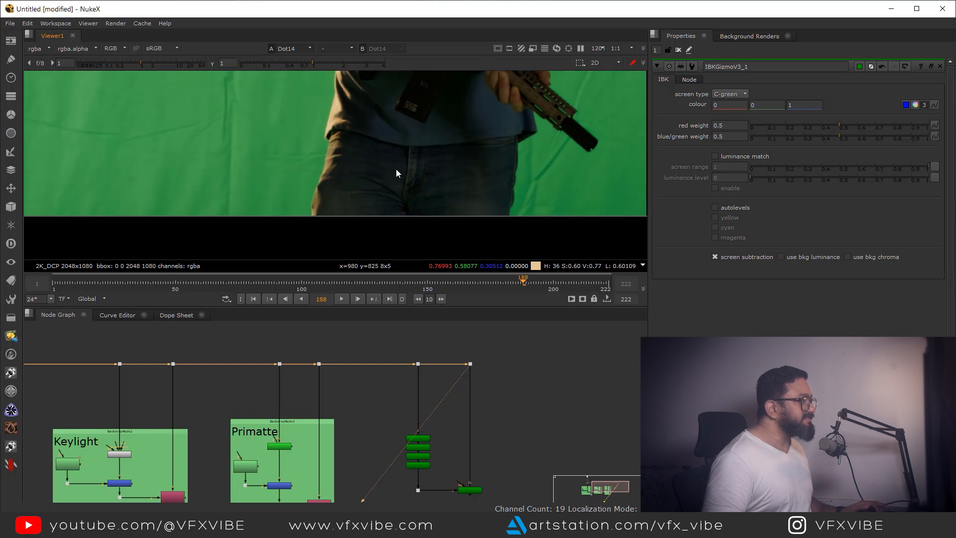
# Return to the IBKGizmo's alpha, check the matte around the waist and rifle, and switch back to its colour output.
pyautogui.press('a')
pyautogui.moveTo(412, 144); pyautogui.dragTo(416, 223)
pyautogui.moveTo(465, 433); pyautogui.dragTo(428, 332)
pyautogui.click(430, 388)
pyautogui.press('1')
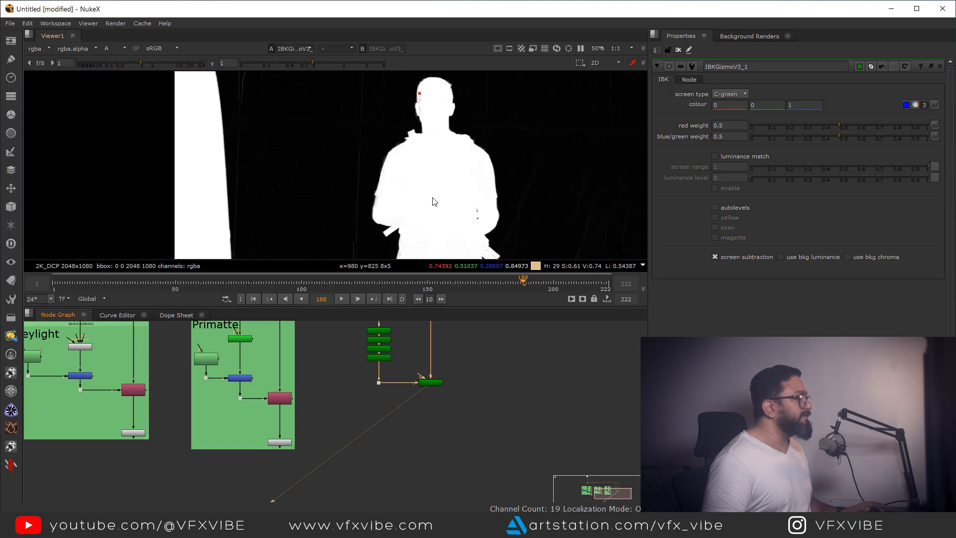
pyautogui.scroll(4, 410, 188)
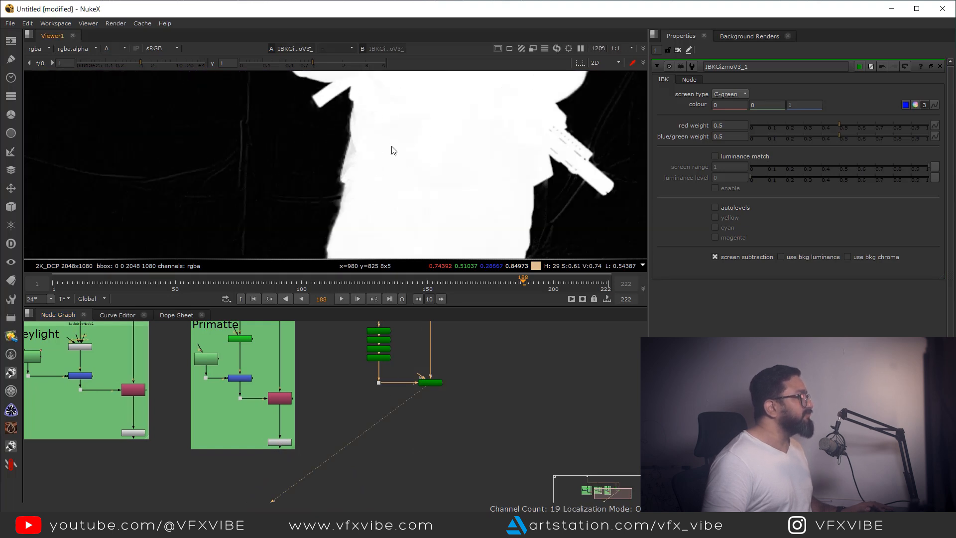
pyautogui.press('f')
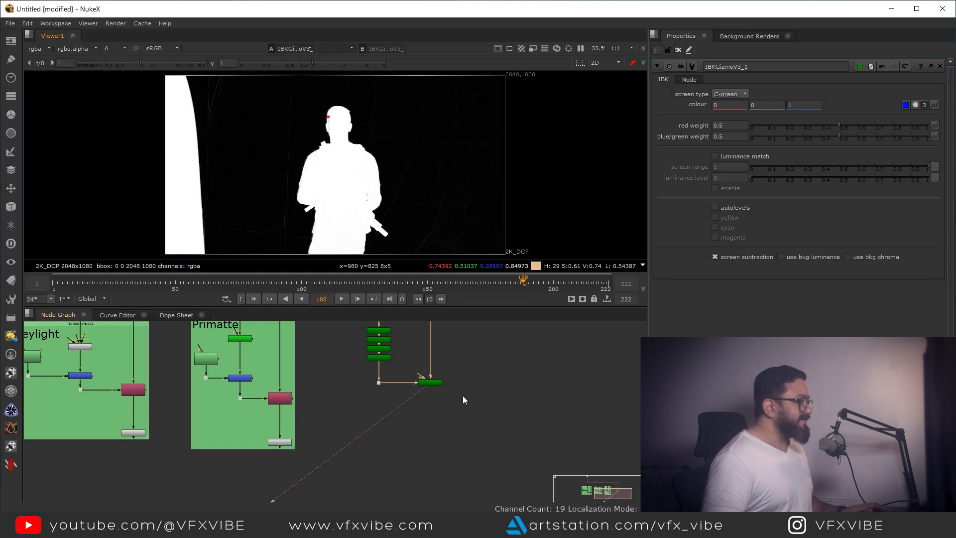
pyautogui.scroll(-4, 462, 400)
pyautogui.scroll(2, 444, 433)
pyautogui.press('a')
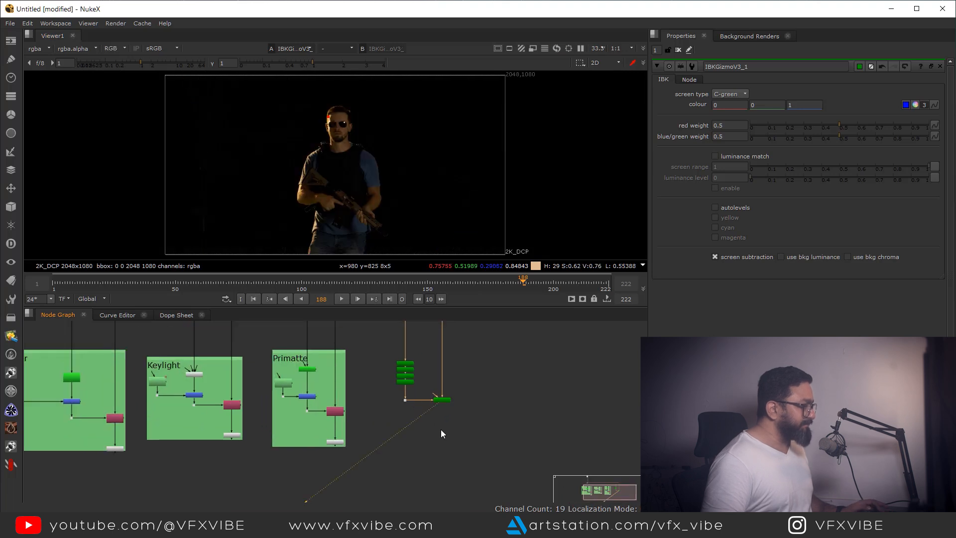
# Add a Copy node that takes its alpha from the IBKGizmo through a dot and its colour from the source plate.
pyautogui.scroll(3, 483, 417)
pyautogui.press('k')
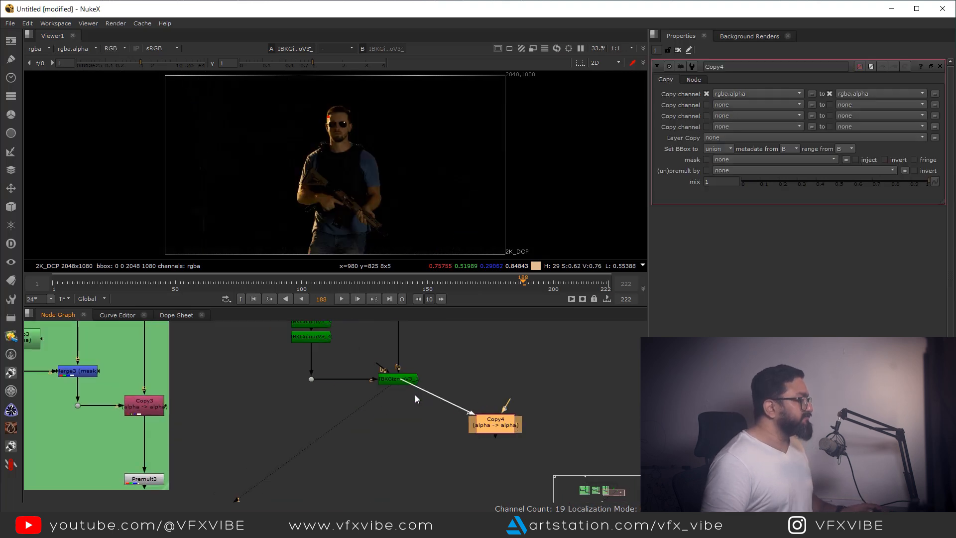
pyautogui.scroll(-3, 495, 443)
pyautogui.moveTo(494, 444); pyautogui.dragTo(446, 336)
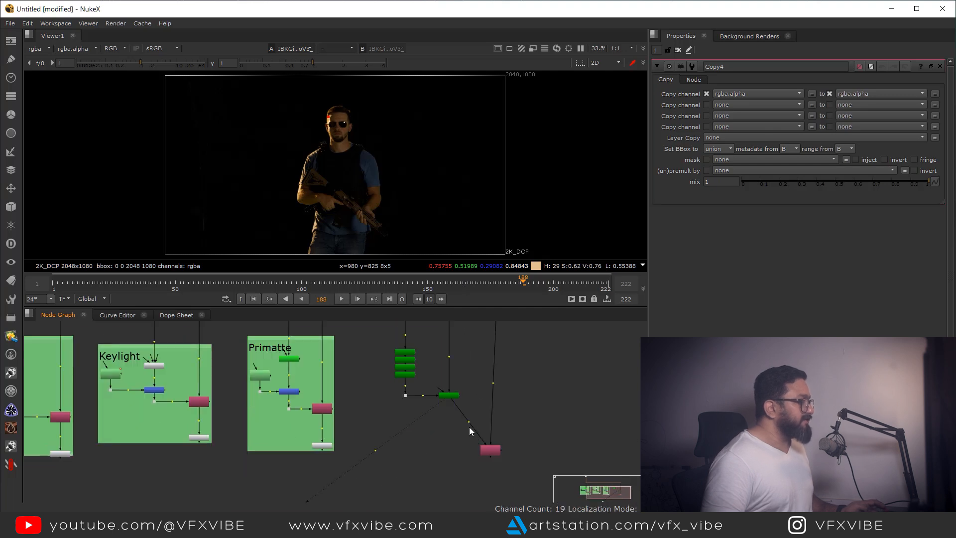
pyautogui.moveTo(469, 423); pyautogui.dragTo(498, 450)
pyautogui.press('1')
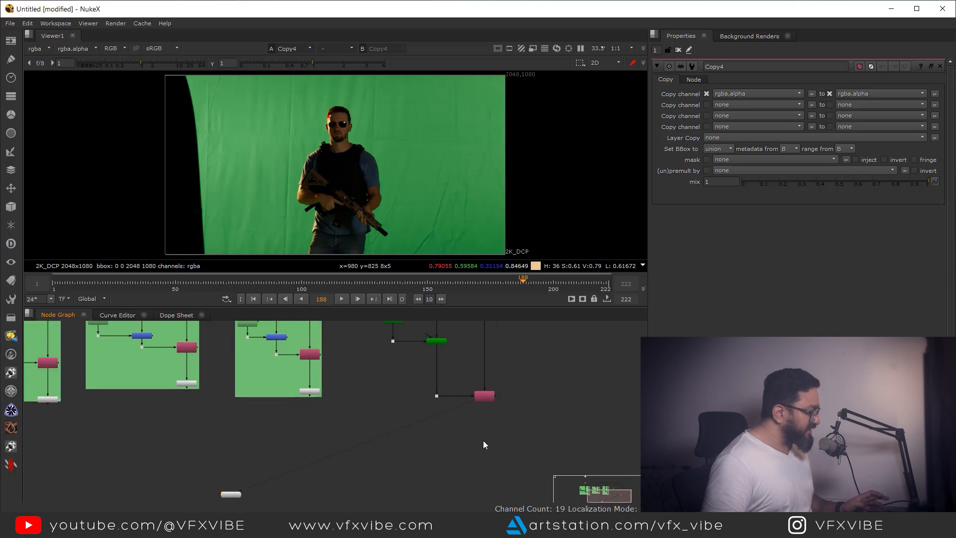
# Add a Premult node beneath the IBK branch's Copy node and view its result.
pyautogui.press('Tab')
pyautogui.write('pre')
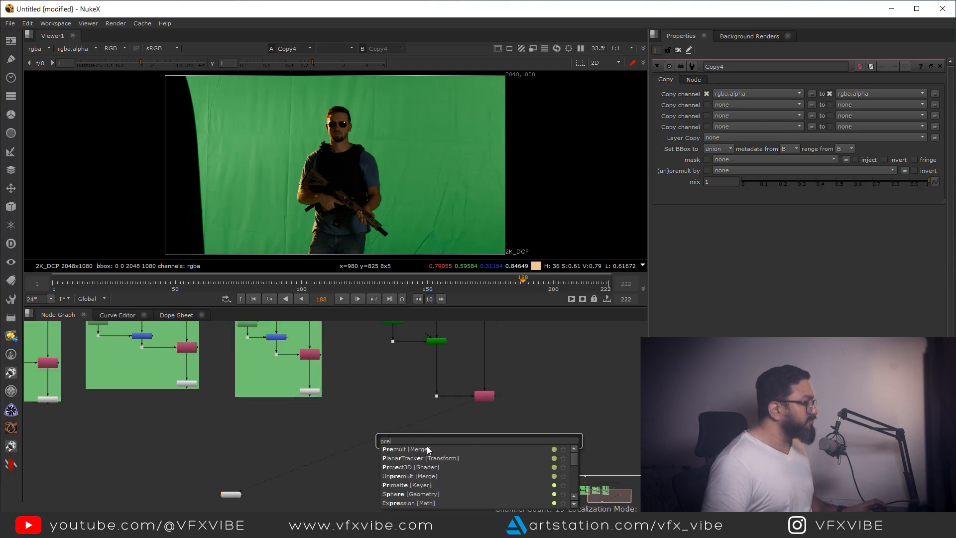
pyautogui.click(418, 449)
pyautogui.scroll(2, 504, 428)
pyautogui.moveTo(474, 439); pyautogui.dragTo(475, 424)
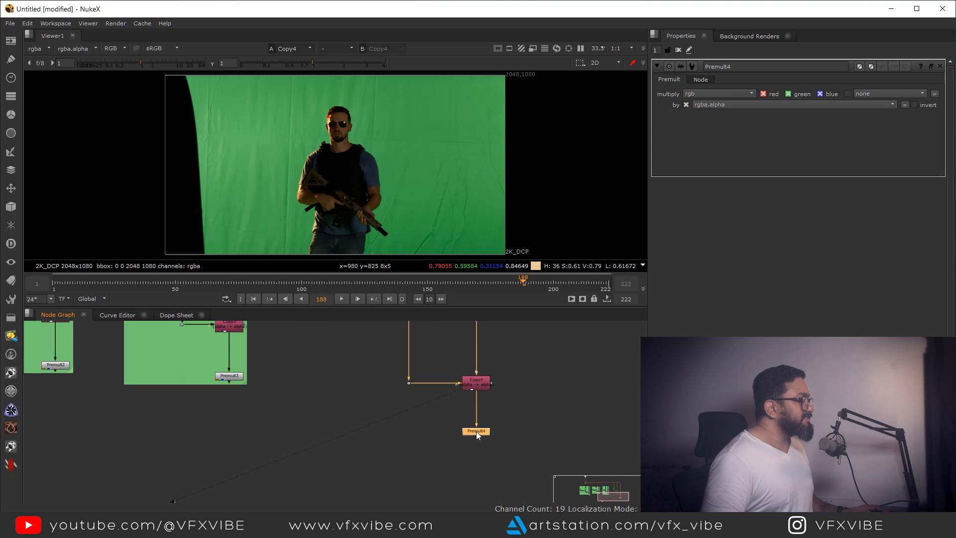
pyautogui.press('1')
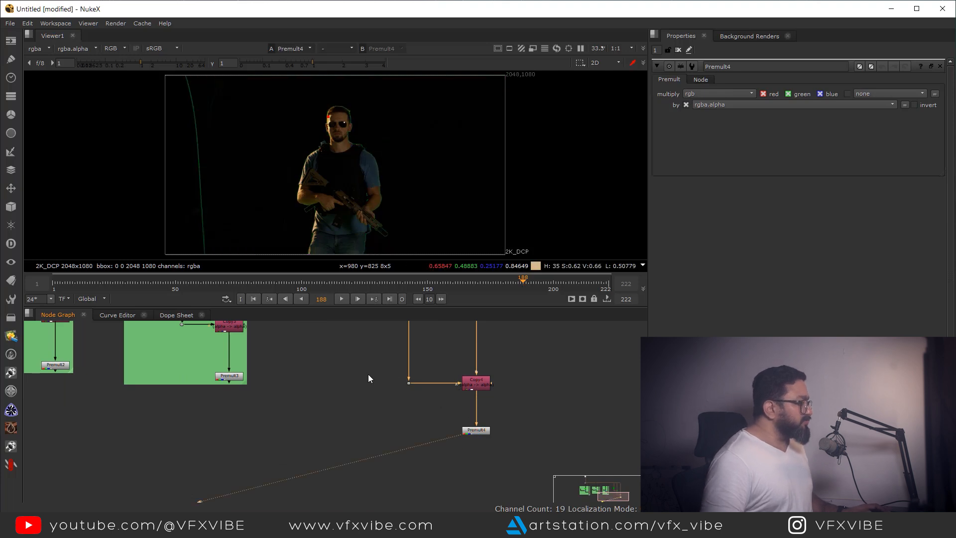
# Copy the Primatte branch's Roto and Merge (mask) nodes and insert them between the IBKGizmo and its Copy node.
pyautogui.scroll(-3, 384, 437)
pyautogui.scroll(4, 233, 344)
pyautogui.moveTo(232, 342); pyautogui.dragTo(296, 414)
pyautogui.moveTo(342, 386); pyautogui.dragTo(296, 411)
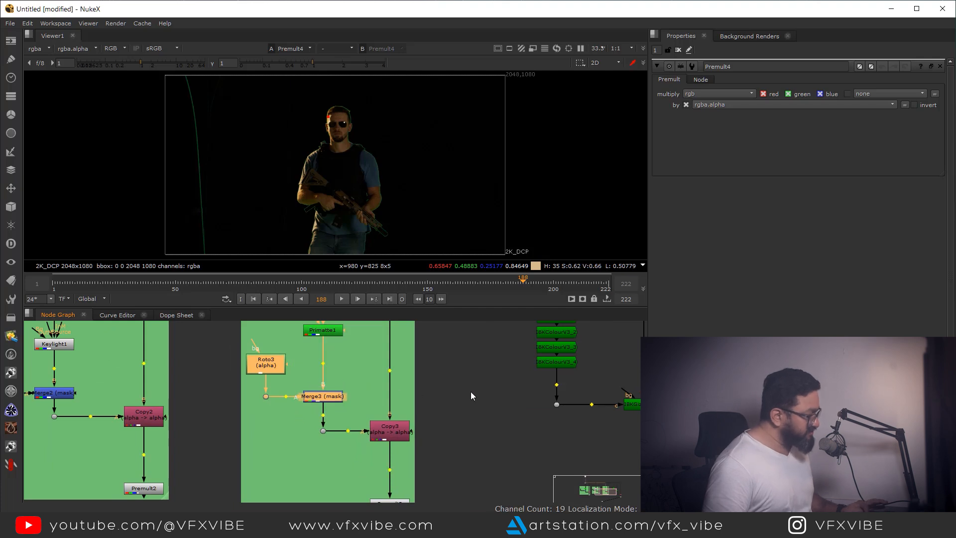
pyautogui.moveTo(498, 405); pyautogui.dragTo(444, 385)
pyautogui.click(429, 371)
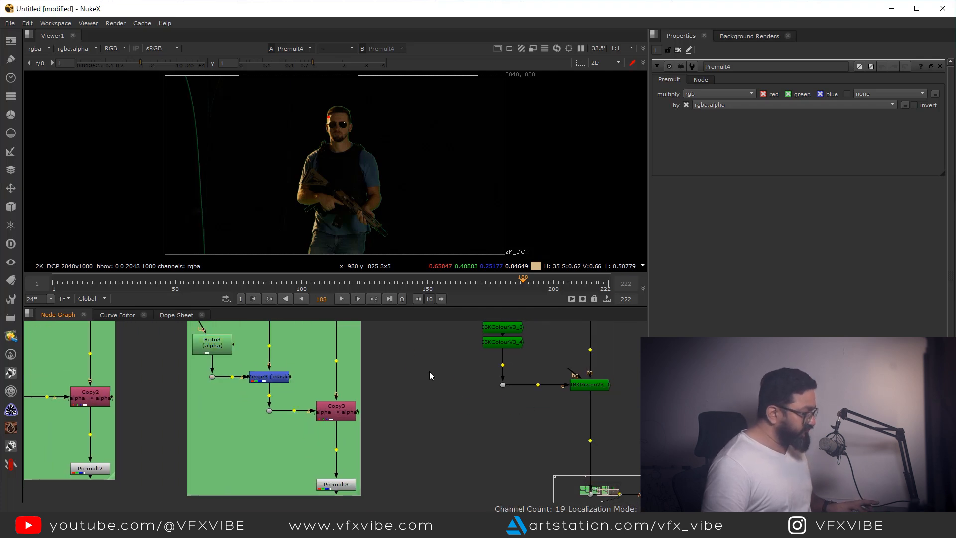
pyautogui.hotkey('ctrl', 'v')
# Space the pasted Roto node and its dot farther from the mask merge to tidy the IBK branch.
pyautogui.scroll(-2, 429, 372)
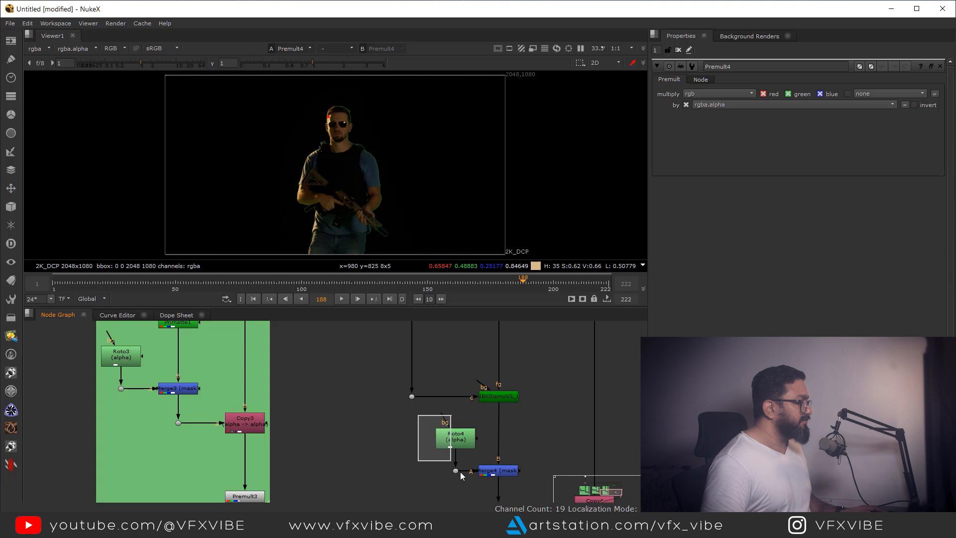
pyautogui.moveTo(460, 471); pyautogui.dragTo(476, 481)
pyautogui.moveTo(455, 441); pyautogui.dragTo(398, 440)
pyautogui.scroll(-2, 439, 448)
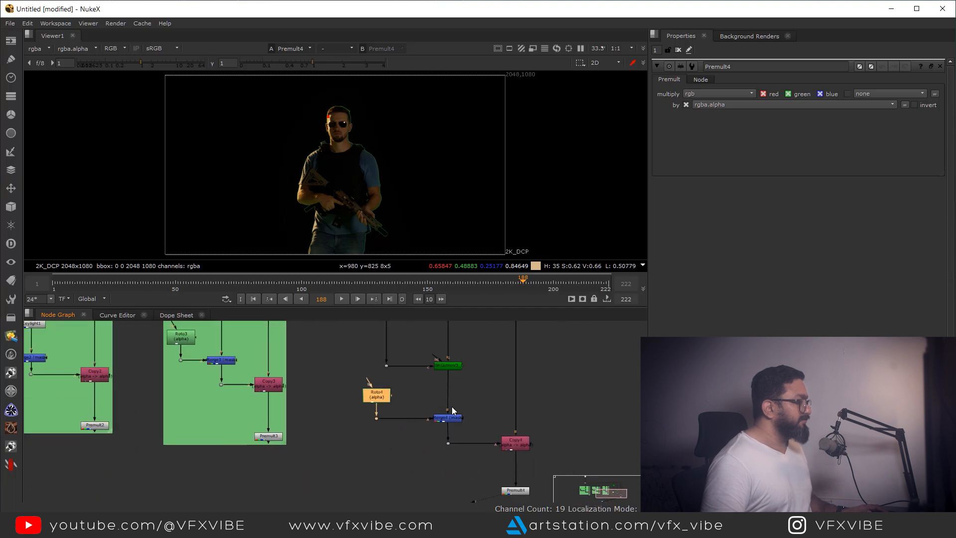
# Examine the keyed man's head and shoulder edges in the IBK branch's premultiplied result for green spill.
pyautogui.click(479, 476)
pyautogui.moveTo(493, 467); pyautogui.dragTo(553, 500)
pyautogui.moveTo(404, 212); pyautogui.dragTo(467, 249)
pyautogui.scroll(4, 425, 170)
pyautogui.scroll(3, 425, 168)
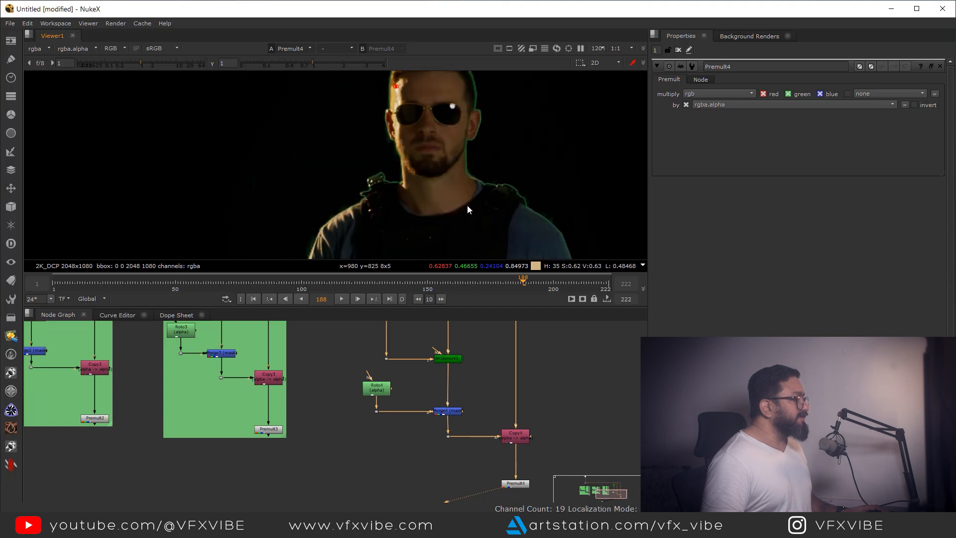
pyautogui.scroll(5, 447, 121)
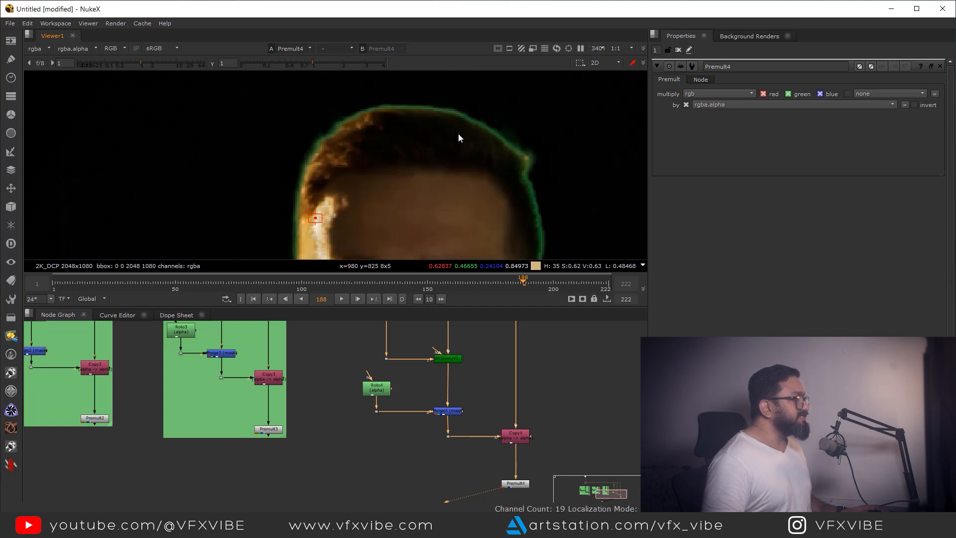
pyautogui.scroll(-4, 470, 404)
# View the source plate from the dot above the IBK branch and inspect the same hair edge.
pyautogui.moveTo(444, 338); pyautogui.dragTo(444, 399)
pyautogui.scroll(5, 443, 399)
pyautogui.moveTo(474, 341); pyautogui.dragTo(513, 385)
pyautogui.press('1')
pyautogui.scroll(5, 470, 181)
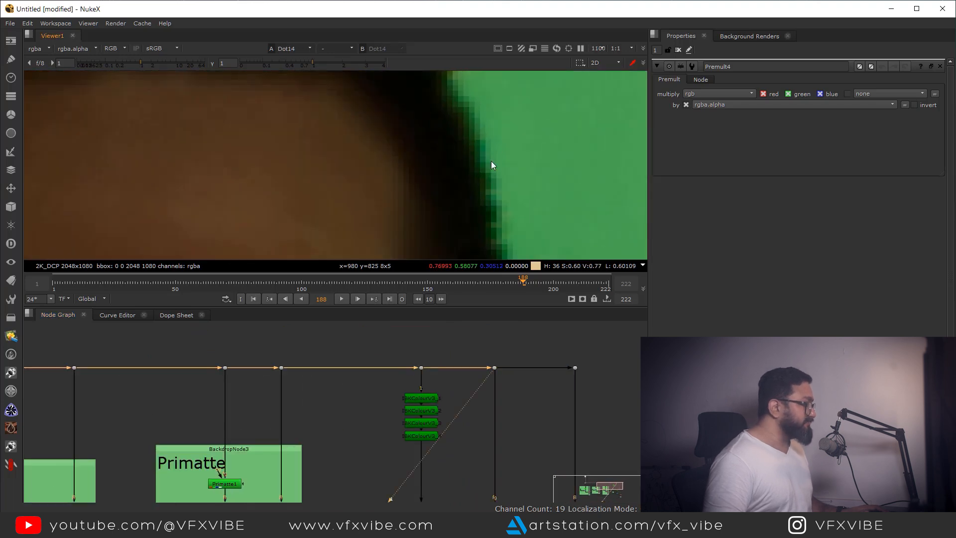
pyautogui.scroll(-2, 494, 159)
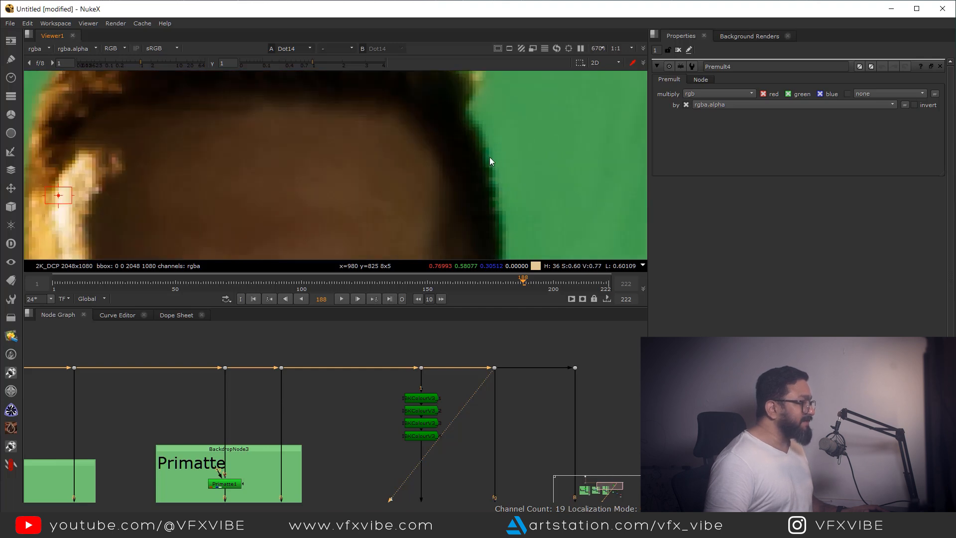
# View the IBK branch's Premult node again and compare its hair edge with the source plate.
pyautogui.scroll(-4, 504, 447)
pyautogui.moveTo(504, 447); pyautogui.dragTo(412, 362)
pyautogui.scroll(2, 450, 431)
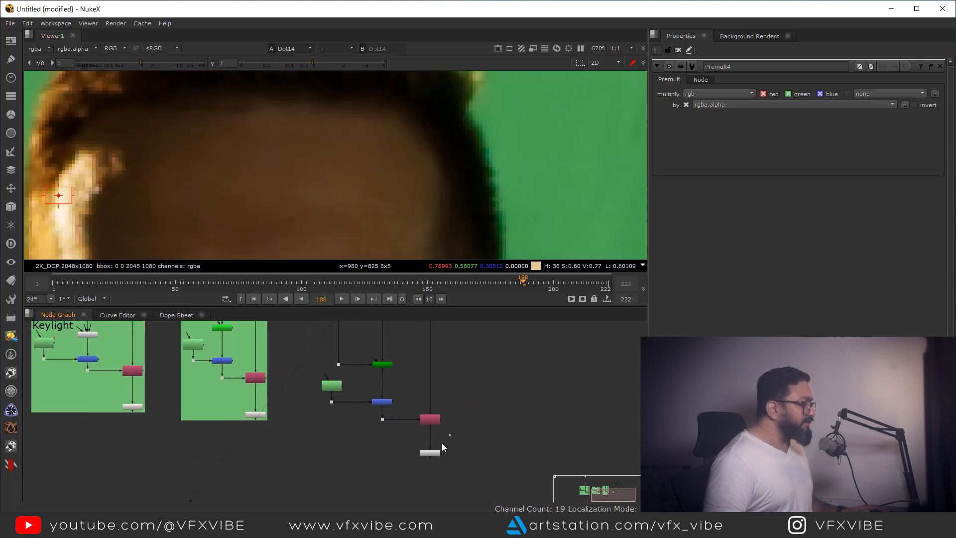
pyautogui.click(431, 451)
pyautogui.press('1')
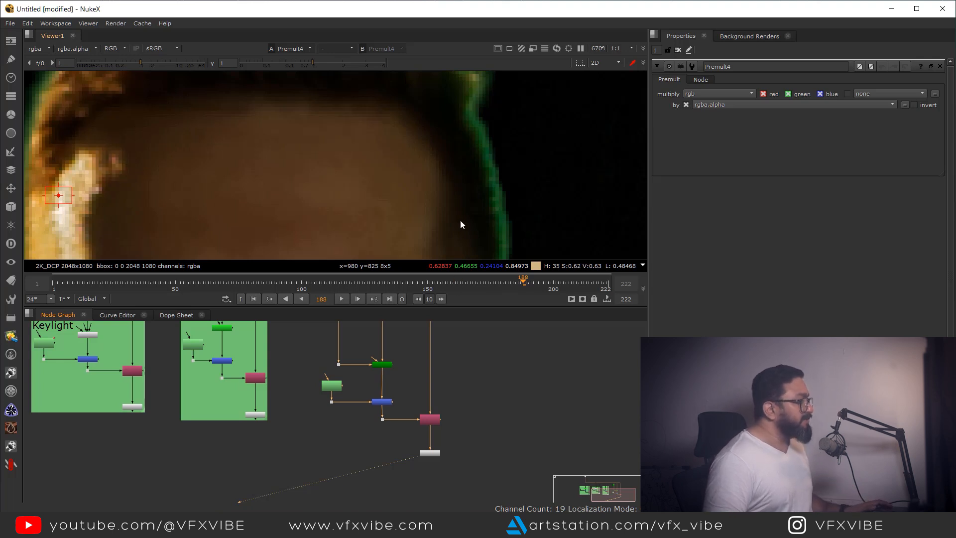
pyautogui.scroll(-5, 461, 214)
pyautogui.scroll(-1, 466, 412)
# Add a Constant node beside the IBK branch and set its colour to 0.72.
pyautogui.moveTo(471, 386); pyautogui.dragTo(470, 434)
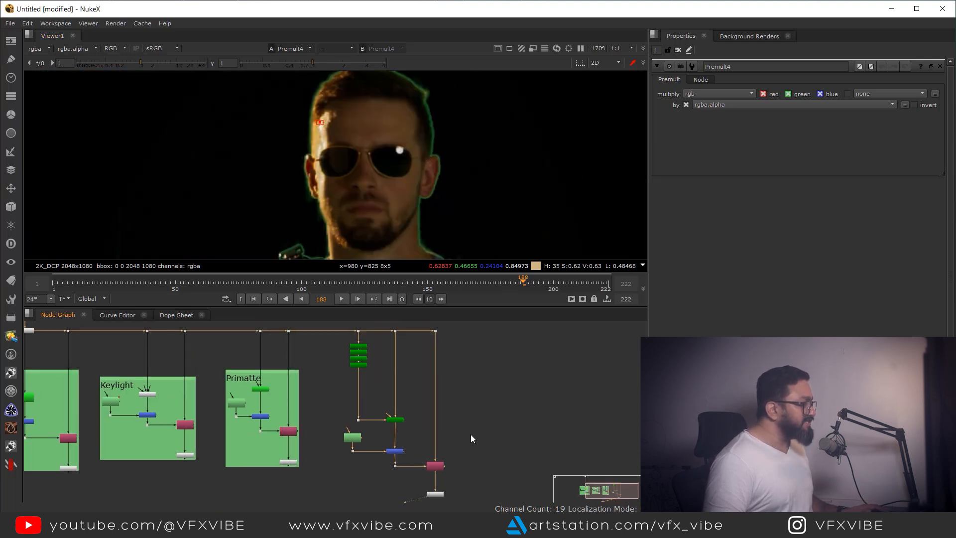
pyautogui.click(501, 414)
pyautogui.click(11, 40)
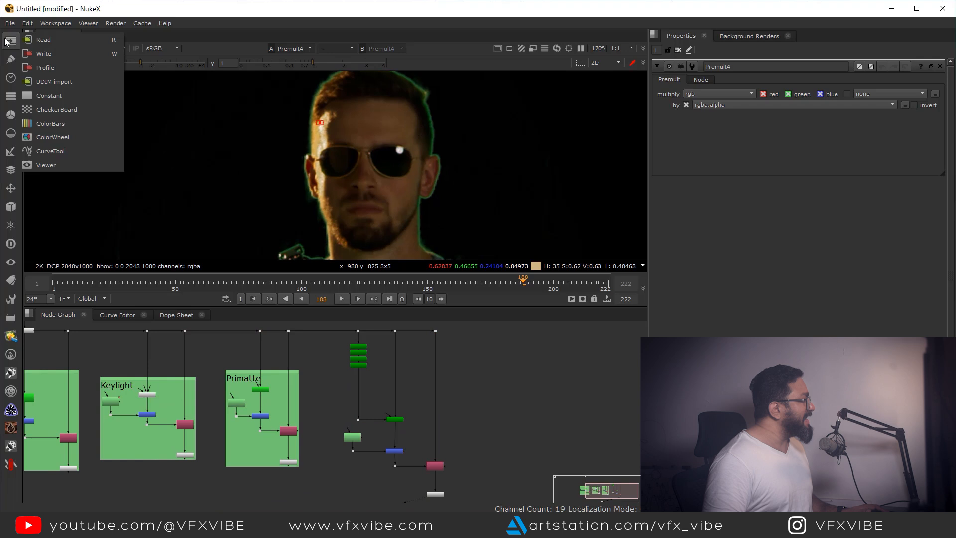
pyautogui.click(50, 109)
pyautogui.scroll(1, 498, 419)
pyautogui.scroll(1, 497, 420)
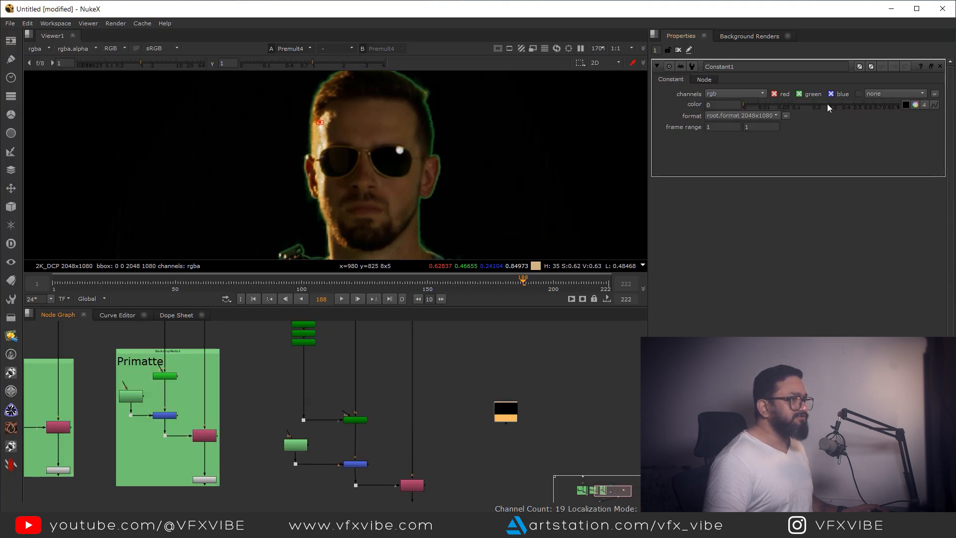
pyautogui.scroll(-2, 534, 387)
pyautogui.moveTo(501, 459); pyautogui.dragTo(489, 431)
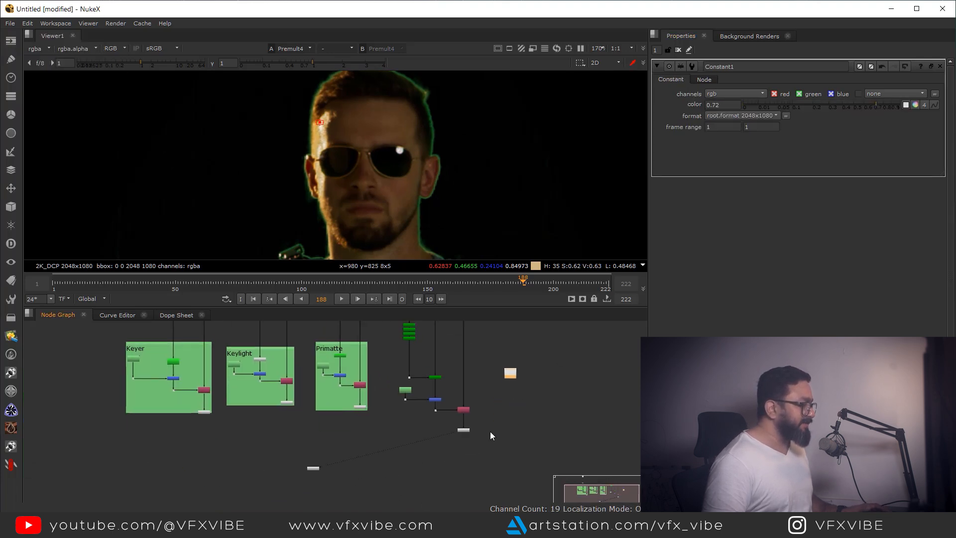
# Add a Merge (over) beneath the IBK branch's Premult node and feed the Constant into it as background through a corner dot.
pyautogui.scroll(1, 489, 431)
pyautogui.click(418, 487)
pyautogui.press('m')
pyautogui.scroll(2, 418, 488)
pyautogui.moveTo(438, 465); pyautogui.dragTo(578, 333)
pyautogui.scroll(-2, 488, 441)
pyautogui.scroll(1, 513, 422)
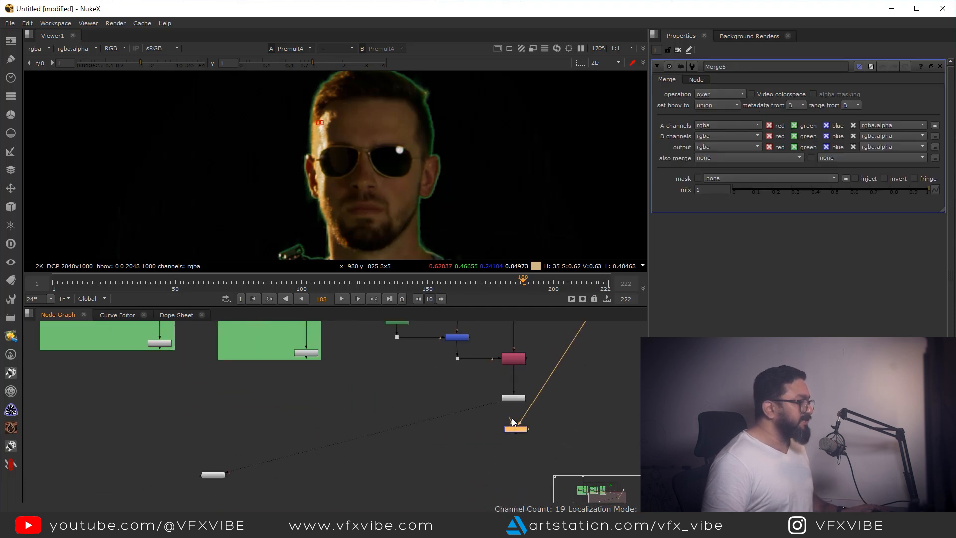
pyautogui.scroll(-2, 553, 381)
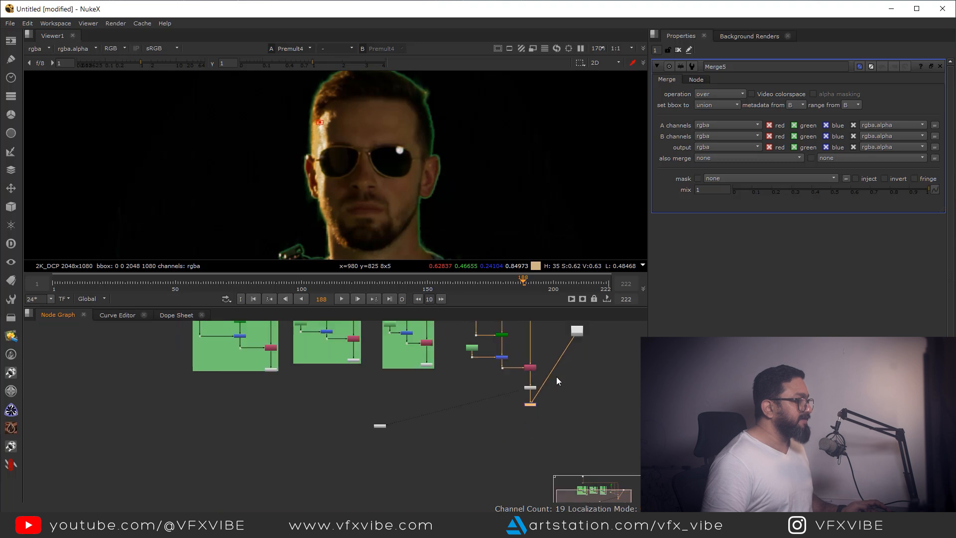
pyautogui.moveTo(556, 372); pyautogui.dragTo(579, 404)
pyautogui.scroll(4, 541, 404)
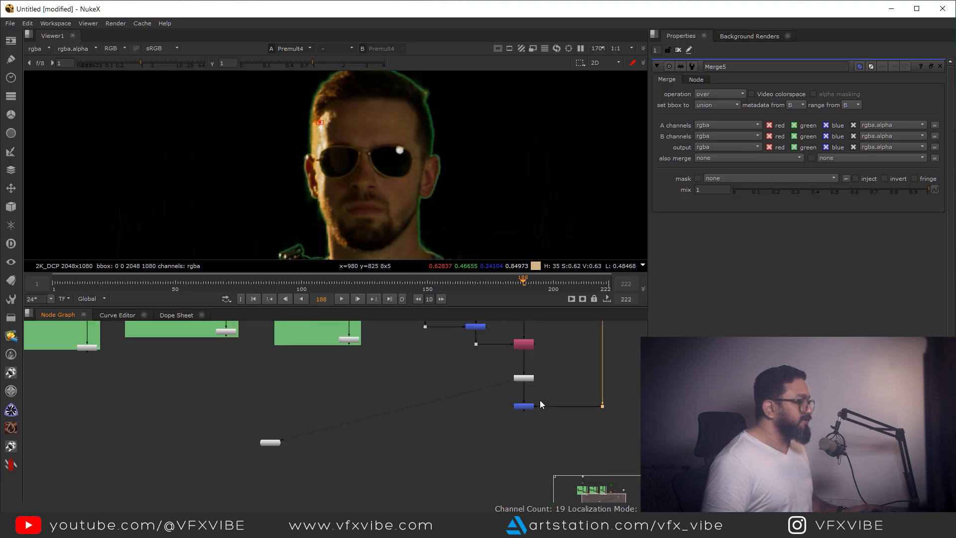
# View the Merge over the Constant and examine the man's shoulder and vest edges.
pyautogui.moveTo(507, 374); pyautogui.dragTo(517, 406)
pyautogui.scroll(-5, 437, 185)
pyautogui.moveTo(455, 226); pyautogui.dragTo(427, 152)
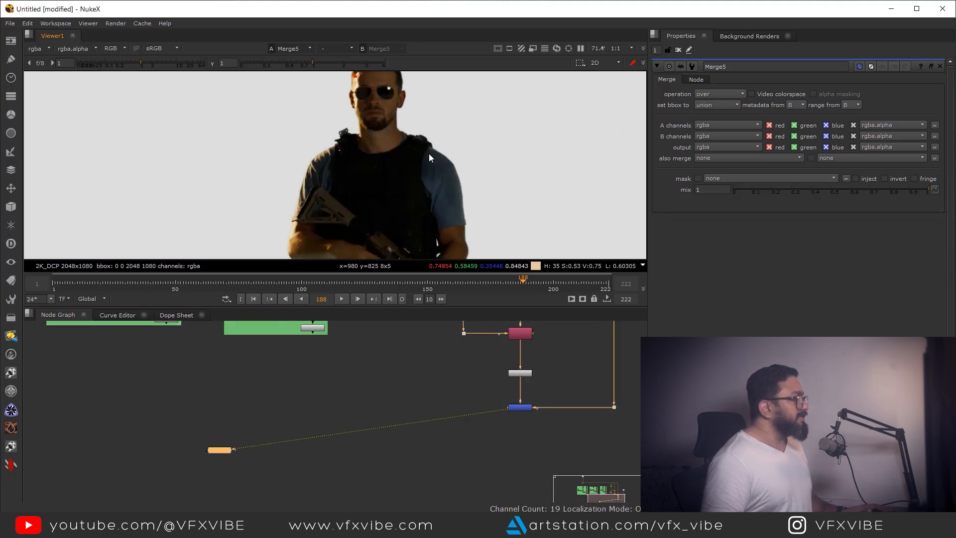
pyautogui.scroll(8, 431, 158)
pyautogui.scroll(-3, 468, 187)
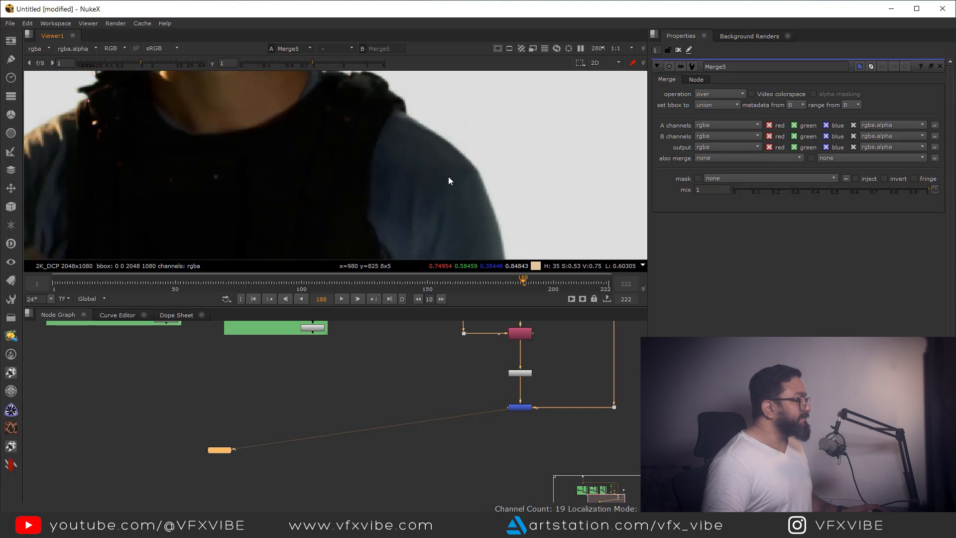
pyautogui.scroll(-2, 448, 181)
pyautogui.scroll(5, 480, 451)
# View the Premult result, add a HueCorrect node and lower its g_sup curve at hue 3 to about 0.23.
pyautogui.moveTo(503, 419); pyautogui.dragTo(505, 343)
pyautogui.click(476, 441)
pyautogui.press('1')
pyautogui.moveTo(485, 453); pyautogui.dragTo(371, 527)
pyautogui.press('Tab')
pyautogui.write('hue')
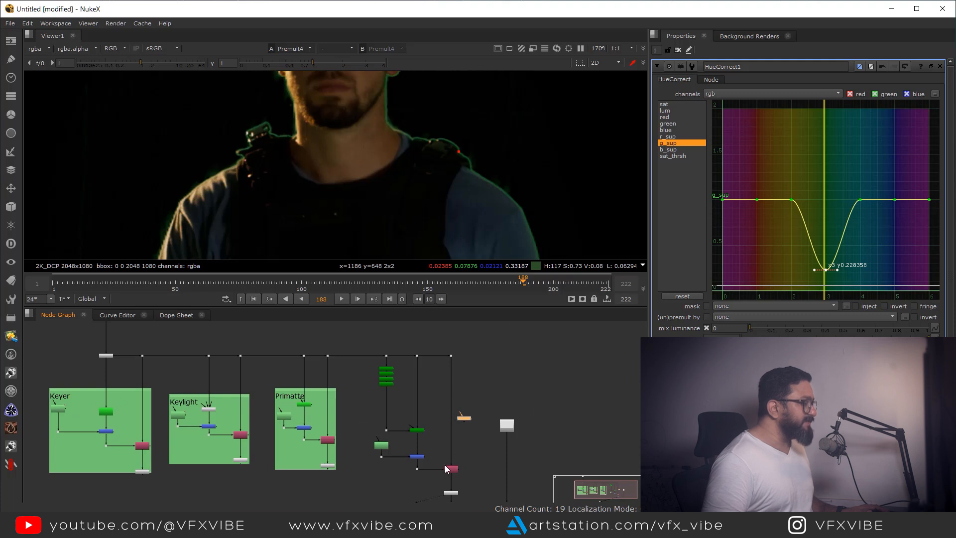
pyautogui.scroll(5, 444, 465)
# Insert the HueCorrect node in the source line above the IBK branch's Copy node and view its output.
pyautogui.click(410, 446)
pyautogui.press('1')
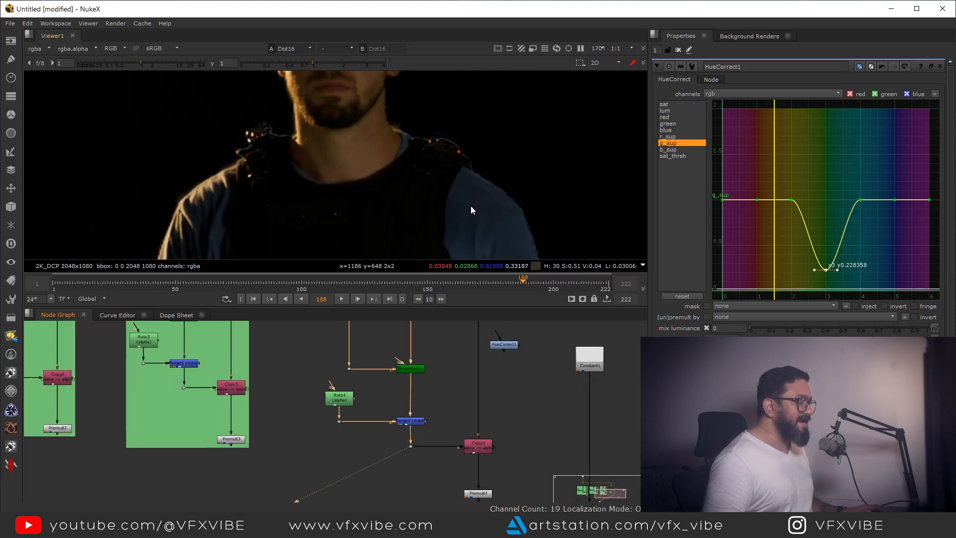
pyautogui.moveTo(485, 324); pyautogui.dragTo(438, 356)
pyautogui.press('1')
pyautogui.scroll(-3, 479, 409)
pyautogui.scroll(5, 479, 408)
pyautogui.moveTo(478, 401); pyautogui.dragTo(444, 417)
pyautogui.press('1')
pyautogui.scroll(-4, 459, 403)
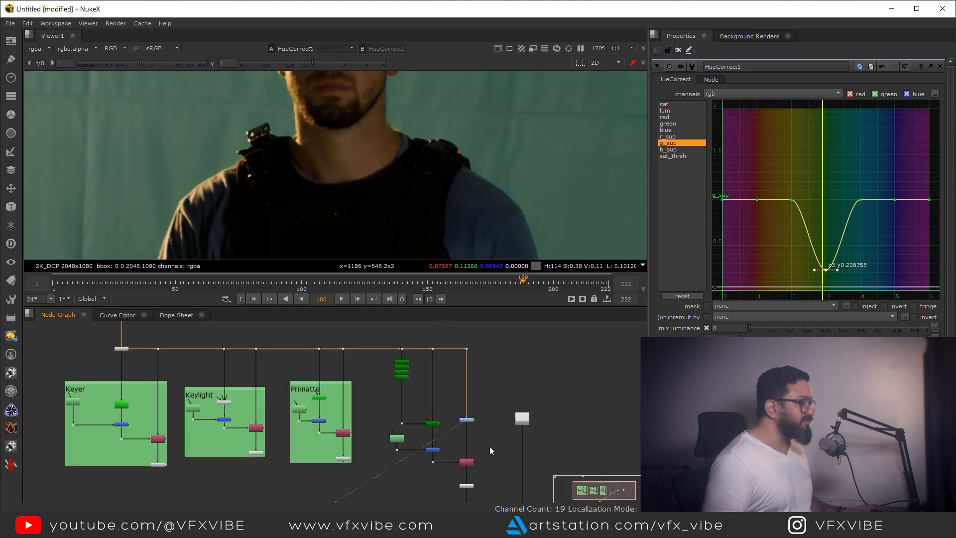
# View the Merge over the Constant and inspect the hue-corrected shoulder edge.
pyautogui.scroll(4, 459, 403)
pyautogui.click(431, 426)
pyautogui.press('1')
pyautogui.scroll(6, 473, 181)
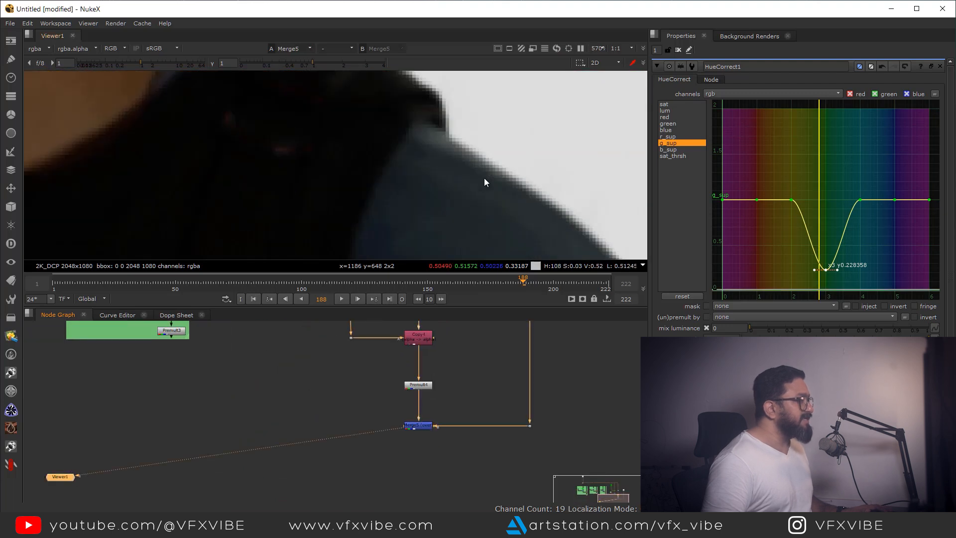
# View the Premult result and lower the HueCorrect g_sup curve at hue 5 and, to about 0.52, at hue 4.
pyautogui.click(418, 384)
pyautogui.press('1')
pyautogui.scroll(5, 485, 171)
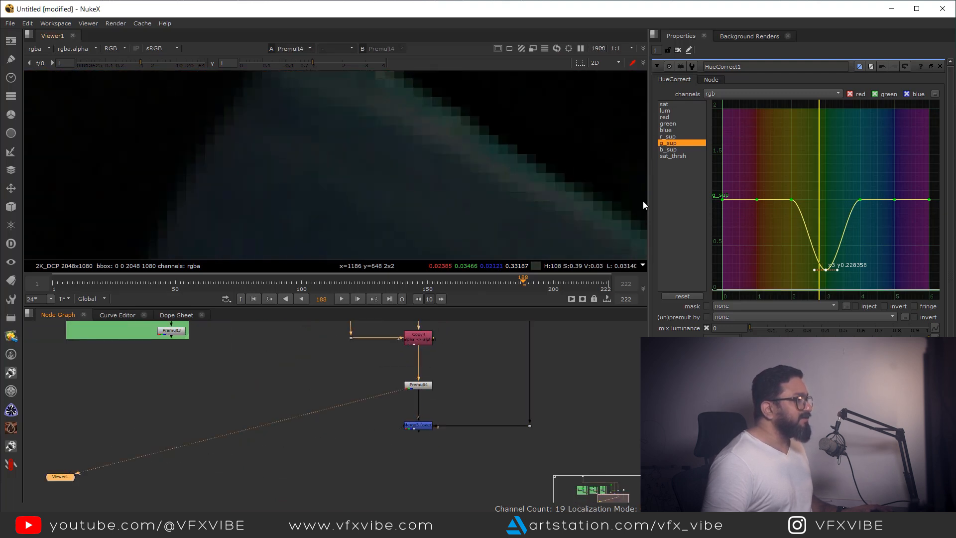
pyautogui.scroll(2, 555, 165)
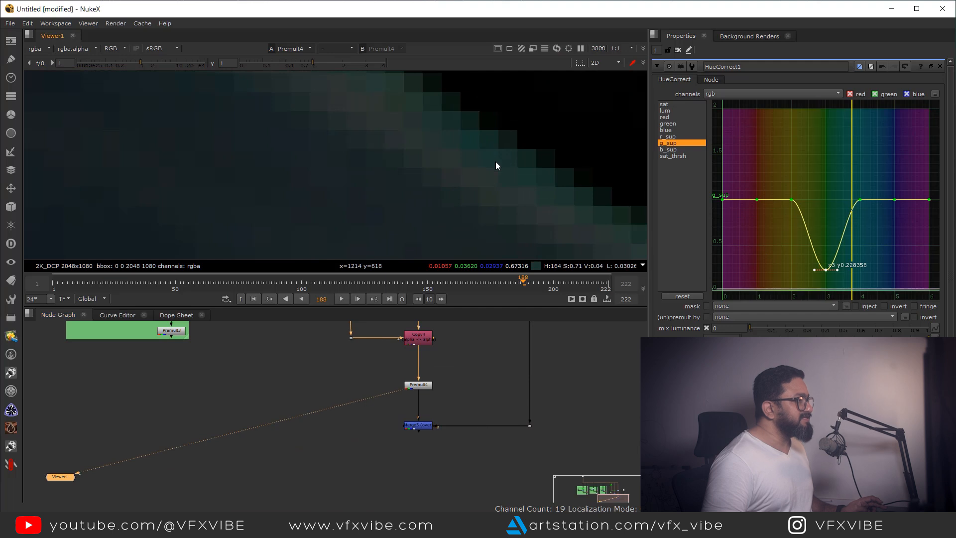
pyautogui.moveTo(894, 199); pyautogui.dragTo(861, 244)
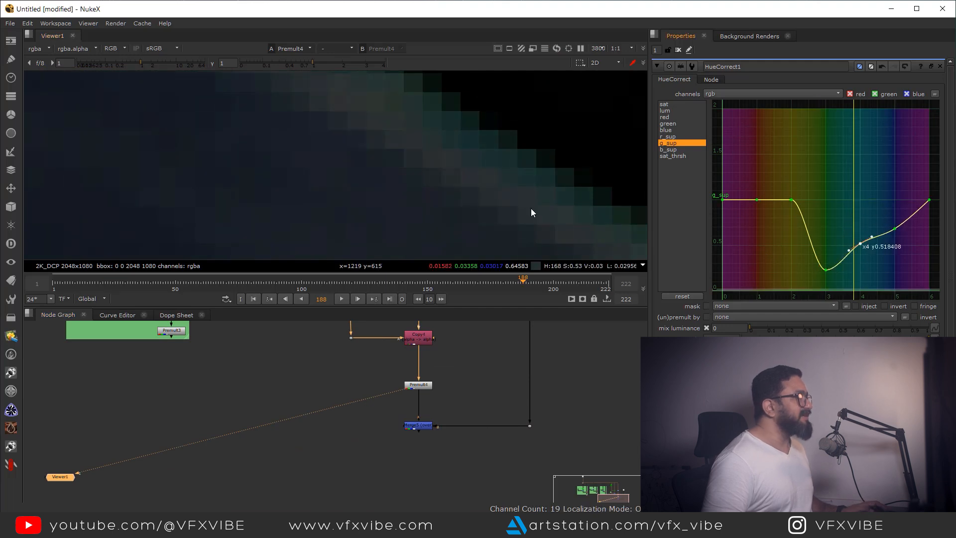
pyautogui.scroll(-20, 531, 208)
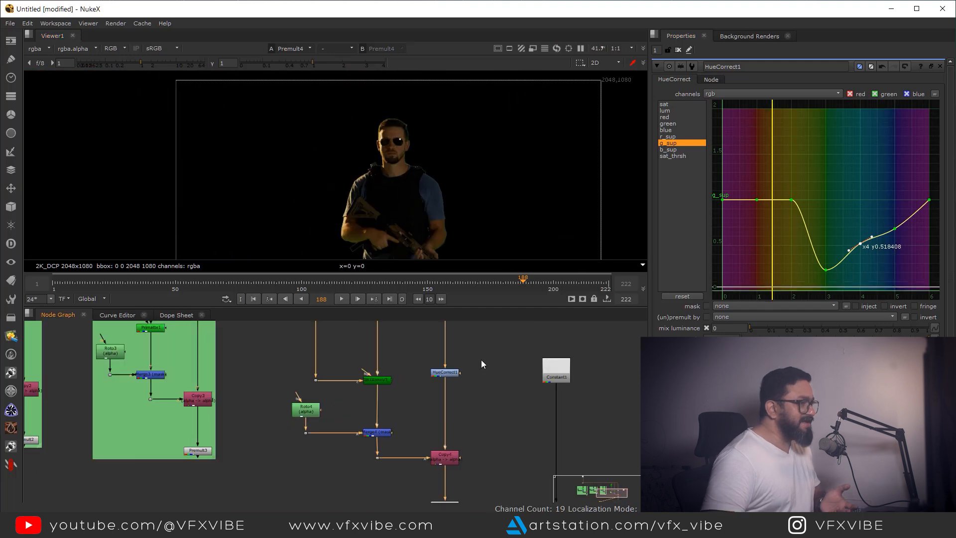
# Delete the HueCorrect node and insert a DespillMadness node on the source line feeding the IBK branch's Copy node.
pyautogui.moveTo(486, 354); pyautogui.dragTo(404, 402)
pyautogui.press('Delete')
pyautogui.moveTo(470, 370); pyautogui.dragTo(476, 453)
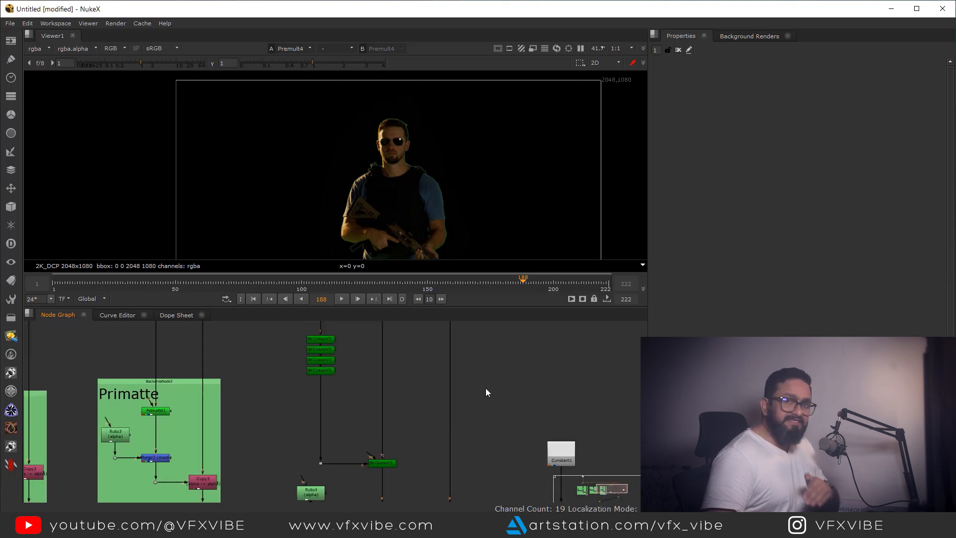
pyautogui.moveTo(480, 350); pyautogui.dragTo(482, 366)
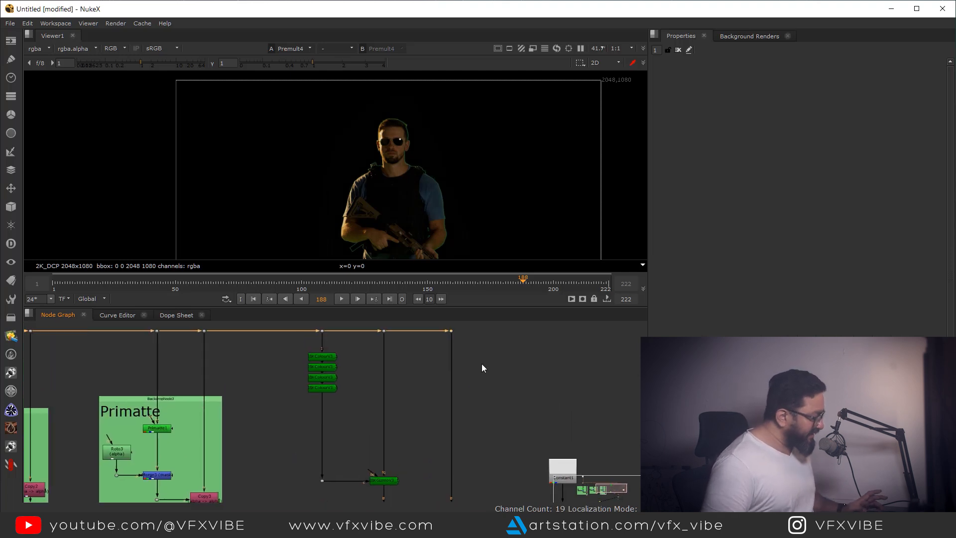
pyautogui.press('Tab')
pyautogui.write('mad')
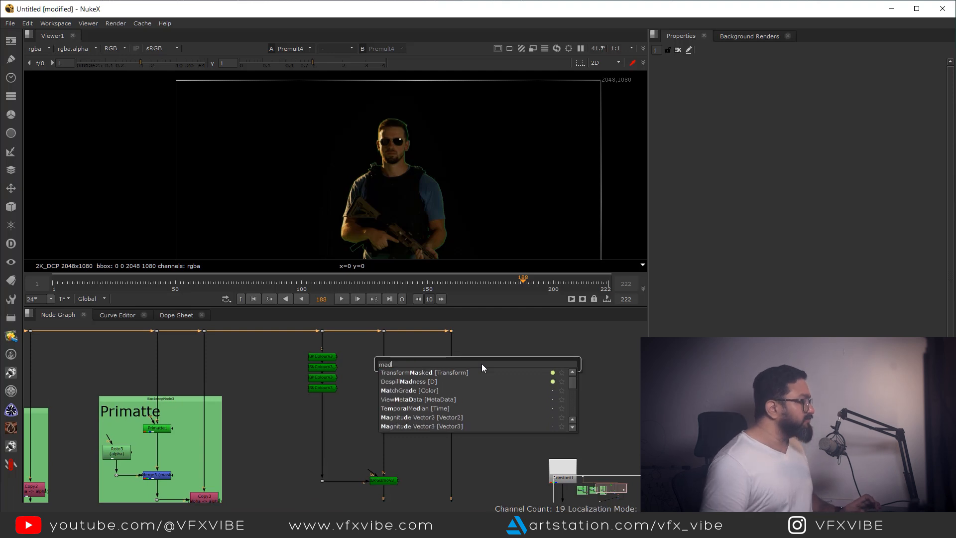
pyautogui.click(413, 380)
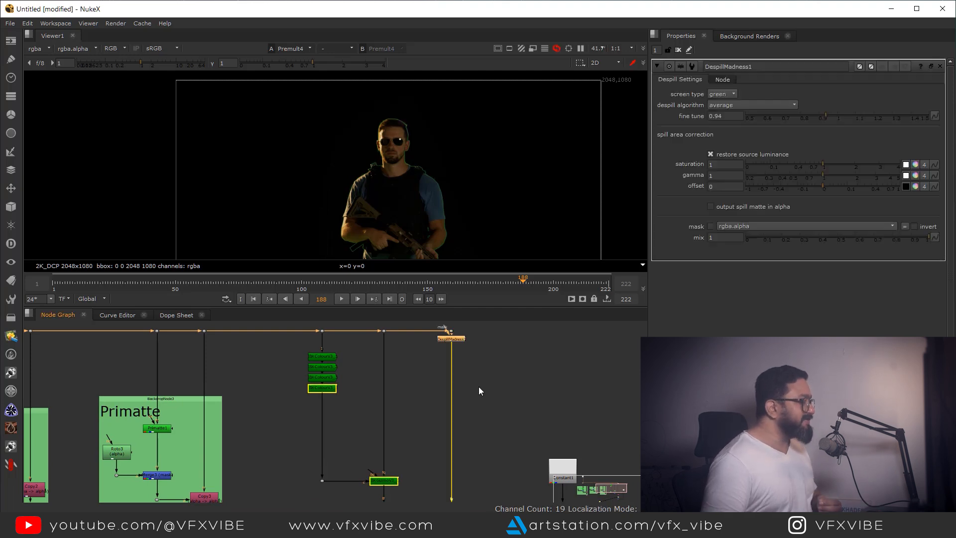
pyautogui.moveTo(457, 345); pyautogui.dragTo(456, 377)
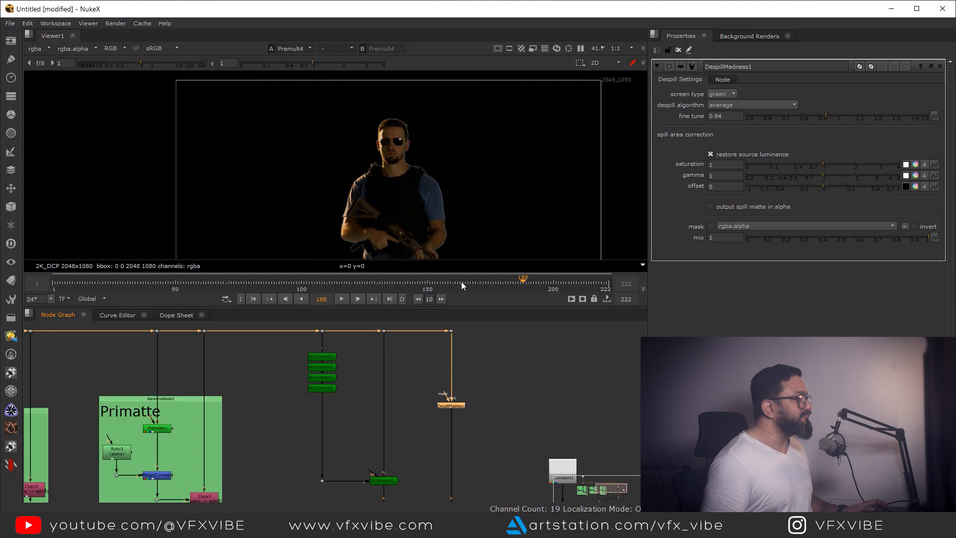
# Inspect the despilled edges in the Premult result, and view the DespillMadness output on the full plate.
pyautogui.scroll(8, 410, 147)
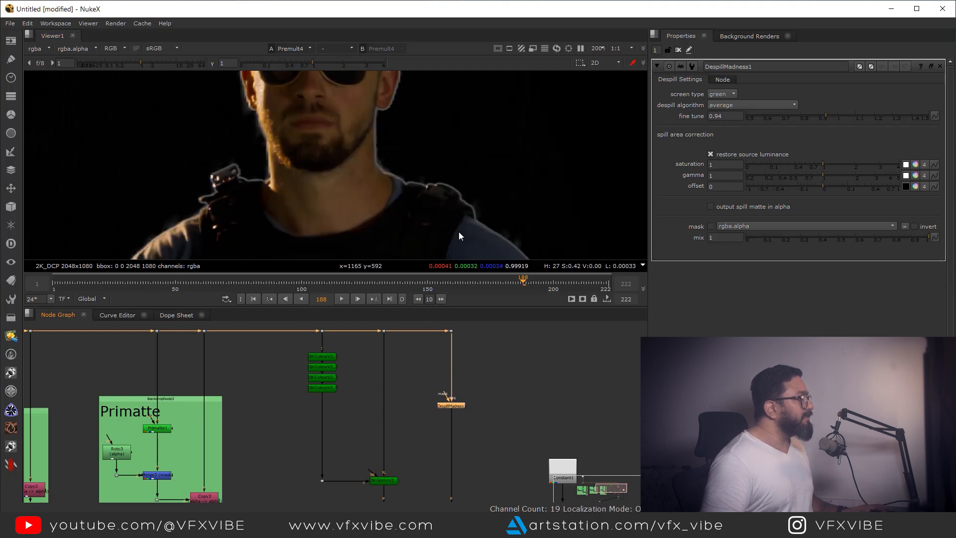
pyautogui.press('1')
pyautogui.scroll(-5, 438, 209)
pyautogui.scroll(2, 419, 211)
pyautogui.moveTo(351, 198); pyautogui.dragTo(326, 104)
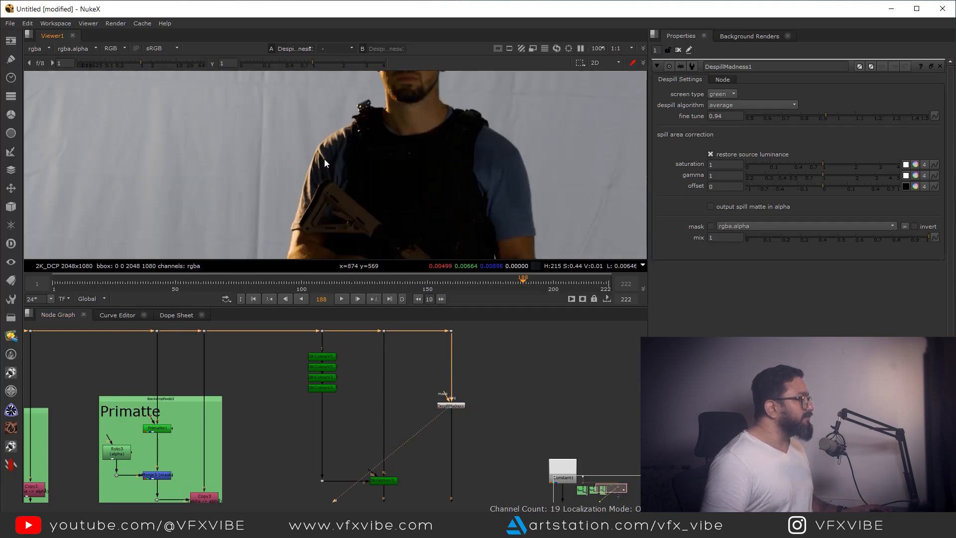
pyautogui.scroll(-3, 324, 160)
# View the Merge over the Constant and examine the despilled shoulder edge.
pyautogui.scroll(-5, 483, 355)
pyautogui.scroll(5, 485, 448)
pyautogui.moveTo(485, 391); pyautogui.dragTo(399, 446)
pyautogui.press('1')
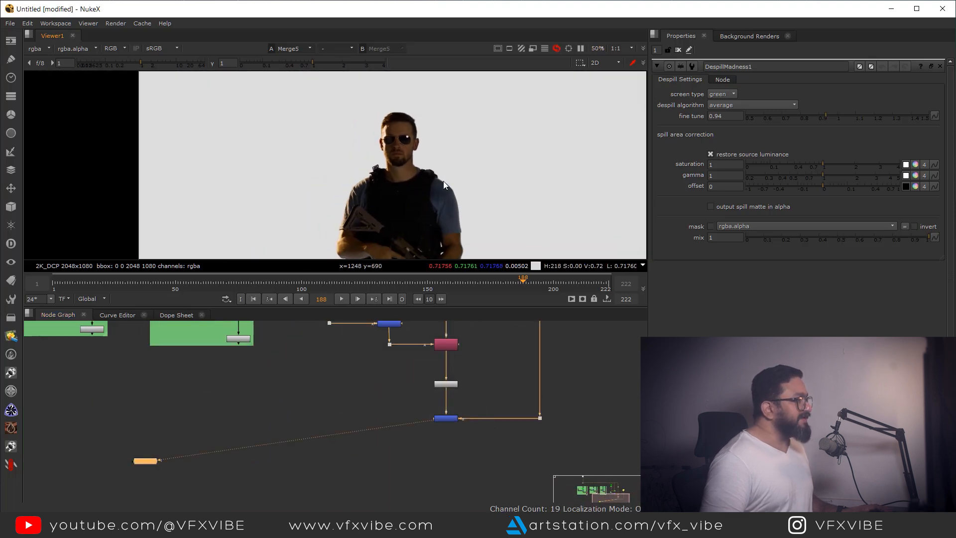
pyautogui.scroll(8, 463, 188)
# View the IBK branch's Premult node and inspect the shoulder edge against black.
pyautogui.moveTo(479, 367); pyautogui.dragTo(398, 407)
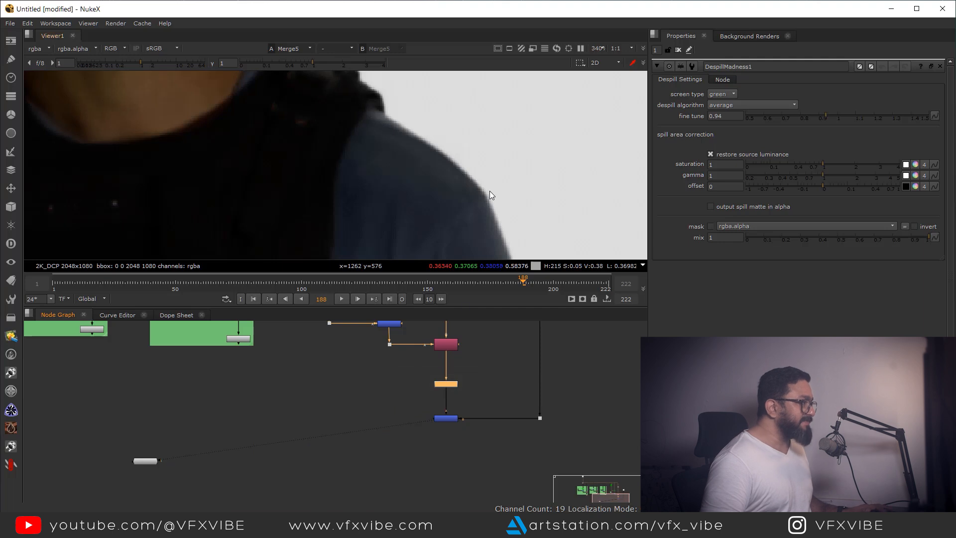
pyautogui.press('1')
pyautogui.scroll(6, 475, 214)
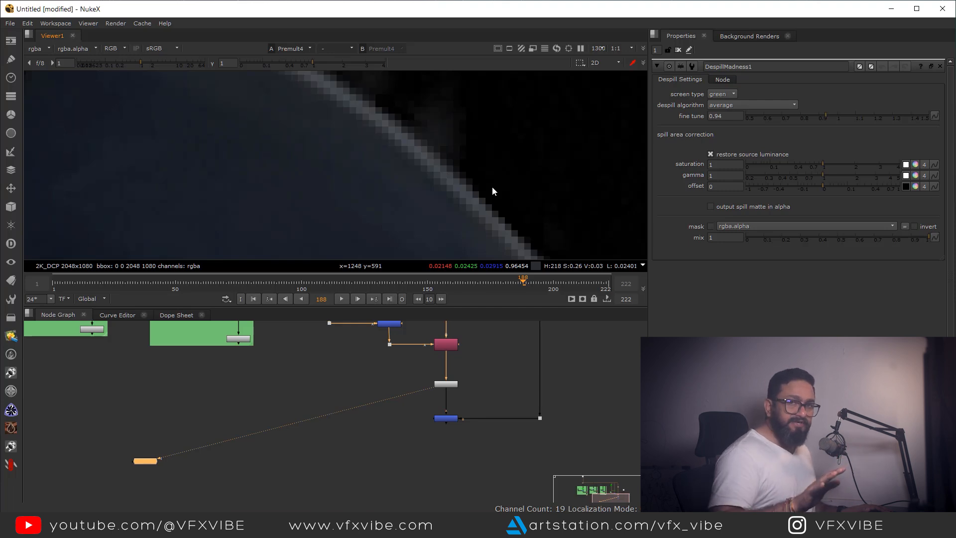
pyautogui.scroll(-3, 460, 408)
# View the Merge again and set the Constant's colour to 0.056 to check the key over a darker background.
pyautogui.moveTo(461, 408); pyautogui.dragTo(413, 441)
pyautogui.press('1')
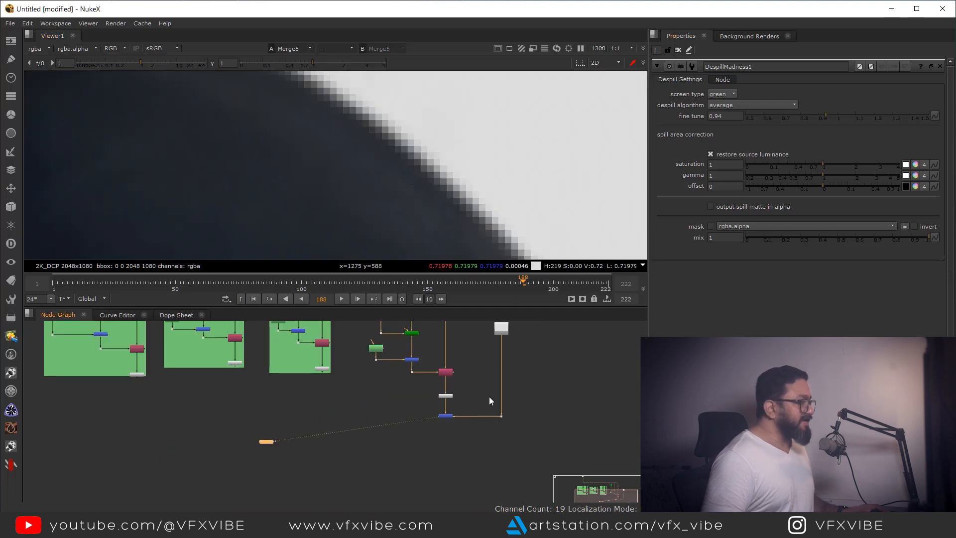
pyautogui.doubleClick(501, 328)
pyautogui.scroll(-5, 500, 163)
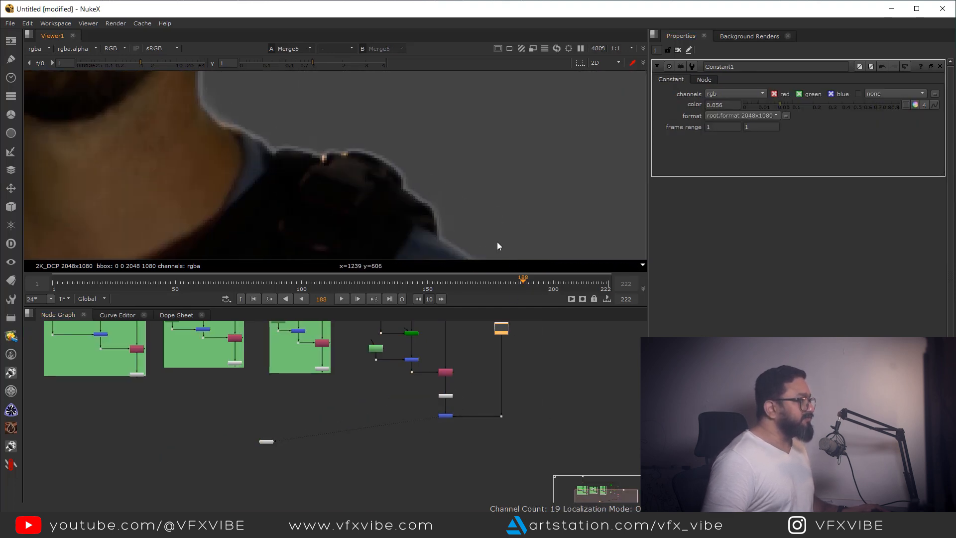
# Set the Constant's colour to 0.37 and check the key's face and hair edges over the lighter background.
pyautogui.scroll(2, 363, 172)
pyautogui.moveTo(370, 114); pyautogui.dragTo(395, 244)
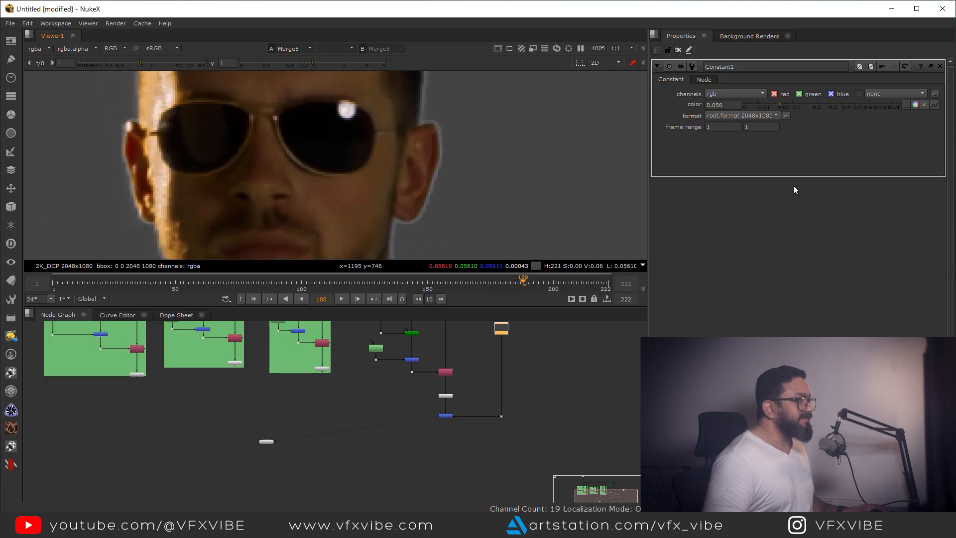
pyautogui.click(835, 108)
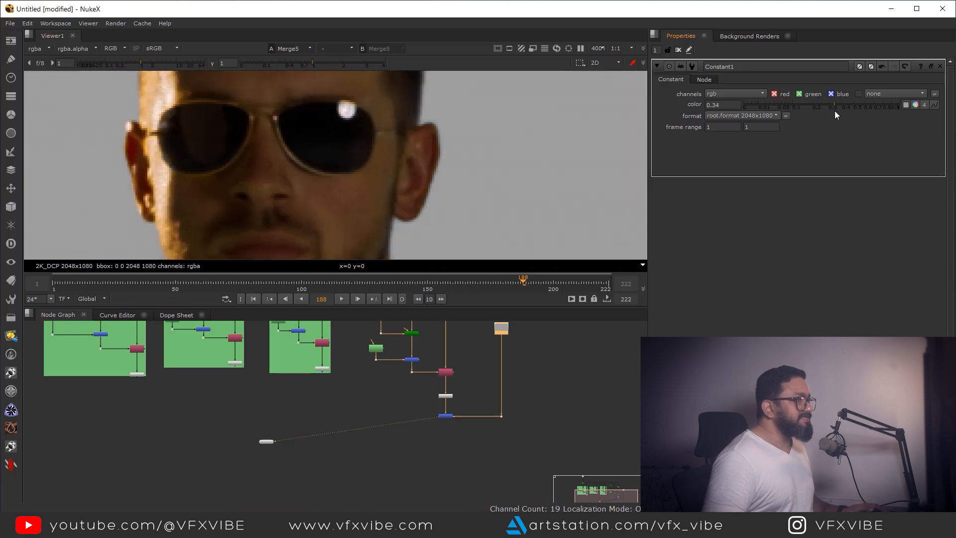
pyautogui.scroll(-5, 507, 184)
pyautogui.scroll(6, 476, 149)
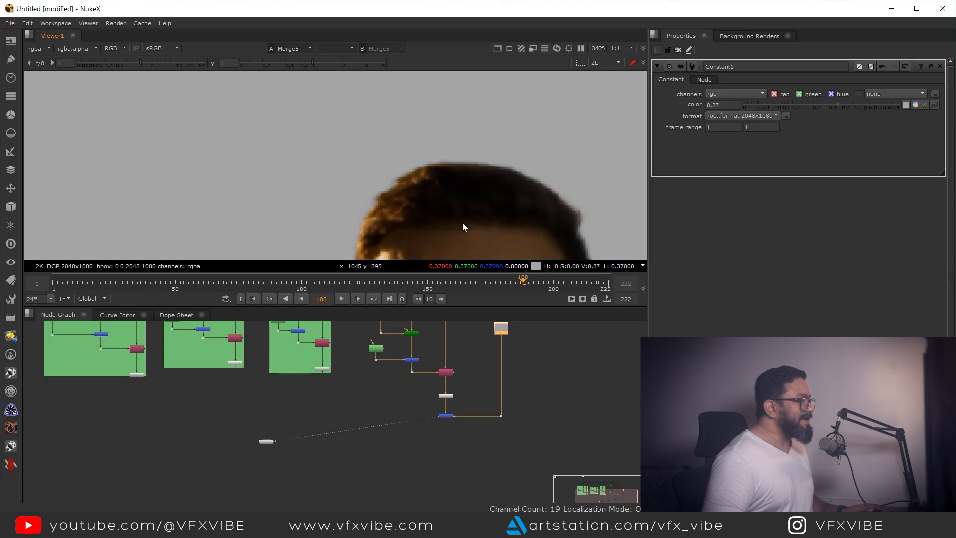
# Connect the original green screen plate to viewer input 2 and compare it with the merged key on input 1.
pyautogui.scroll(-2, 452, 423)
pyautogui.moveTo(459, 417); pyautogui.dragTo(431, 438)
pyautogui.scroll(3, 450, 334)
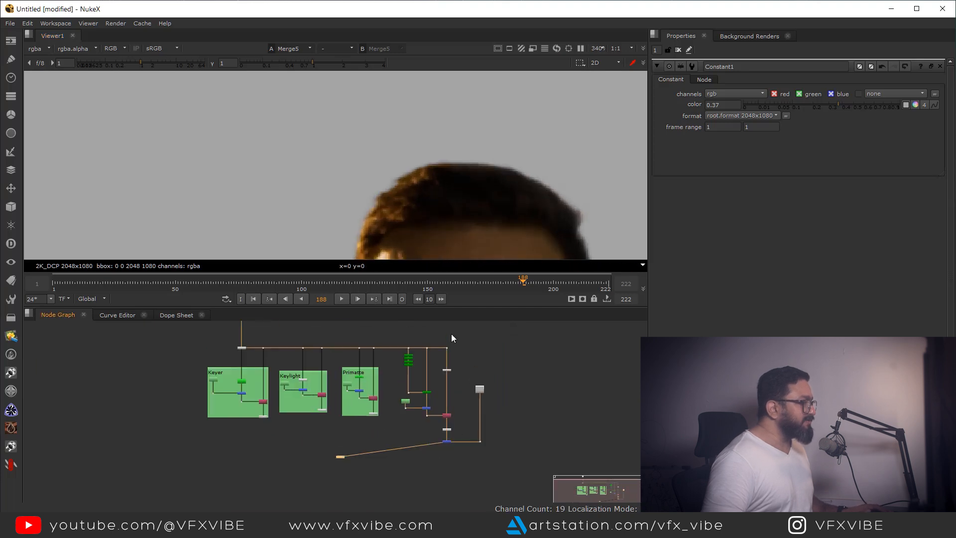
pyautogui.moveTo(436, 339); pyautogui.dragTo(477, 364)
pyautogui.press('2')
pyautogui.press('1')
pyautogui.press('2')
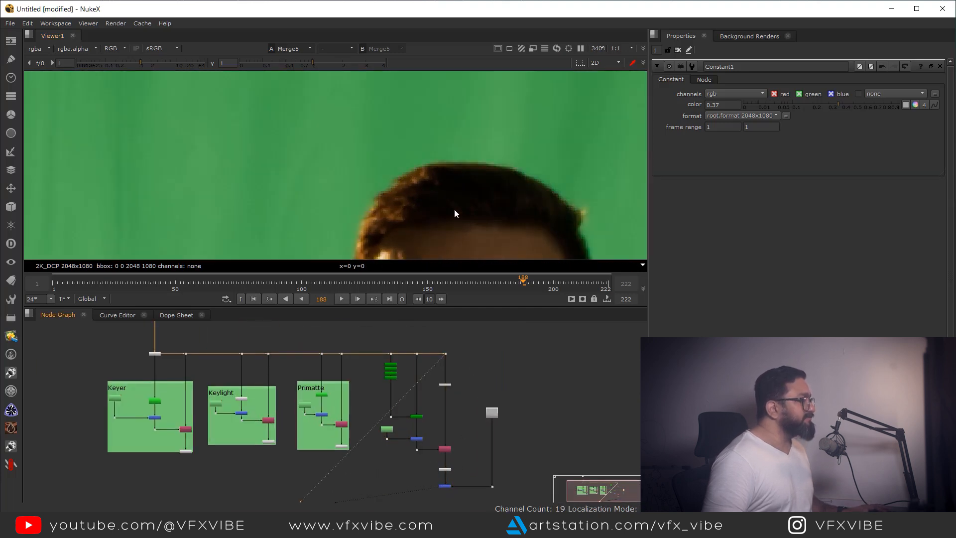
# Examine the hair edge close up, alternating between the merged key and the original plate.
pyautogui.press('1')
pyautogui.scroll(4, 435, 174)
pyautogui.press('2')
pyautogui.press('1')
pyautogui.press('2')
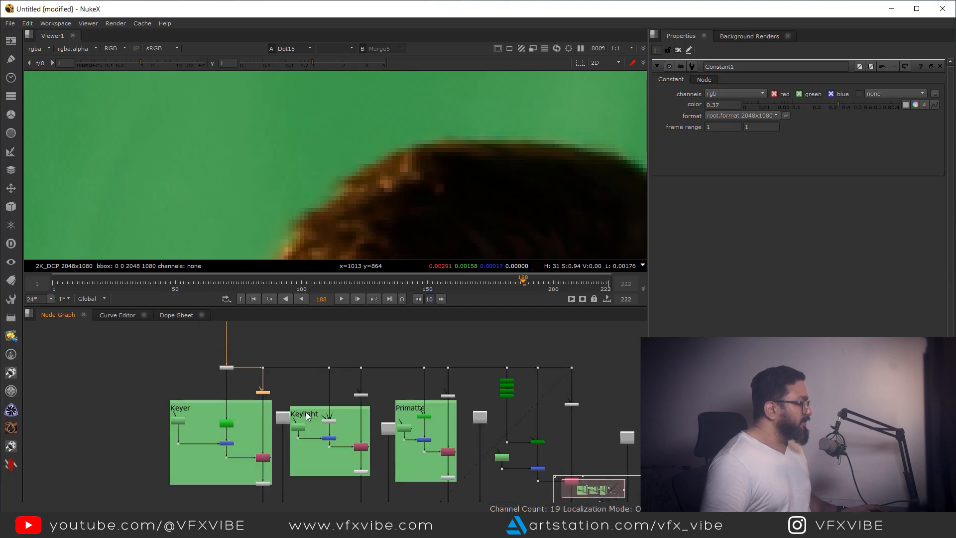
# Assign the Keyer branch's Merge to viewer input 1 and the Keylight branch's Merge to viewer input 2.
pyautogui.moveTo(306, 411); pyautogui.dragTo(332, 320)
pyautogui.scroll(3, 291, 405)
pyautogui.click(287, 407)
pyautogui.press('1')
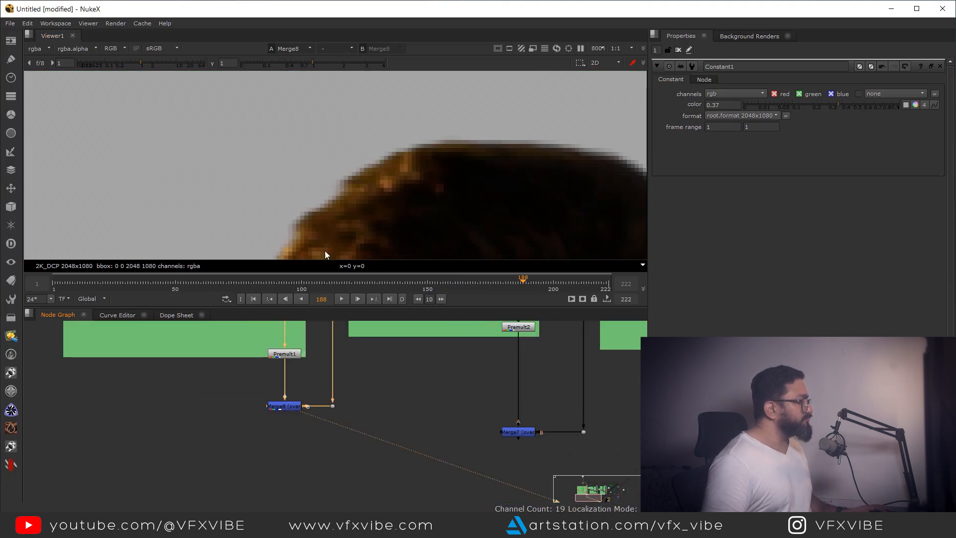
pyautogui.press('f')
pyautogui.moveTo(453, 444); pyautogui.dragTo(409, 438)
pyautogui.click(466, 429)
pyautogui.press('2')
# Assign the Primatte branch's Merge to viewer input 3 and the IBK branch's Merge to viewer input 4.
pyautogui.moveTo(586, 423); pyautogui.dragTo(388, 429)
pyautogui.click(484, 404)
pyautogui.press('3')
pyautogui.scroll(-3, 517, 442)
pyautogui.moveTo(592, 429); pyautogui.dragTo(443, 434)
pyautogui.scroll(1, 469, 419)
pyautogui.moveTo(516, 449); pyautogui.dragTo(463, 419)
pyautogui.click(462, 419)
pyautogui.press('4')
# Enlarge the Viewer to full window and compare the IBK, Primatte and Keylight results on the man's upper body.
pyautogui.scroll(-3, 332, 436)
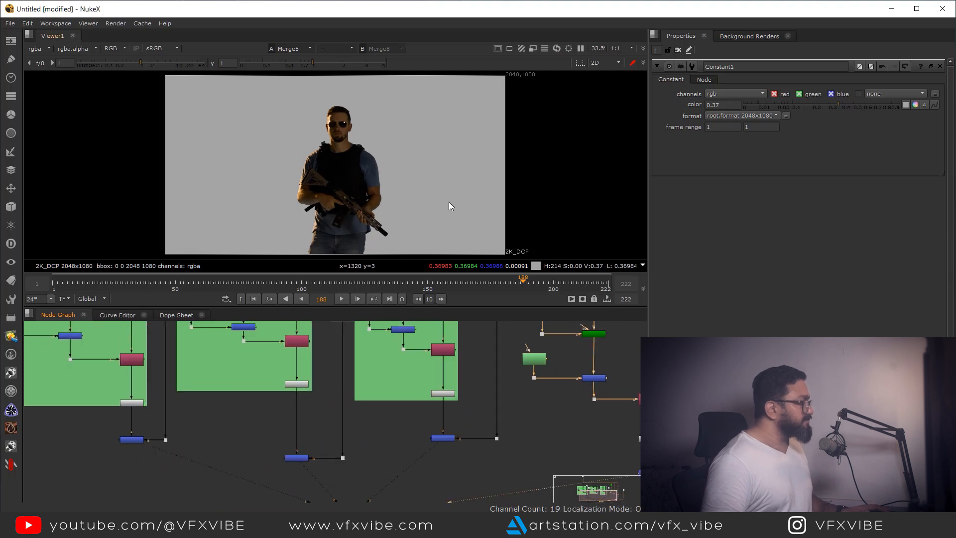
pyautogui.press('space')
pyautogui.scroll(2, 509, 300)
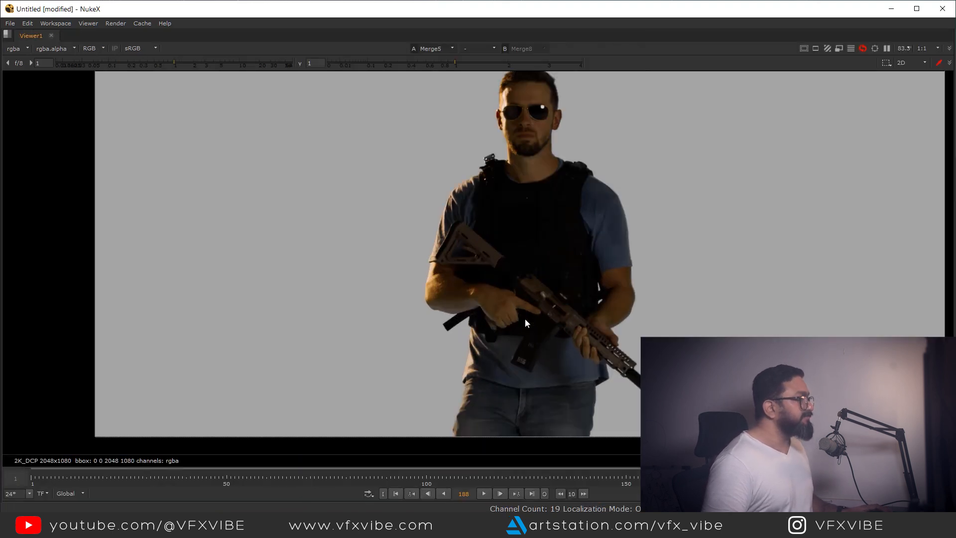
pyautogui.moveTo(559, 204); pyautogui.dragTo(523, 292)
pyautogui.press('3')
pyautogui.press('2')
pyautogui.scroll(7, 483, 151)
# Compare the Primatte, Keylight and Keyer results around the head and torso edges, and restore the normal workspace layout.
pyautogui.press('3')
pyautogui.moveTo(563, 264); pyautogui.dragTo(500, 216)
pyautogui.press('2')
pyautogui.moveTo(527, 270); pyautogui.dragTo(485, 204)
pyautogui.press('1')
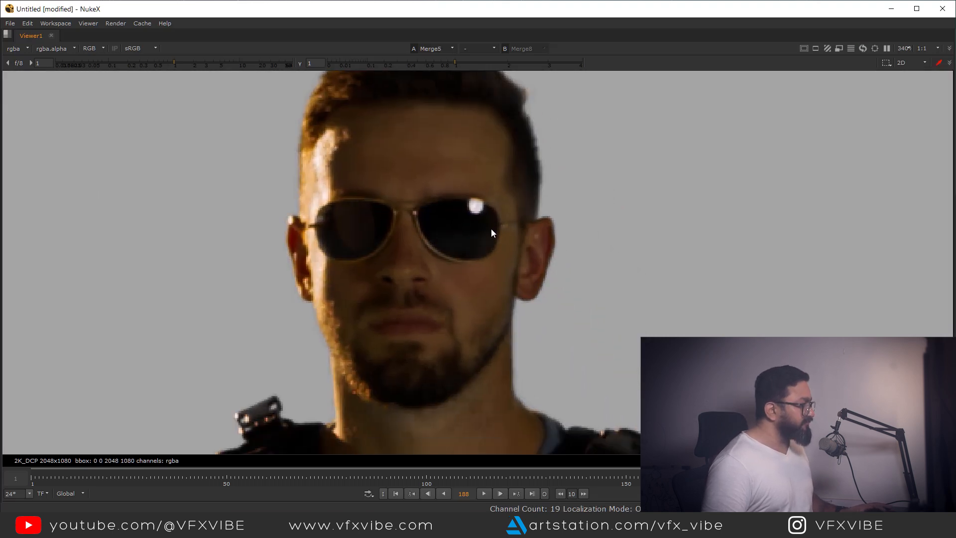
pyautogui.scroll(-6, 492, 229)
pyautogui.scroll(4, 530, 313)
pyautogui.moveTo(549, 314); pyautogui.dragTo(492, 247)
pyautogui.press('space')
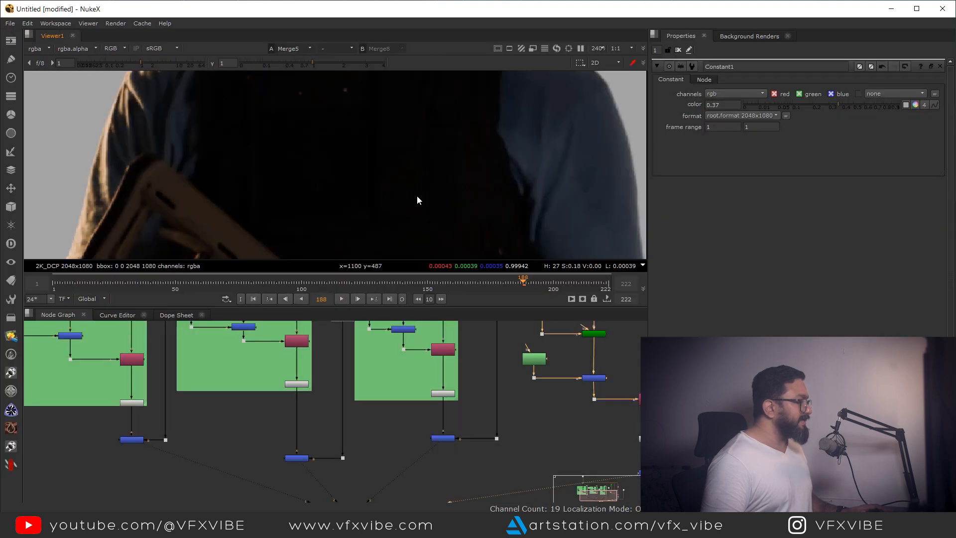
# Fit the full frame in the Viewer and place the Viewer node below the four branches' Merge nodes.
pyautogui.press('f')
pyautogui.moveTo(395, 204); pyautogui.dragTo(422, 172)
pyautogui.scroll(-3, 341, 410)
pyautogui.scroll(2, 371, 459)
pyautogui.moveTo(342, 464); pyautogui.dragTo(353, 500)
pyautogui.moveTo(349, 209); pyautogui.dragTo(349, 253)
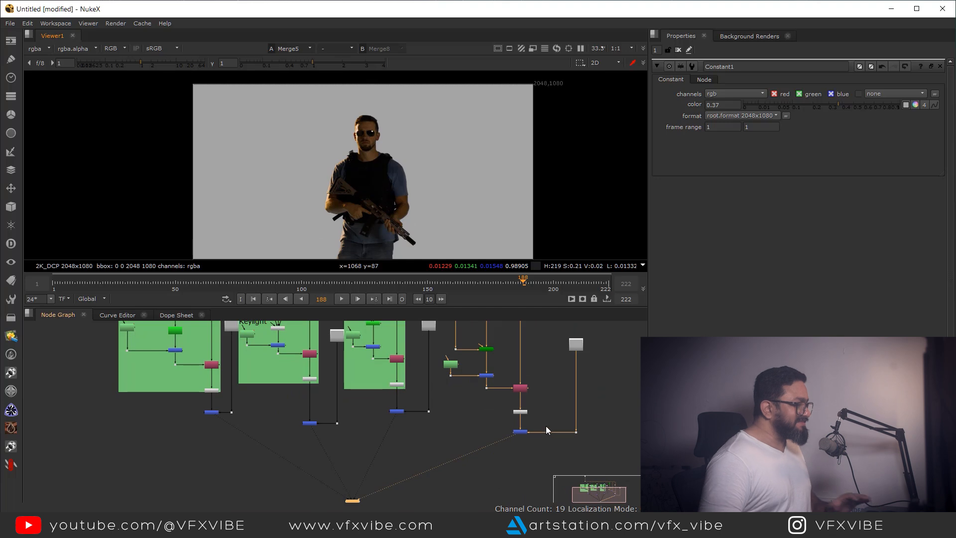